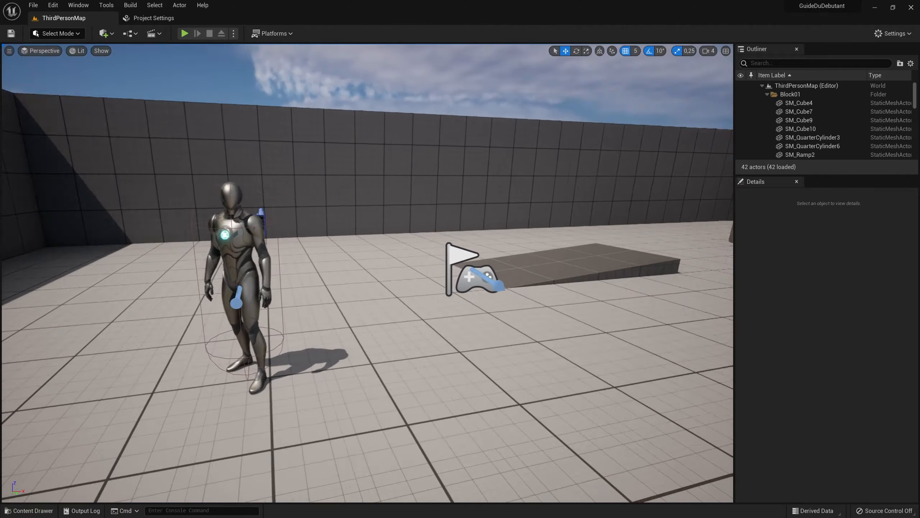
- Survey the ThirdPersonMap level from above, from the character and ramps across to the blue cubes
key(s)
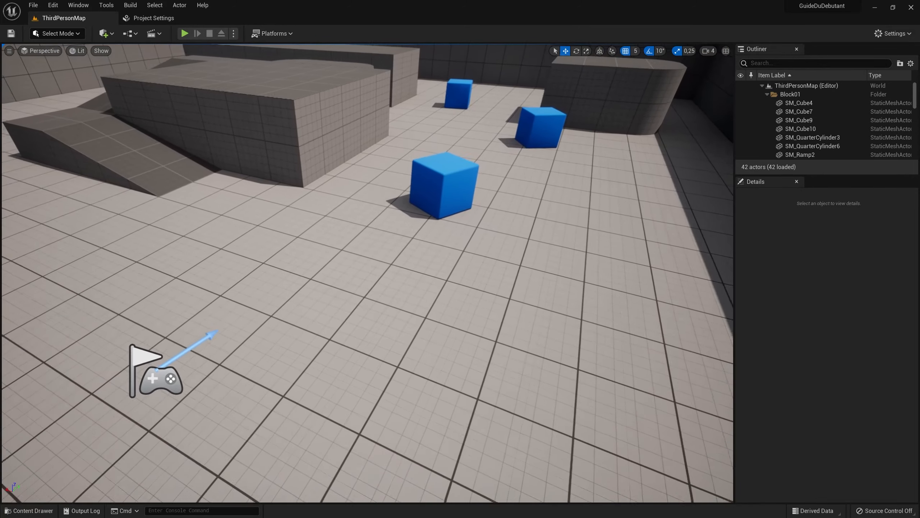
key(s)
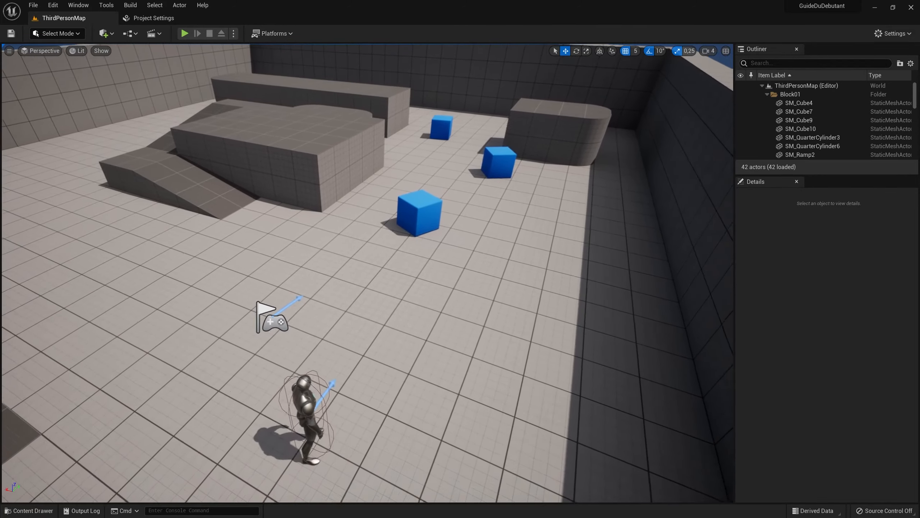
key(s)
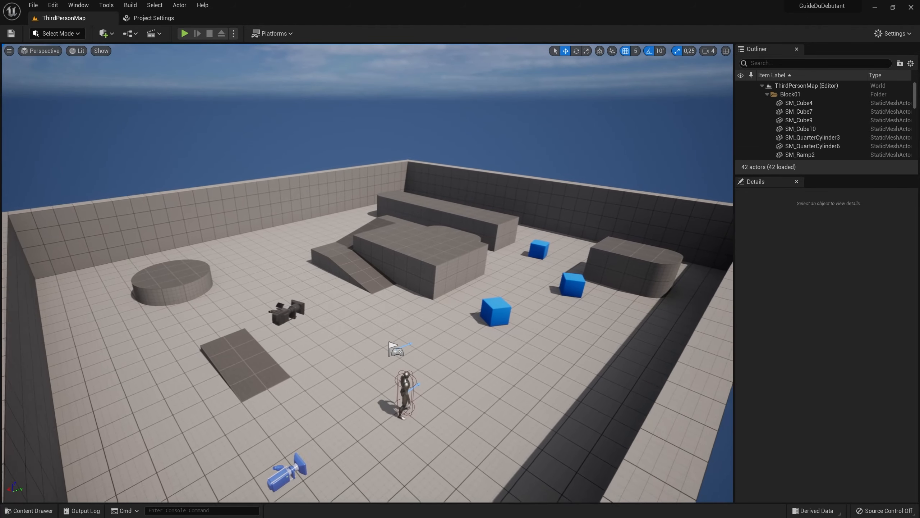
key(s)
key(a)
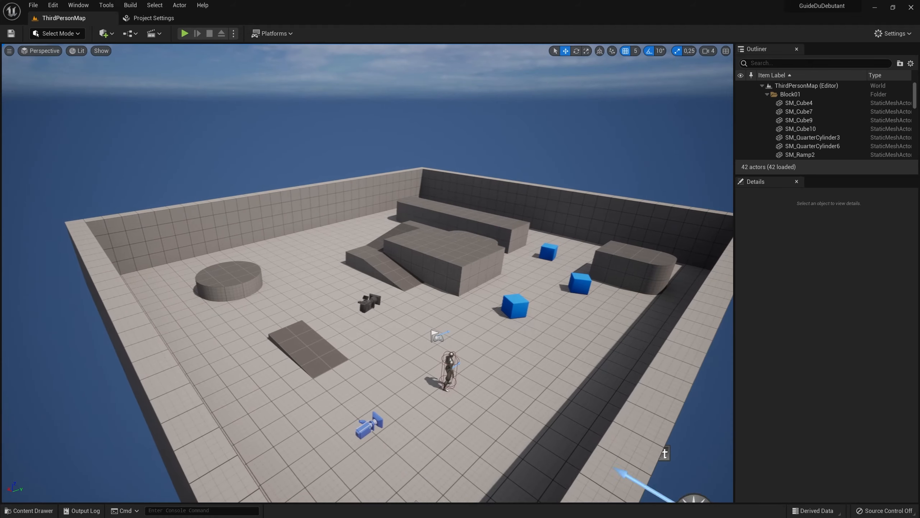
key(w)
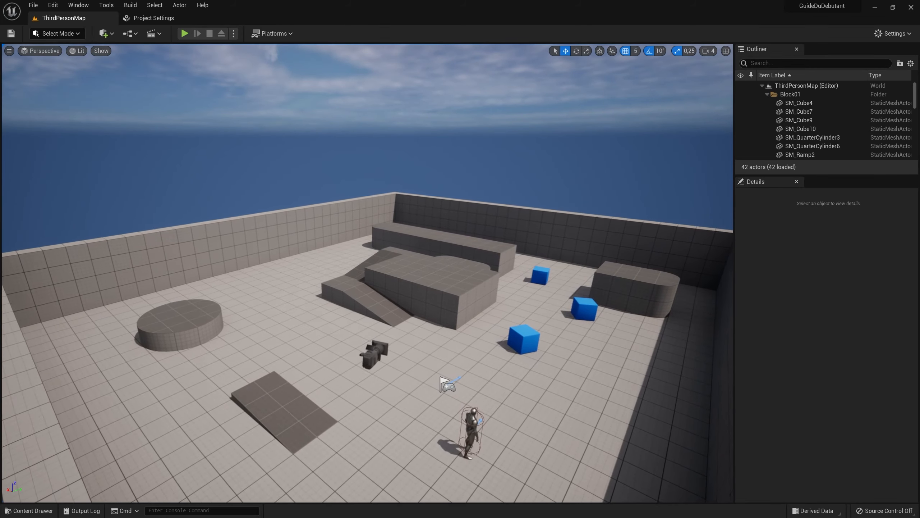
key(w)
key(d)
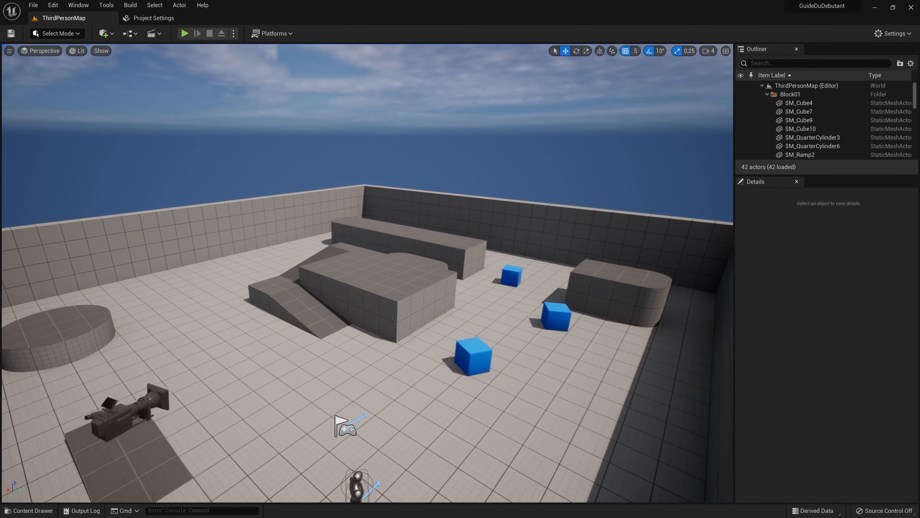
key(w)
key(d)
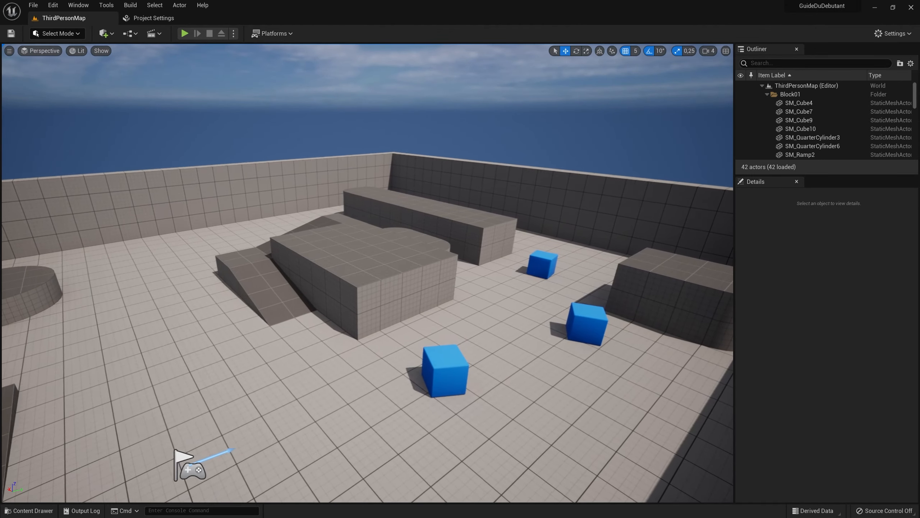
key(w)
key(d)
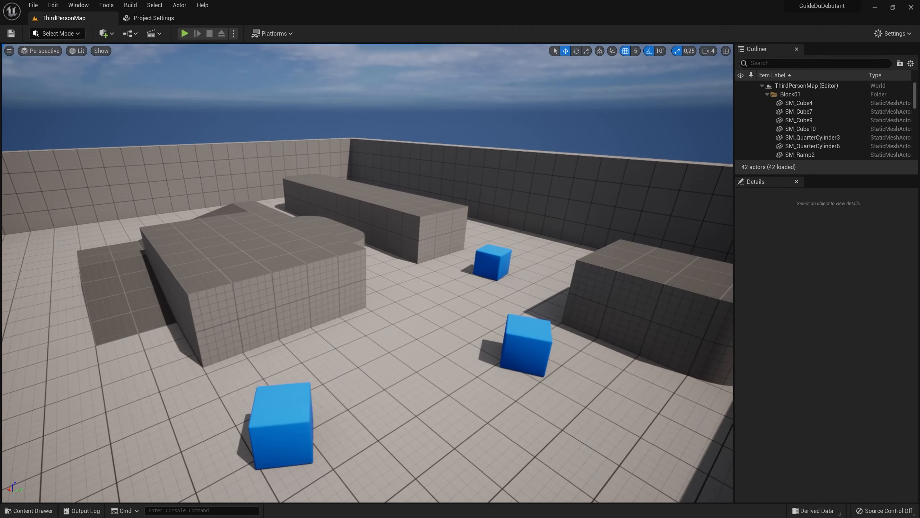
key(d)
key(w)
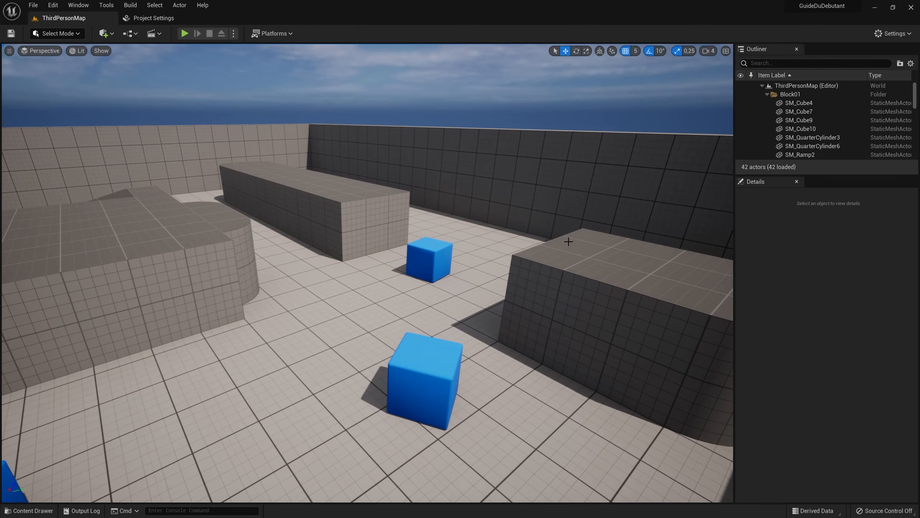
- Browse the project's StarterContent folder, examining the assets in its Audio and Textures subfolders
key(ctrl+space)
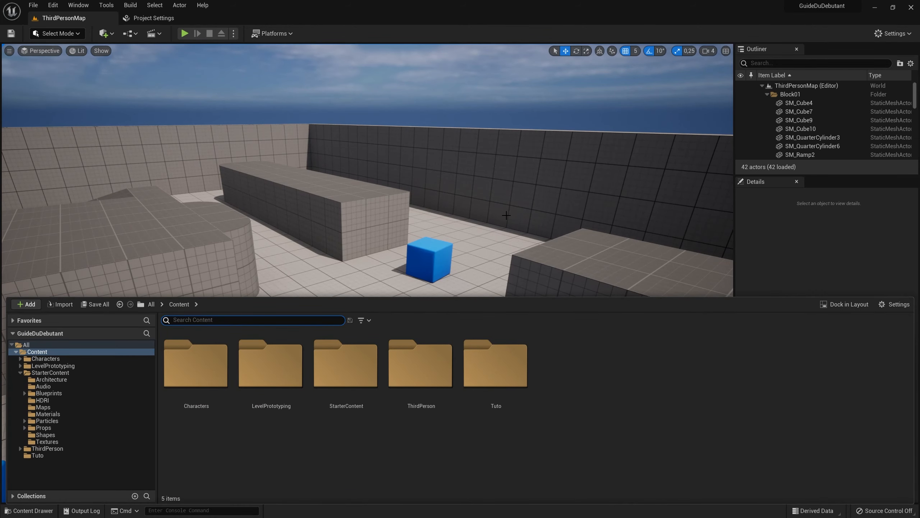
double_click(351, 358)
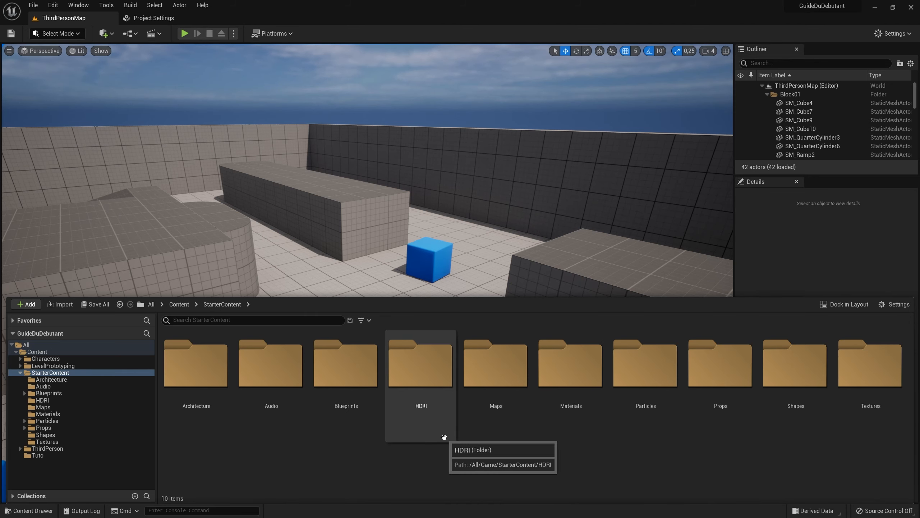
double_click(271, 362)
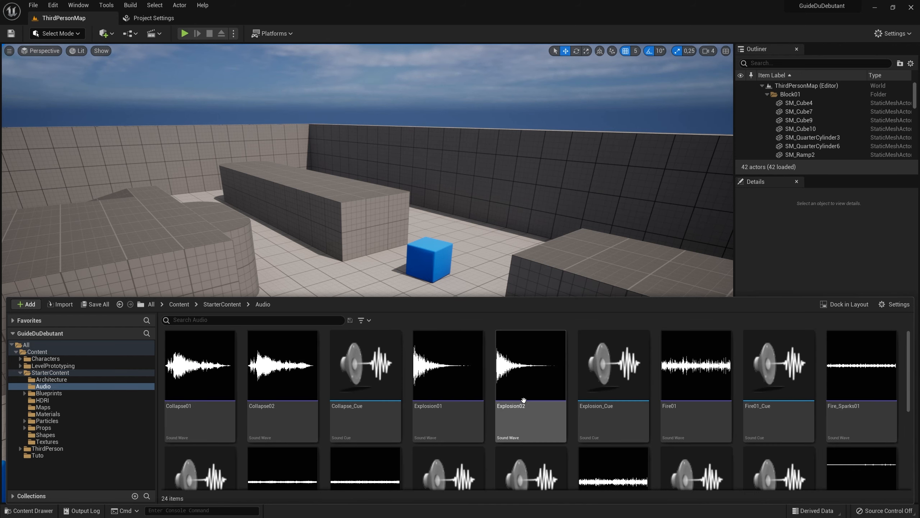
scroll(464, 391, down, 3)
scroll(704, 420, down, 2)
scroll(691, 421, up, 5)
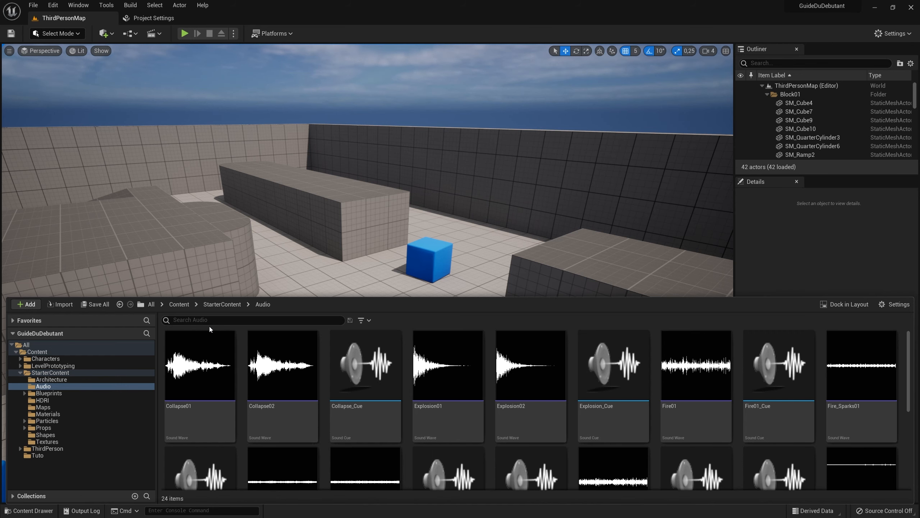
click(222, 304)
scroll(389, 432, down, 3)
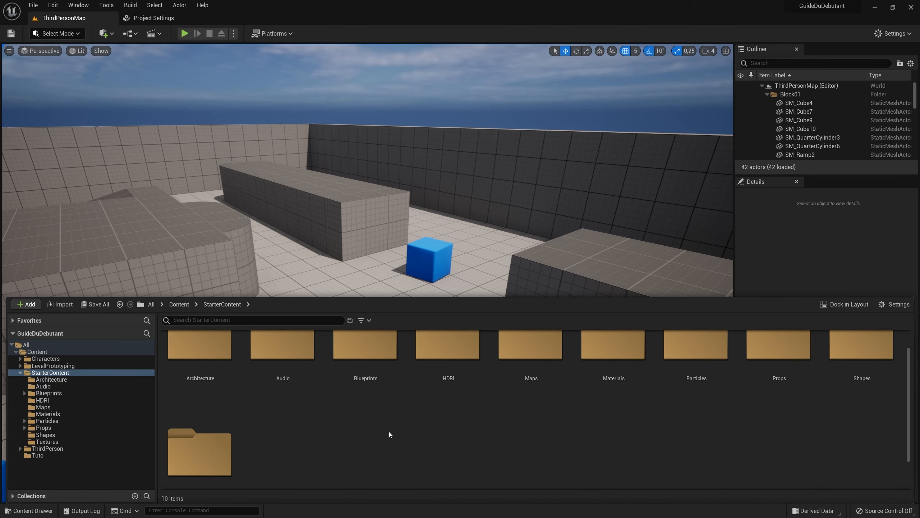
double_click(220, 411)
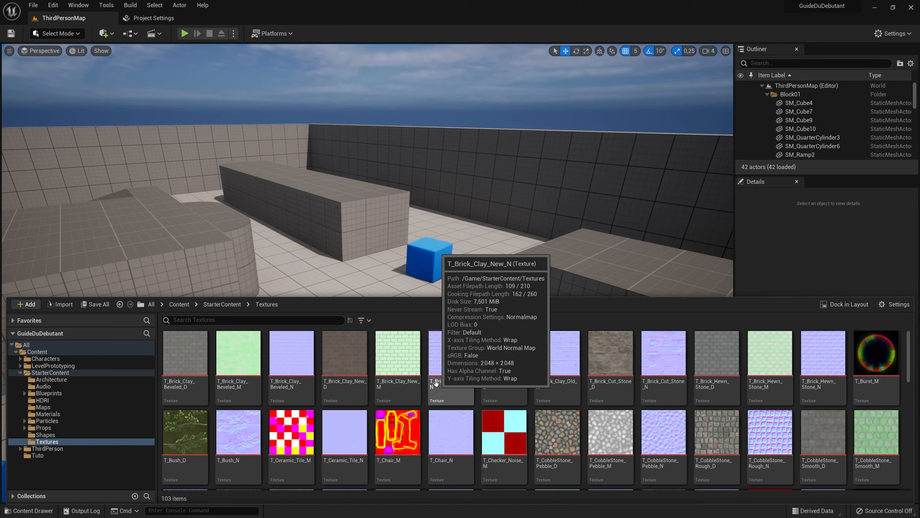
- Place the SM_Chair mesh from StarterContent's Props folder on the level floor among the blue cubes
click(225, 304)
double_click(536, 353)
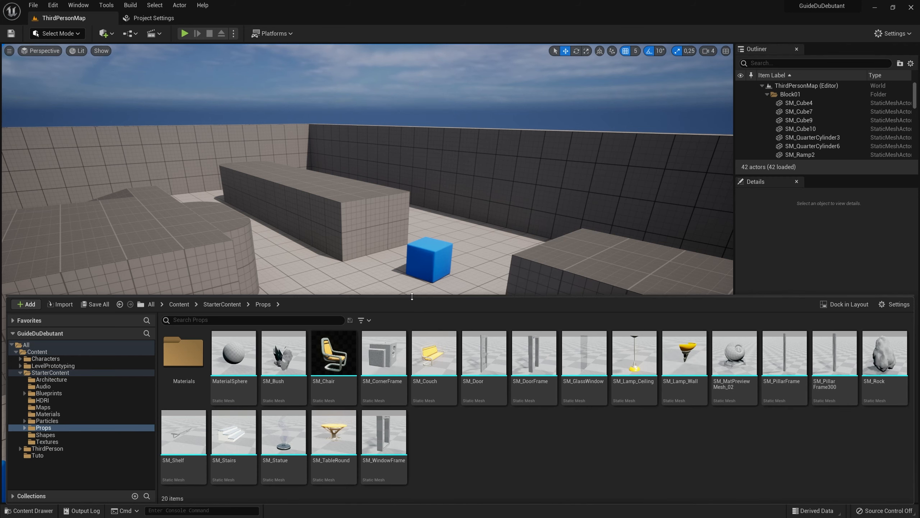
drag(338, 418, 255, 384)
right_drag(256, 384, 29, 428)
right_drag(647, 296, 647, 296)
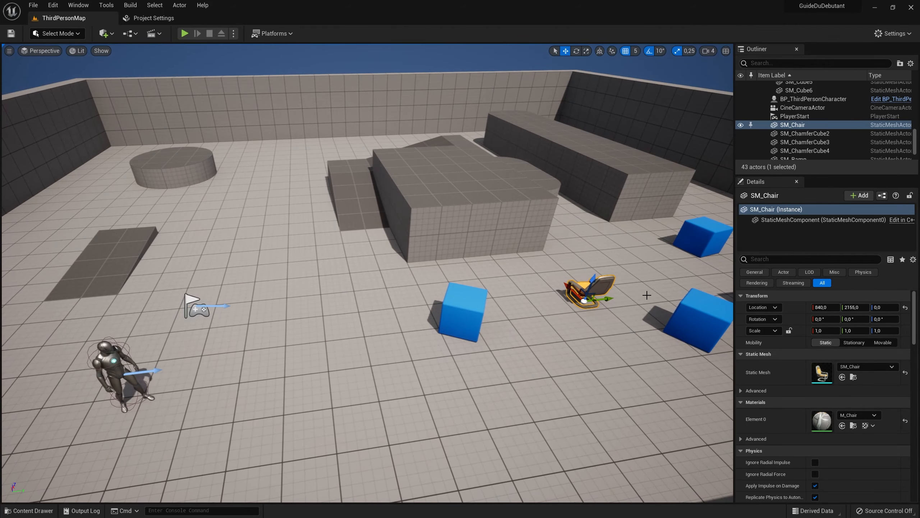
- Move the chair across the floor toward the character, to about X 1050 and Y 1315
drag(613, 297, 318, 332)
key(ctrl+space)
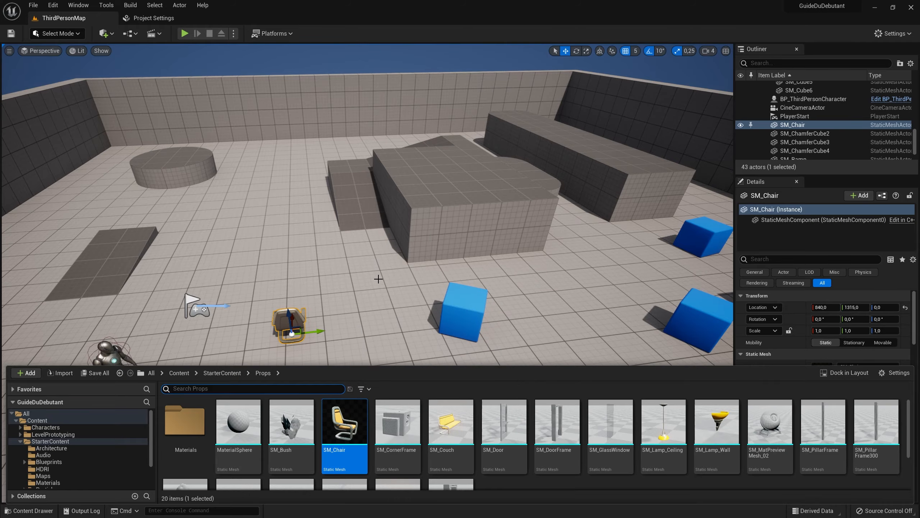
right_drag(386, 300, 218, 287)
key(w)
right_drag(417, 265, 417, 218)
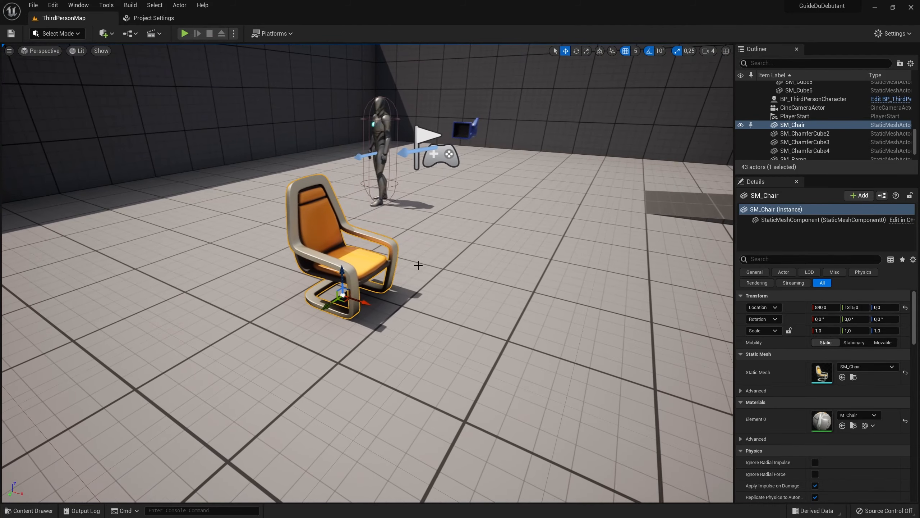
drag(364, 301, 630, 389)
right_drag(629, 388, 620, 334)
key(d)
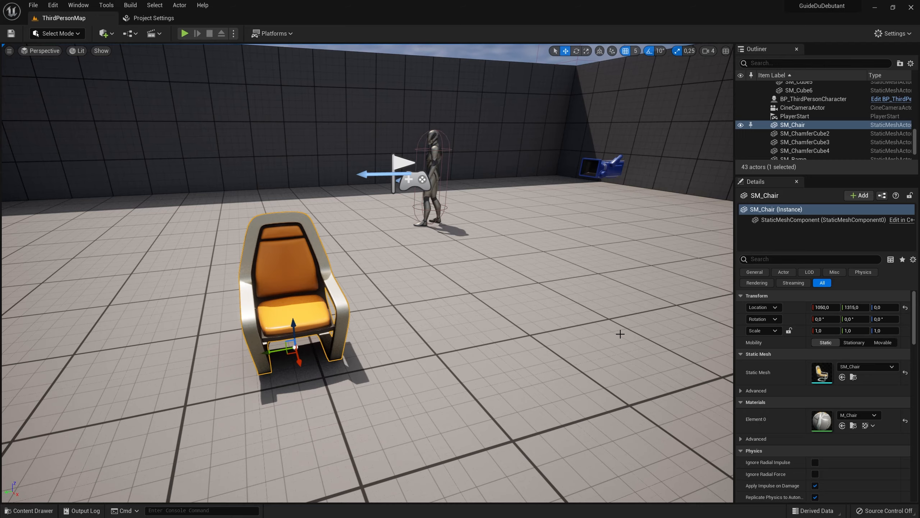
- Examine the chair's shape and materials up close from several sides
right_drag(440, 278, 503, 272)
key(w)
key(a)
key(d)
key(s)
key(w)
key(a)
right_drag(441, 242, 441, 279)
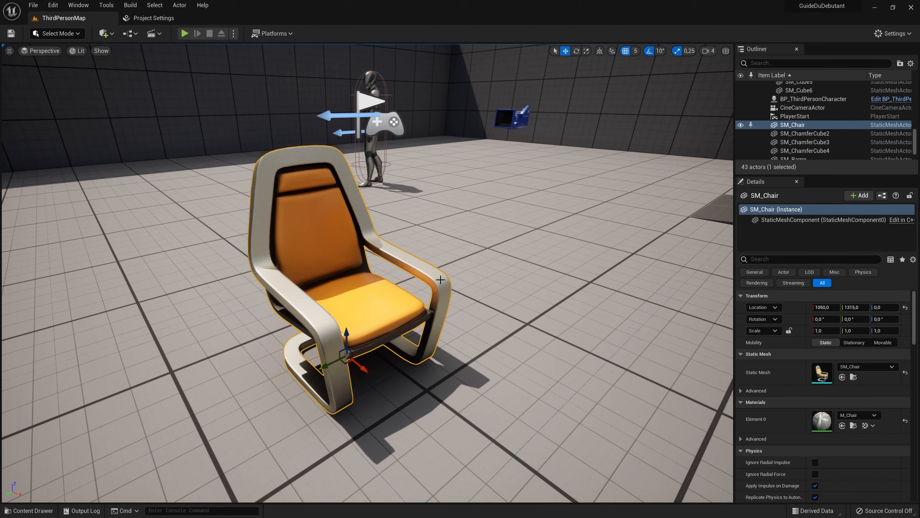
key(d)
mouse_move(399, 178)
right_down()
mouse_move(268, 156)
mouse_move(406, 174)
mouse_move(399, 178)
right_up()
key(a)
key(s)
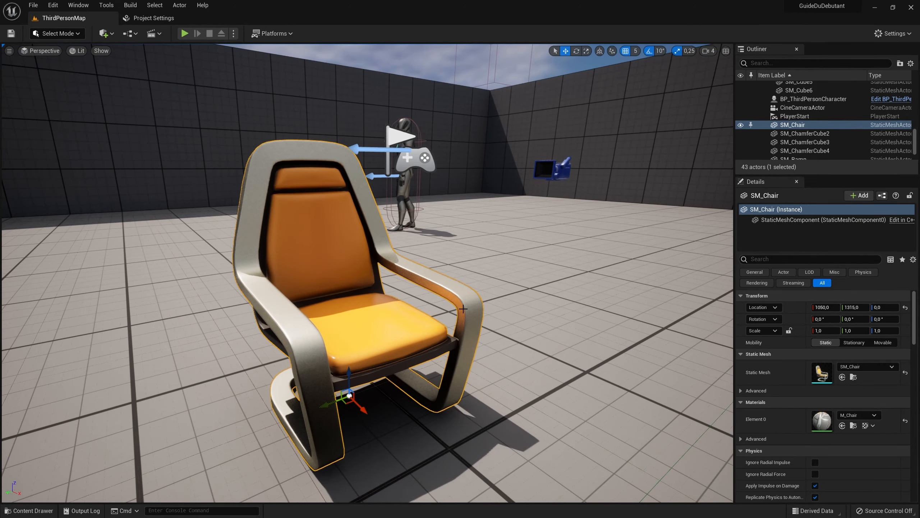
- Switch to Blender, inset one side face of the default cube in Edit Mode and extrude it outward
key(alt+Tab)
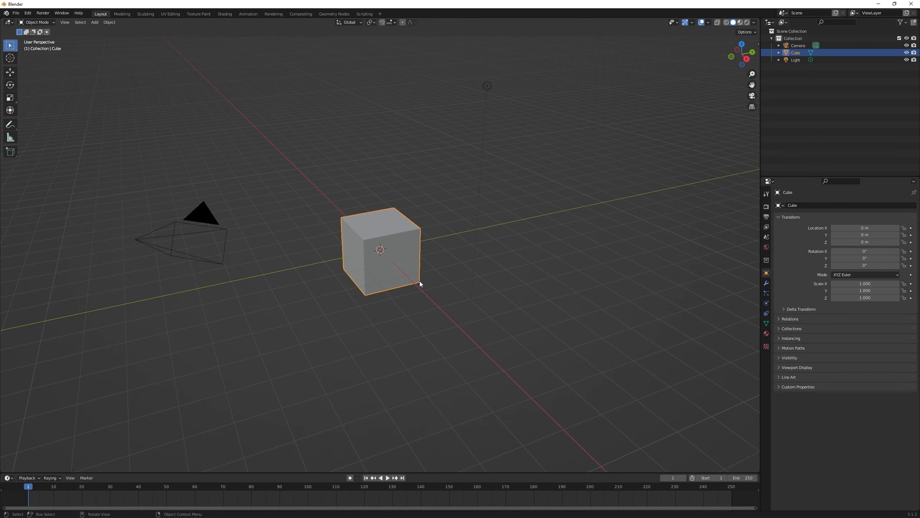
scroll(427, 266, up, 3)
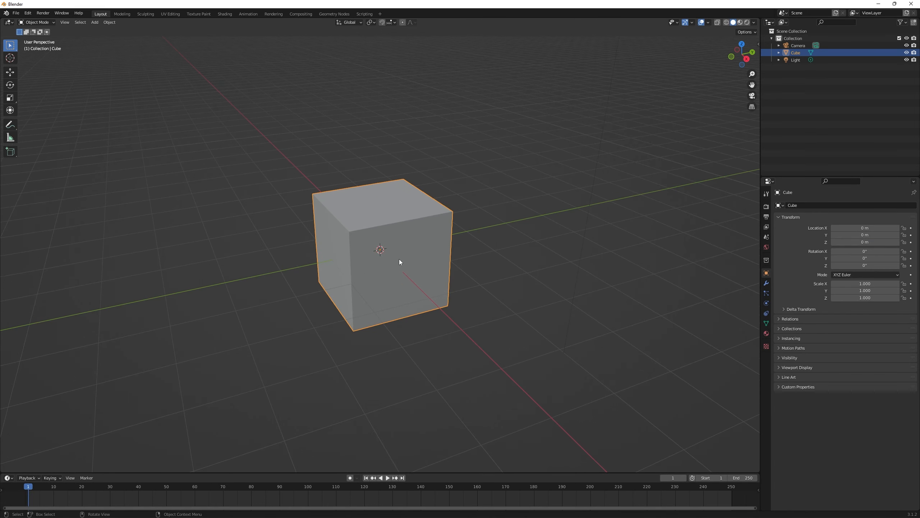
key(Tab)
key(alt+a)
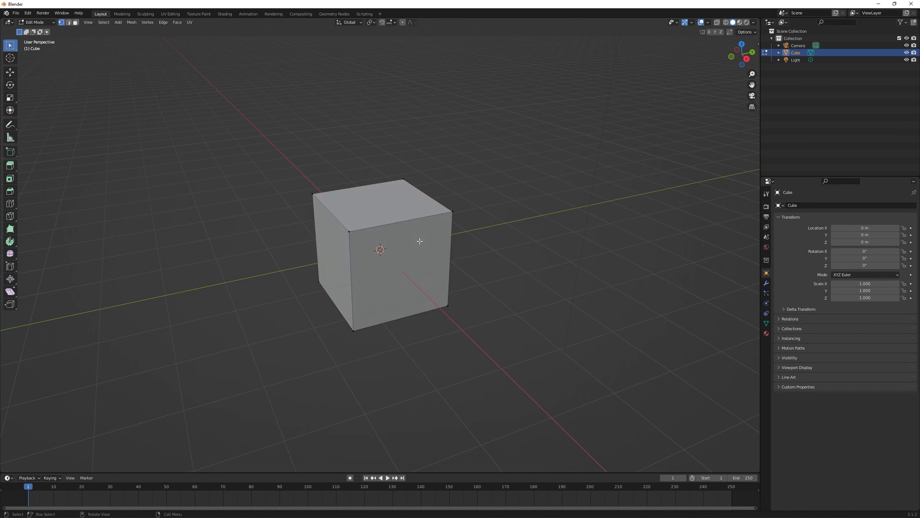
click(431, 248)
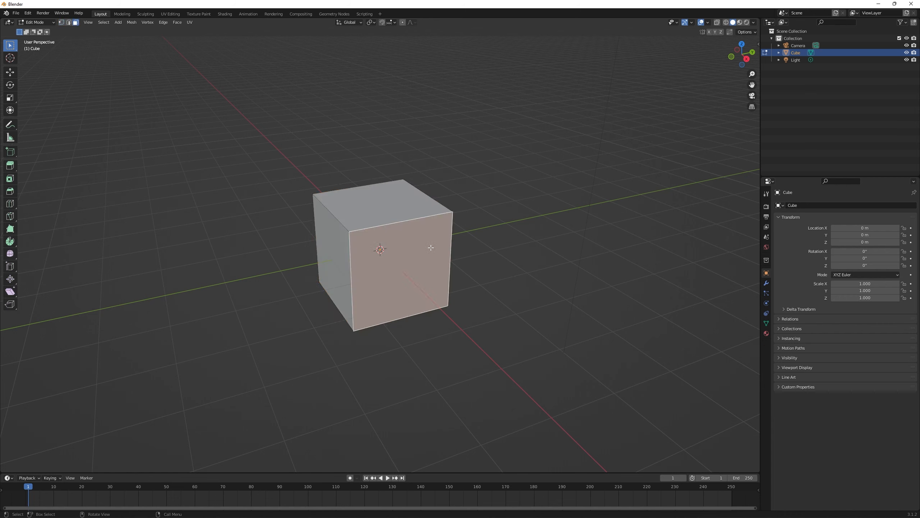
key(i)
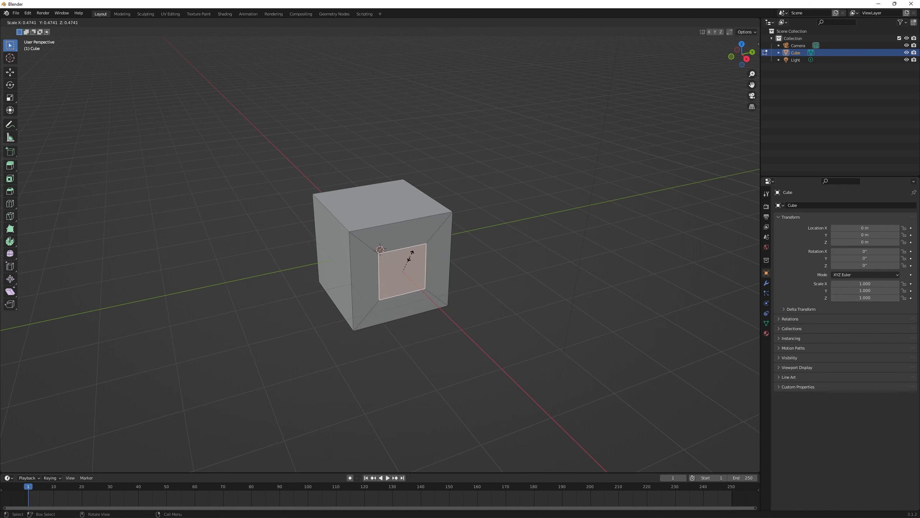
click(423, 252)
key(e)
click(435, 268)
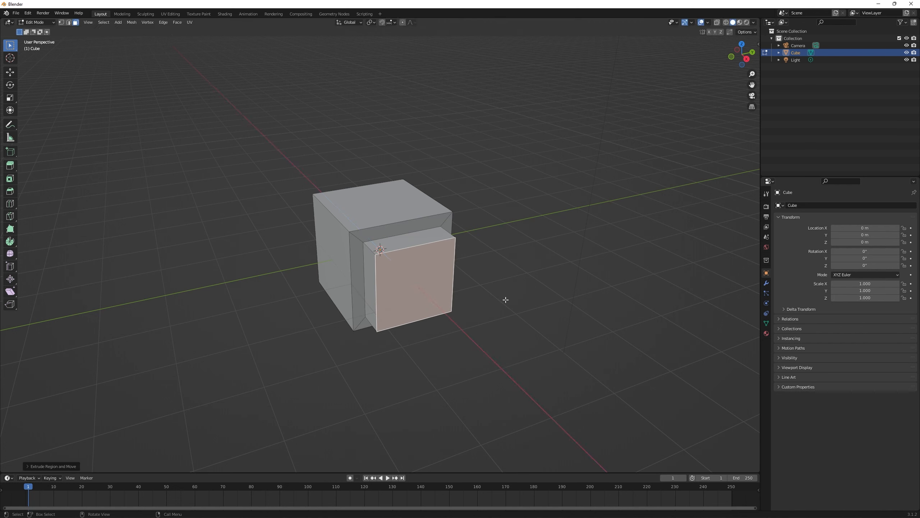
click(490, 275)
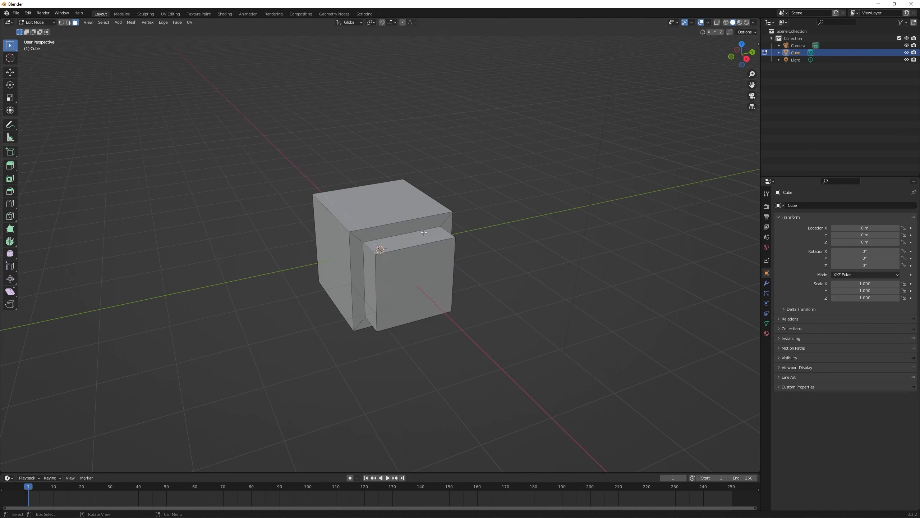
- Examine the extruded cube's vertices, edges and individual faces using the vertex, edge and face selection modes
scroll(439, 247, up, 4)
shift+middle_drag(425, 240, 494, 231)
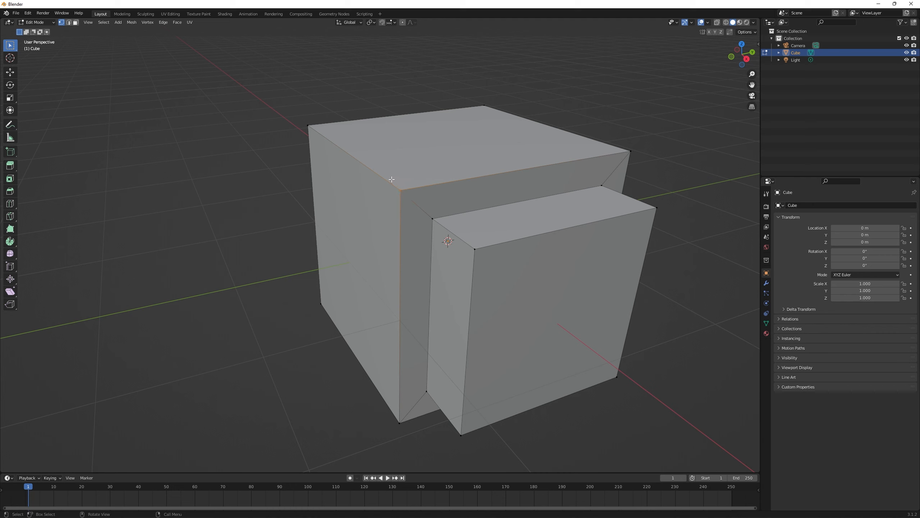
key(2)
click(379, 174)
key(3)
click(372, 243)
click(614, 261)
click(527, 216)
click(446, 292)
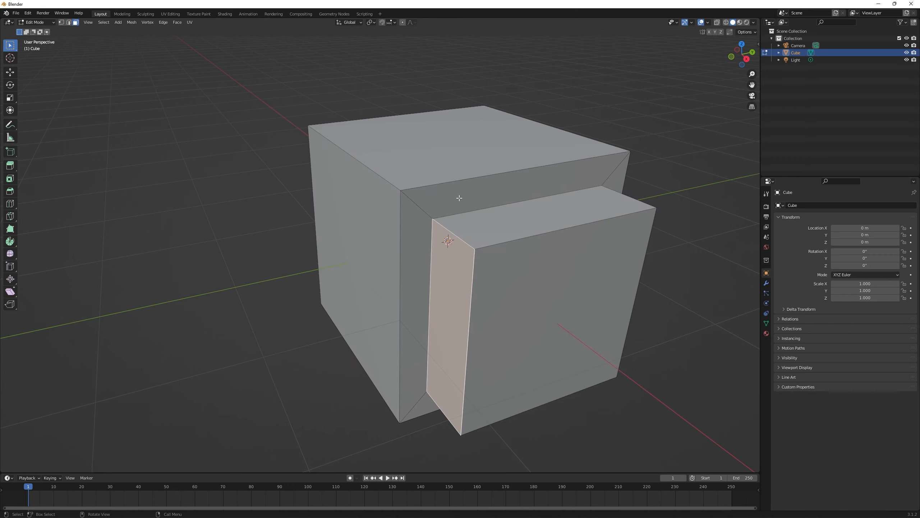
click(453, 203)
click(417, 235)
scroll(494, 282, down, 4)
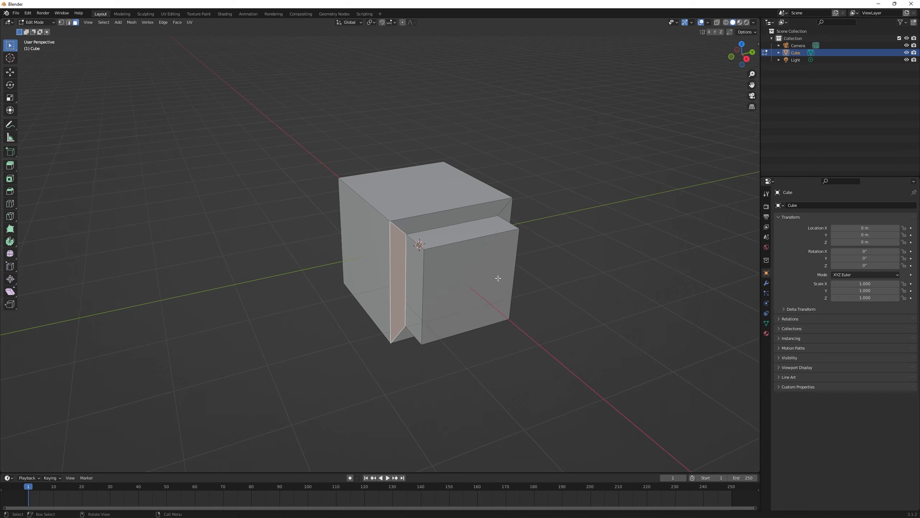
middle_drag(544, 267, 456, 229)
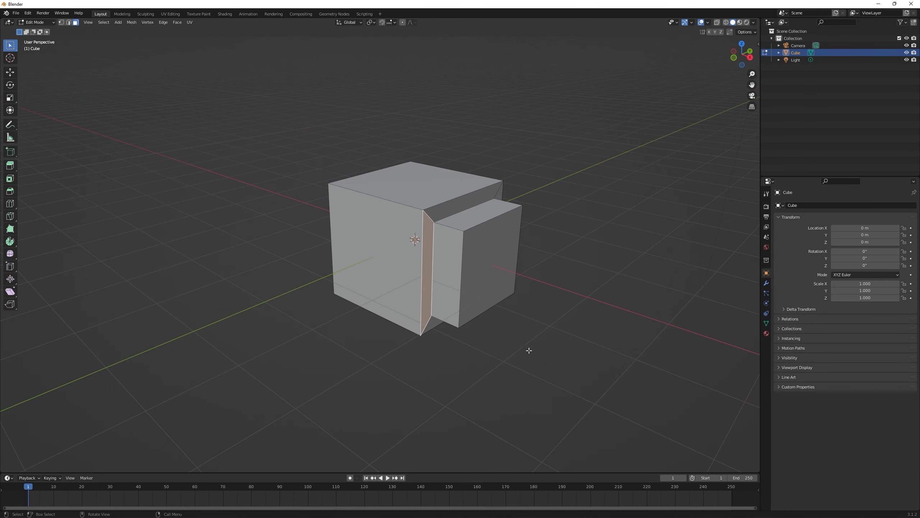
middle_drag(529, 350, 493, 344)
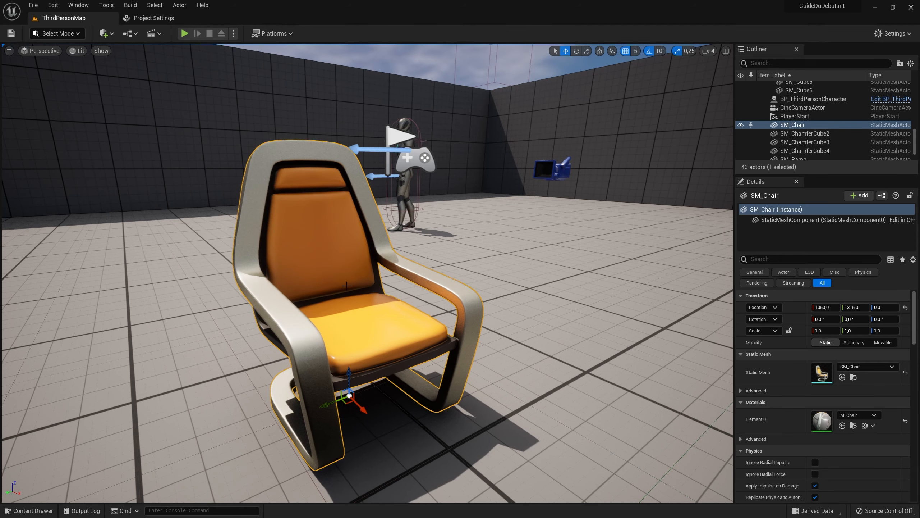
- Move the chair across the floor to about X 1022 and Y 1227 and snap it down onto the ground
mouse_move(346, 277)
middle_down()
mouse_move(401, 288)
mouse_move(340, 276)
middle_up()
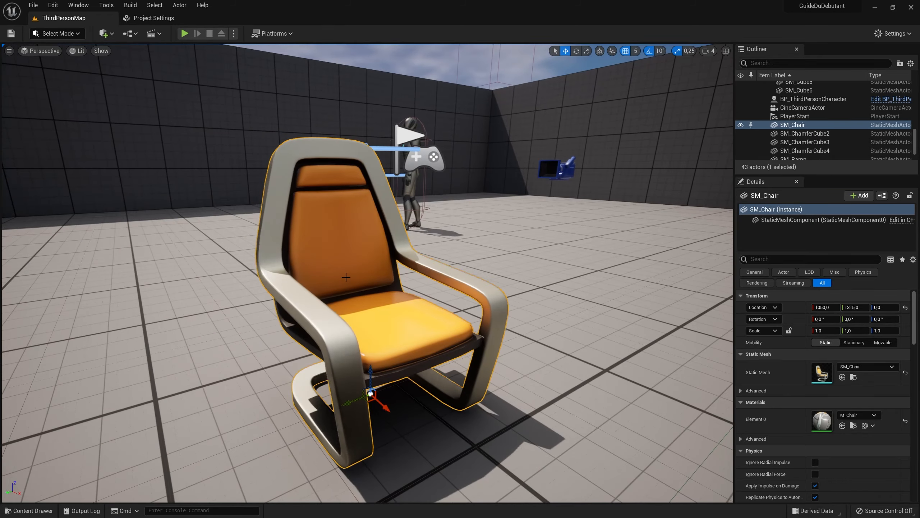
mouse_move(346, 277)
right_down()
mouse_move(388, 305)
mouse_move(354, 267)
right_up()
right_drag(500, 343, 439, 331)
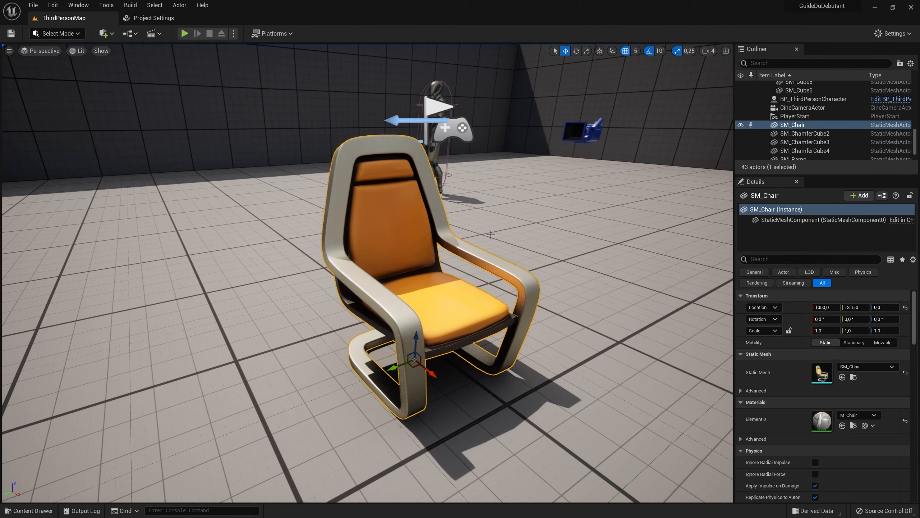
mouse_move(496, 266)
right_down()
mouse_move(493, 253)
mouse_move(536, 272)
mouse_move(498, 275)
mouse_move(494, 267)
right_up()
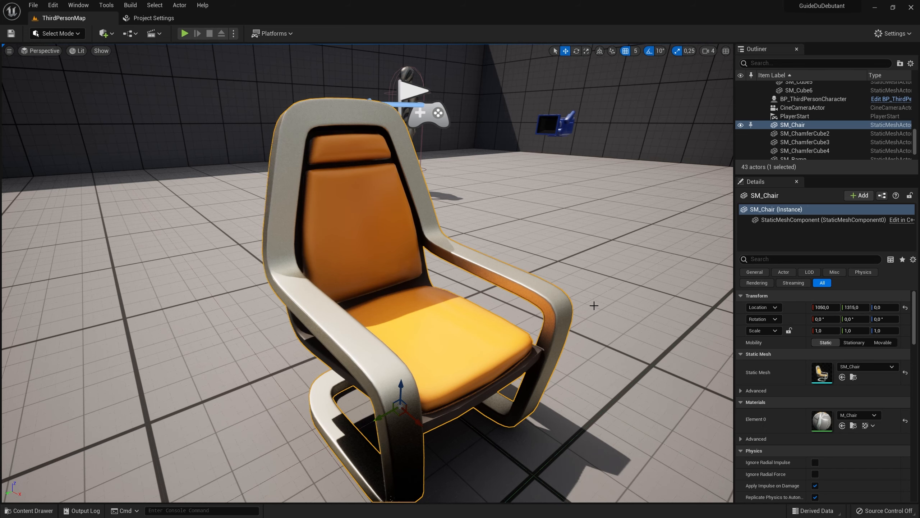
key(s)
right_drag(577, 296, 609, 307)
key(a)
drag(487, 368, 494, 303)
key(End)
- Examine the chair's metal frame and orange cushions up close from the front and the side
key(w)
mouse_move(524, 284)
right_down()
mouse_move(497, 283)
mouse_move(524, 284)
right_up()
key(d)
key(w)
key(d)
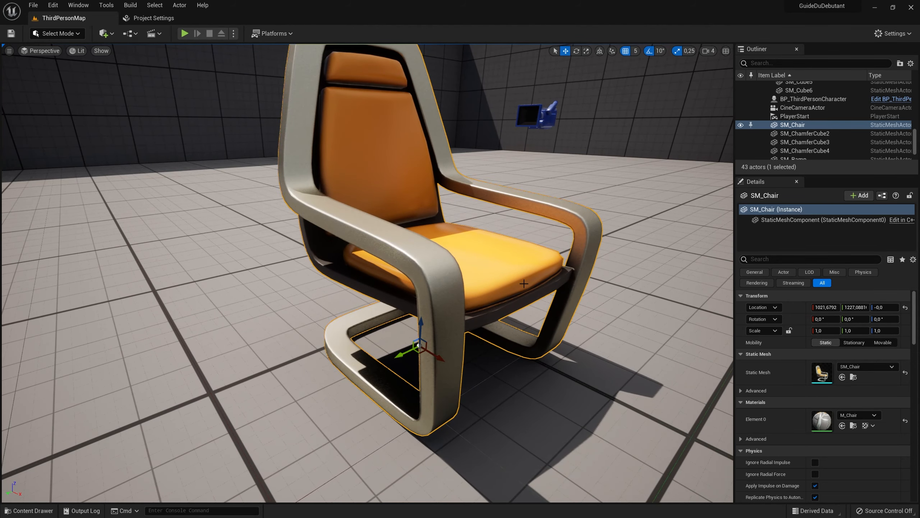
mouse_move(293, 176)
right_down()
mouse_move(323, 134)
mouse_move(292, 176)
right_up()
key(w)
right_drag(359, 283, 300, 325)
key(e)
key(q)
key(q)
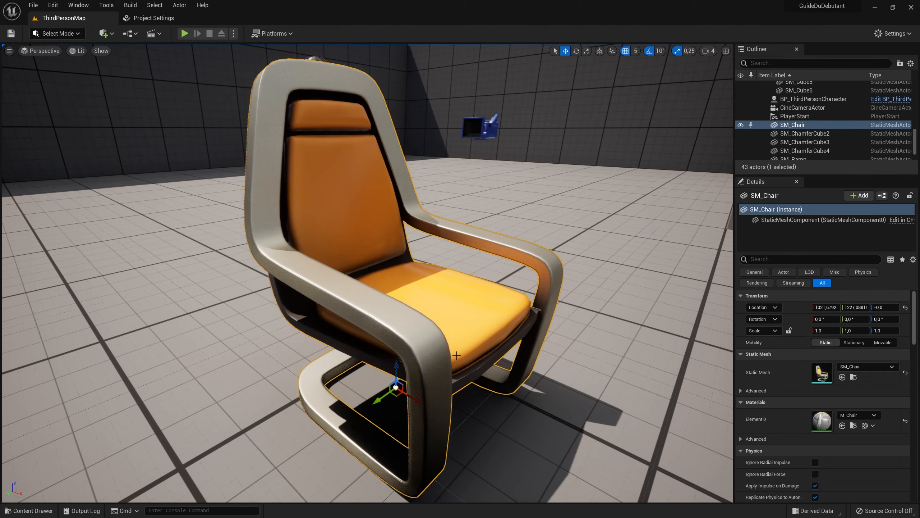
right_drag(429, 220, 244, 168)
key(a)
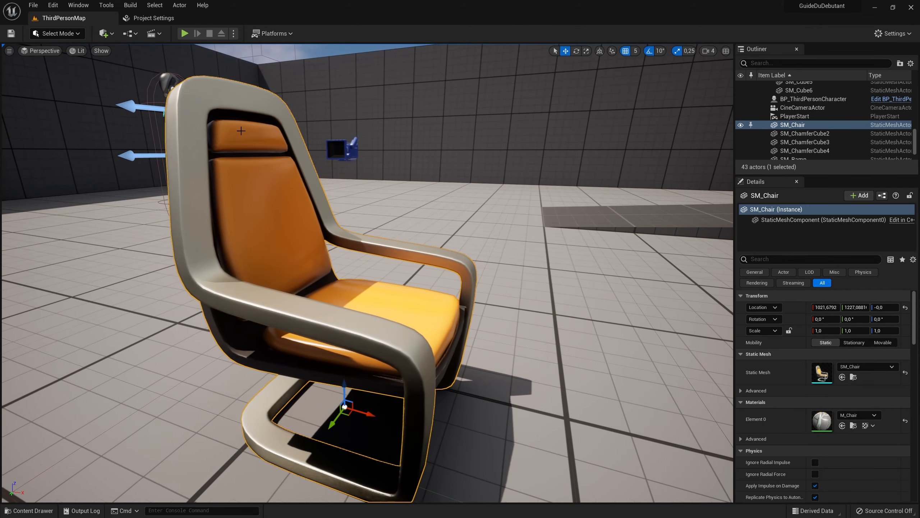
right_drag(434, 276, 405, 282)
key(d)
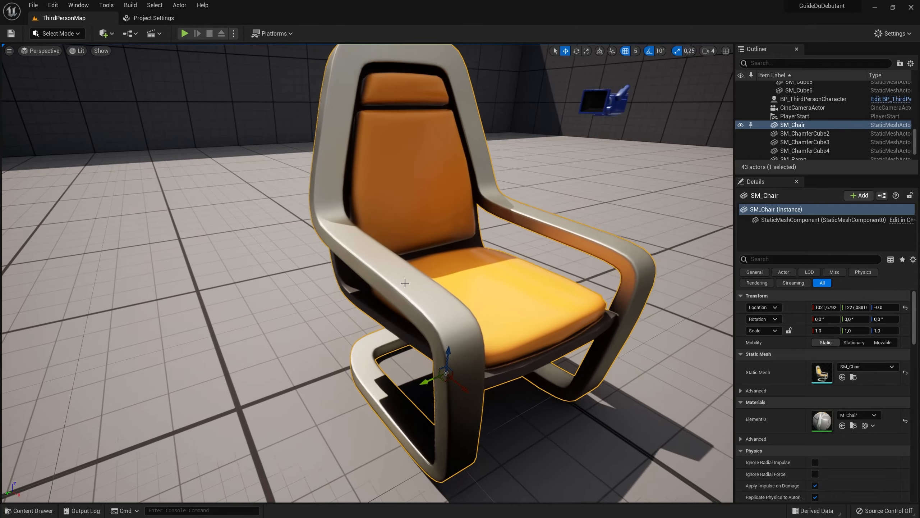
key(s)
right_drag(485, 279, 444, 294)
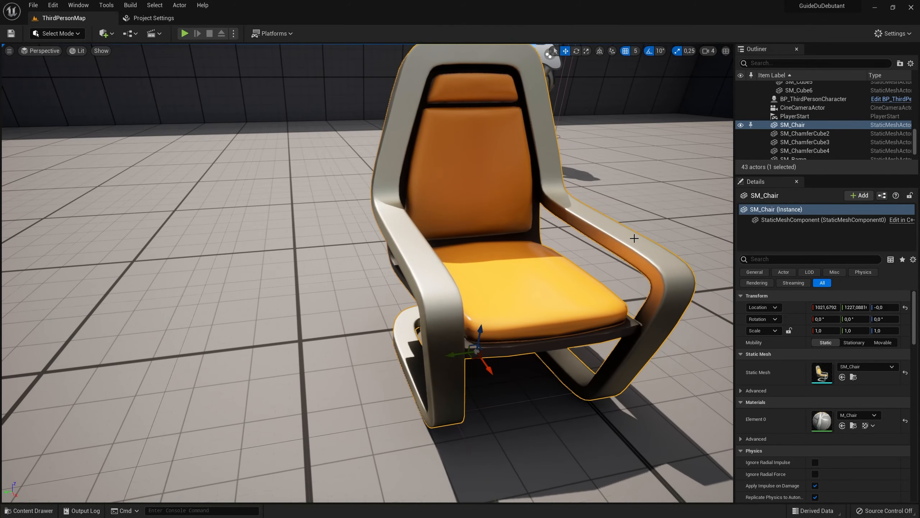
- Move the chair slightly along the floor, to about X 1007 and Y 1222
right_drag(520, 288, 511, 290)
key(d)
key(a)
right_drag(513, 331, 580, 299)
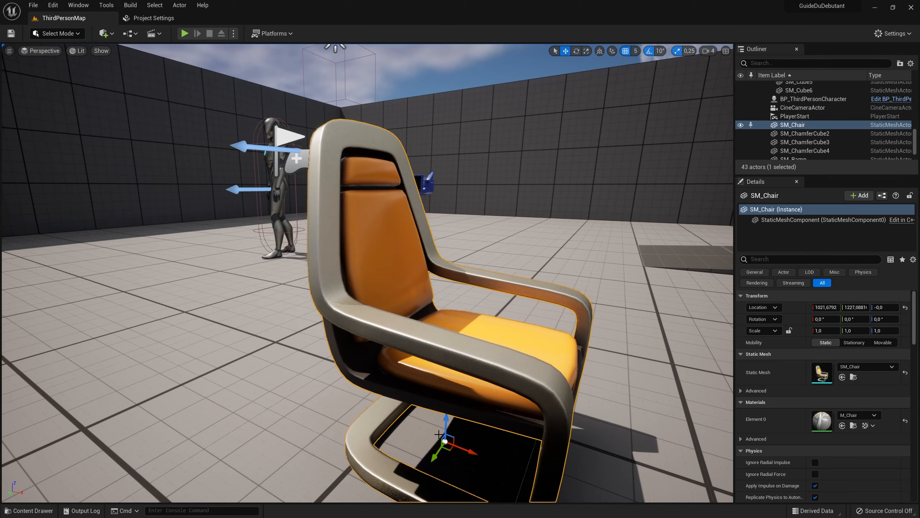
drag(450, 449, 416, 420)
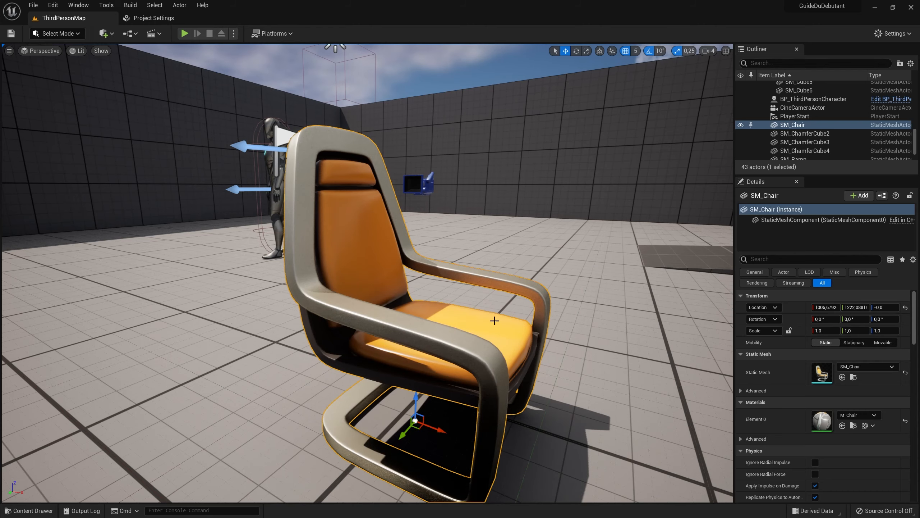
- Examine the placed chair as a whole from several distances and angles, including straight from the front
key(d)
right_drag(494, 321, 489, 305)
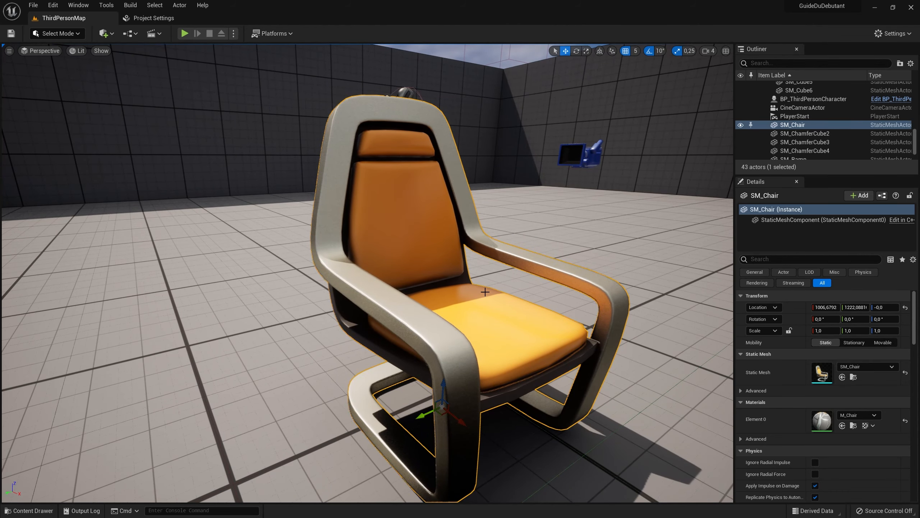
key(s)
right_drag(486, 292, 507, 330)
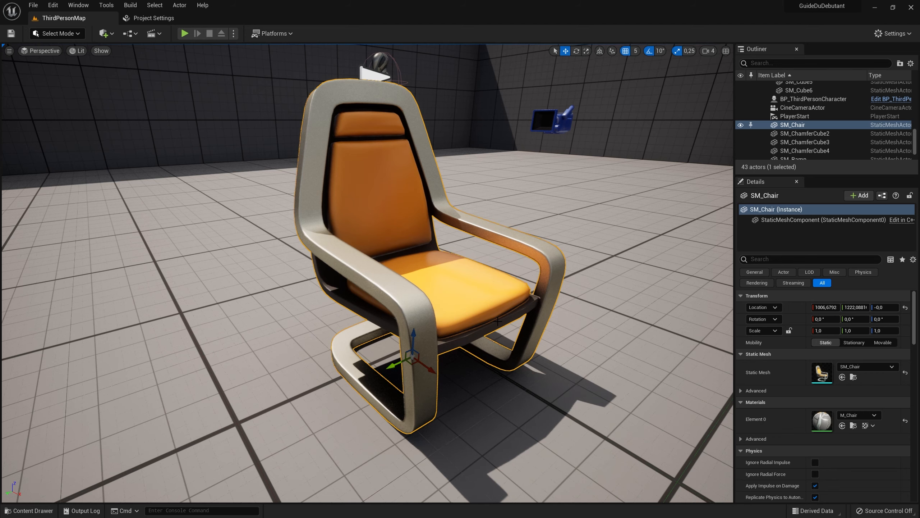
right_drag(492, 317, 456, 328)
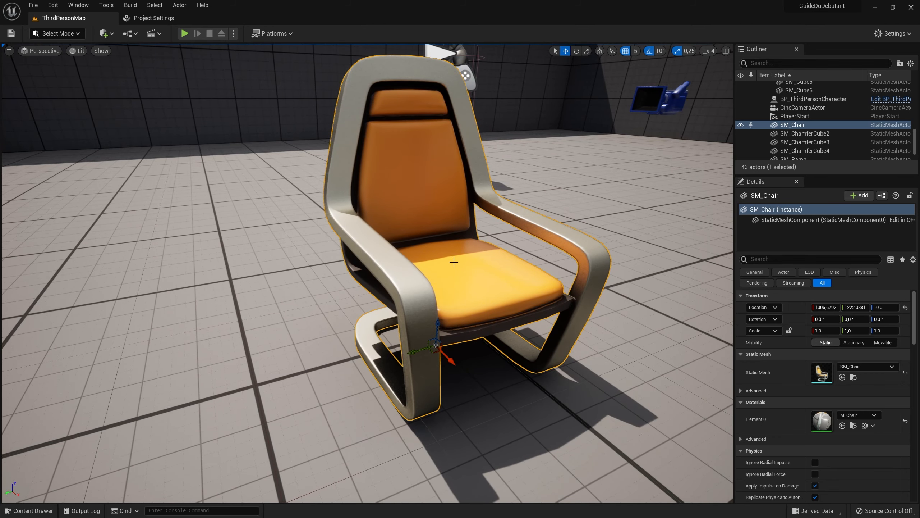
right_drag(454, 262, 279, 273)
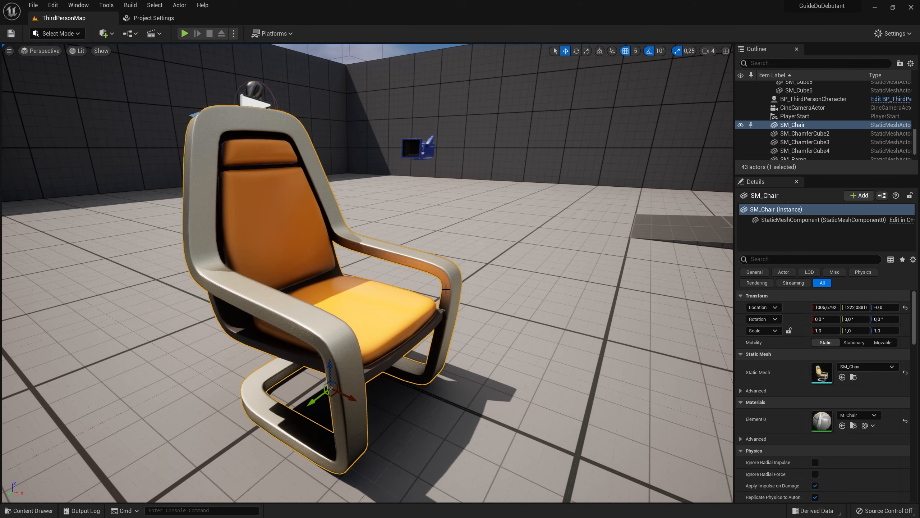
key(f)
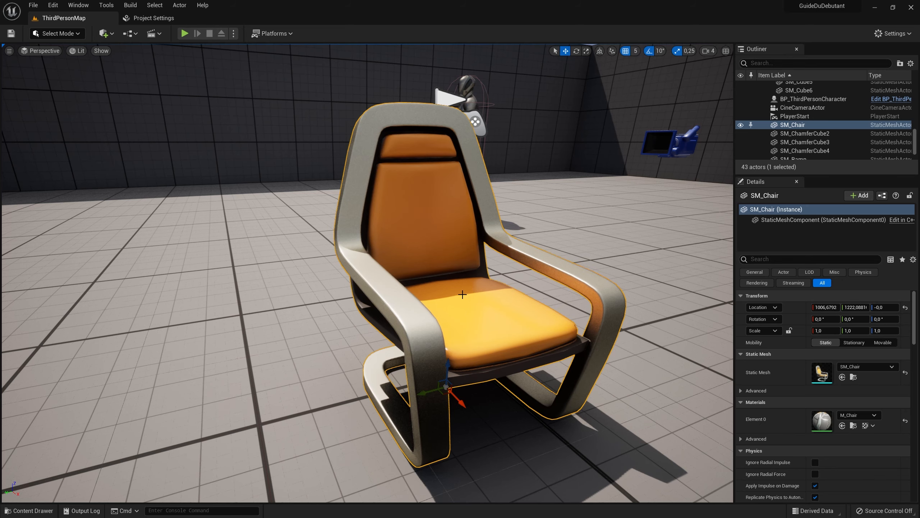
mouse_move(493, 251)
right_down()
mouse_move(409, 182)
mouse_move(484, 259)
right_up()
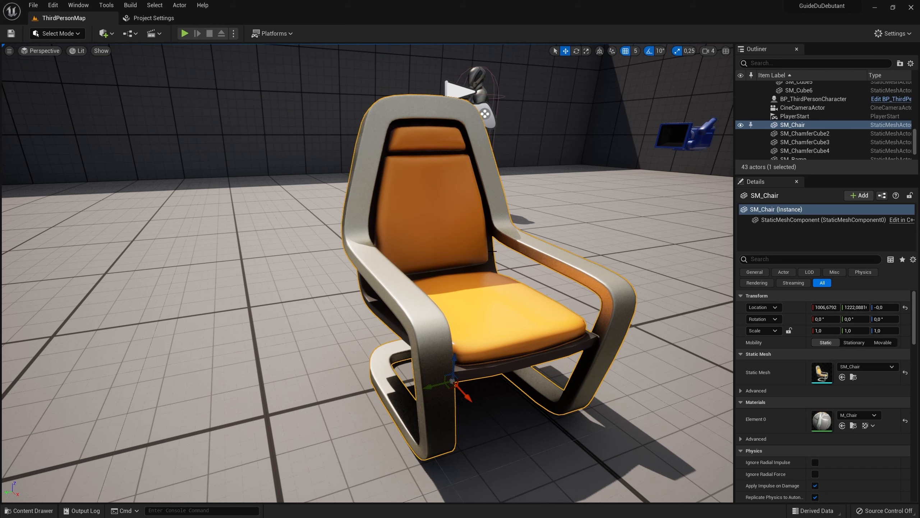
mouse_move(493, 251)
right_down()
mouse_move(609, 294)
mouse_move(551, 275)
mouse_move(493, 236)
right_up()
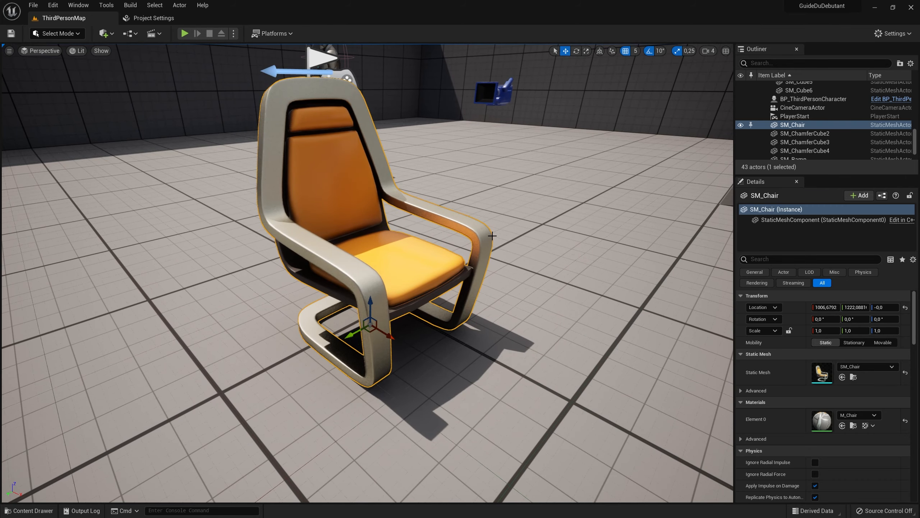
right_drag(494, 220, 370, 190)
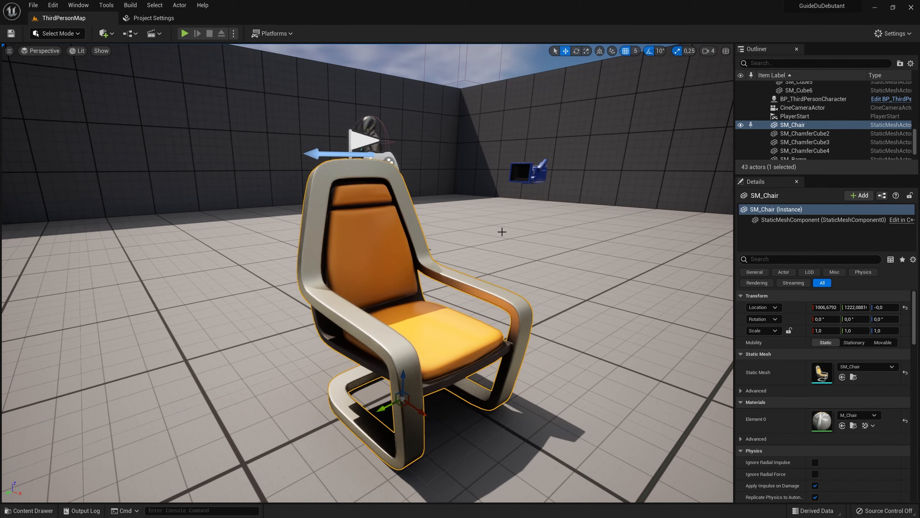
key(d)
right_drag(481, 282, 341, 299)
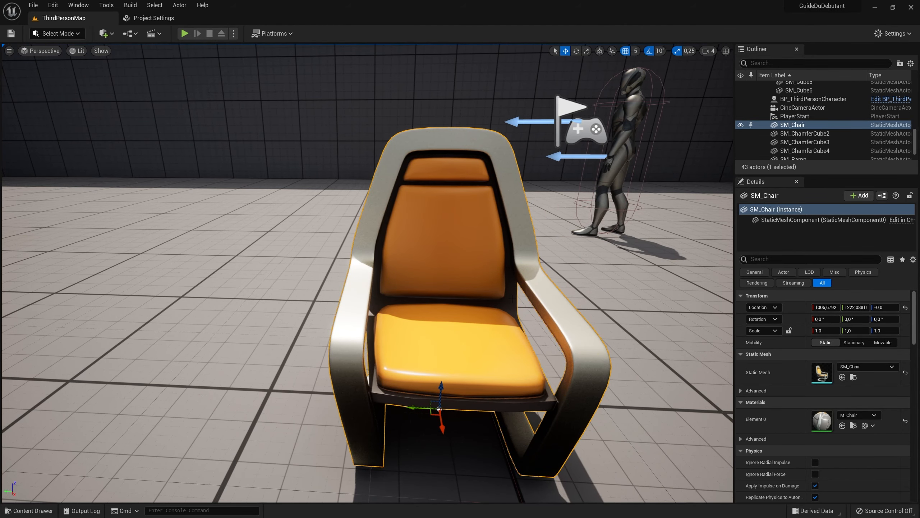
- Open the SM_Chair static mesh from the StarterContent Props folder in its own asset editor
key(ctrl+space)
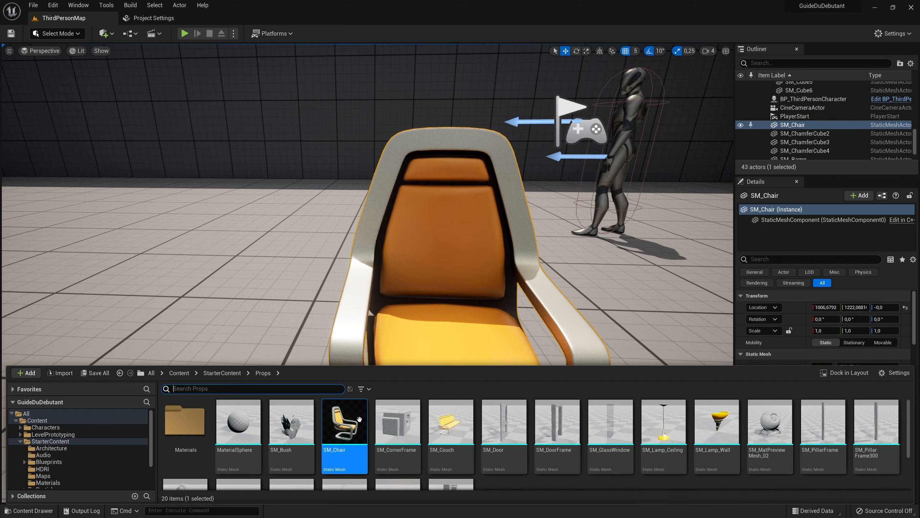
mouse_move(342, 424)
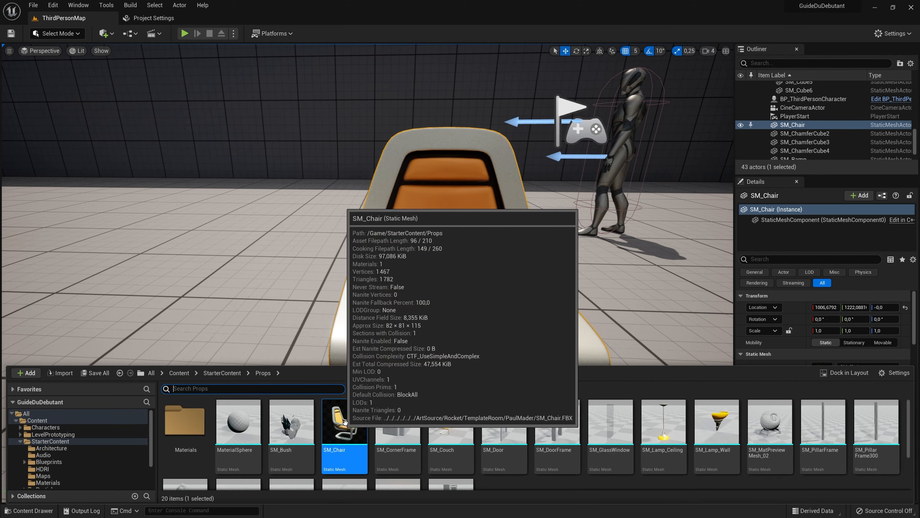
double_click(342, 423)
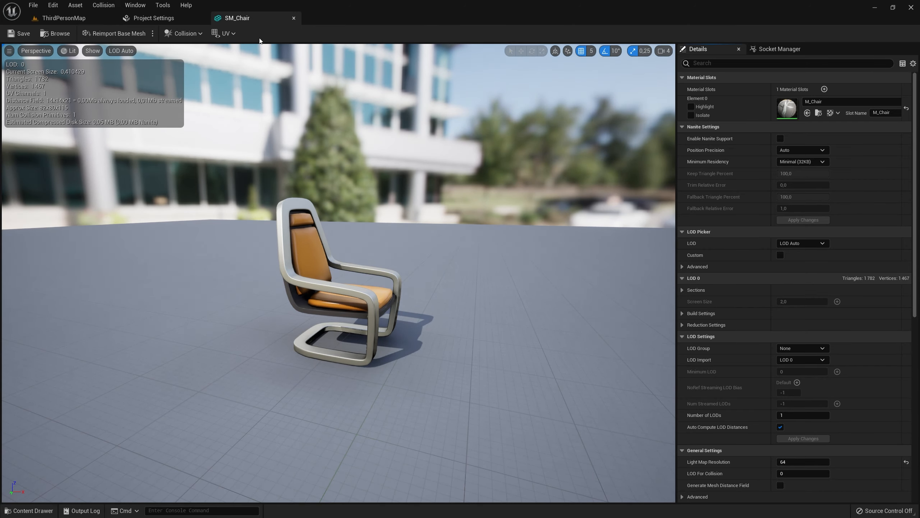
mouse_move(238, 18)
mouse_down()
mouse_move(235, 89)
mouse_move(267, 139)
mouse_move(252, 16)
mouse_up()
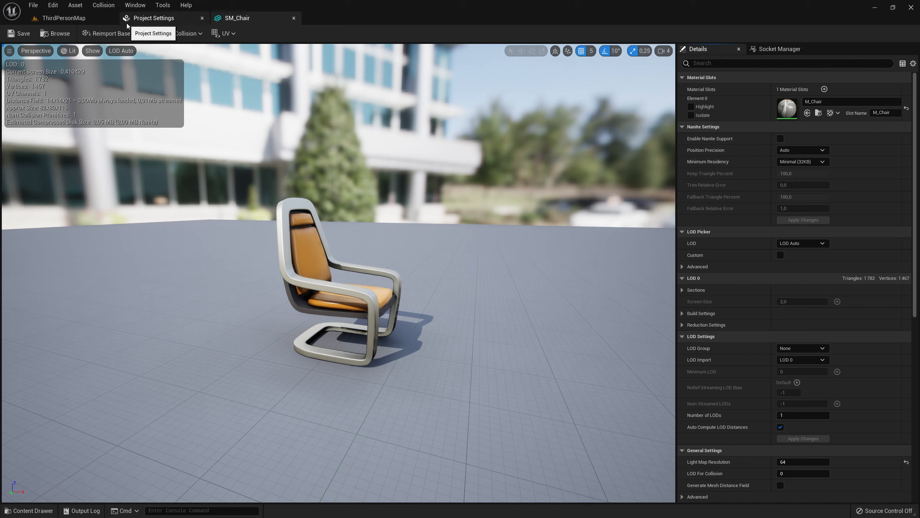
- Close the Project Settings and SM_Chair editors, and reopen the mesh from the placed chair's Static Mesh property
click(203, 18)
click(201, 18)
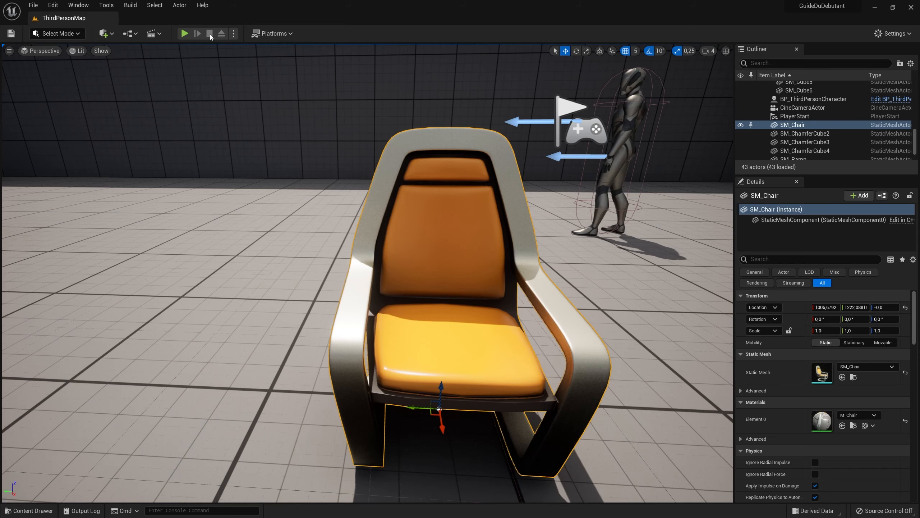
right_drag(368, 241, 489, 335)
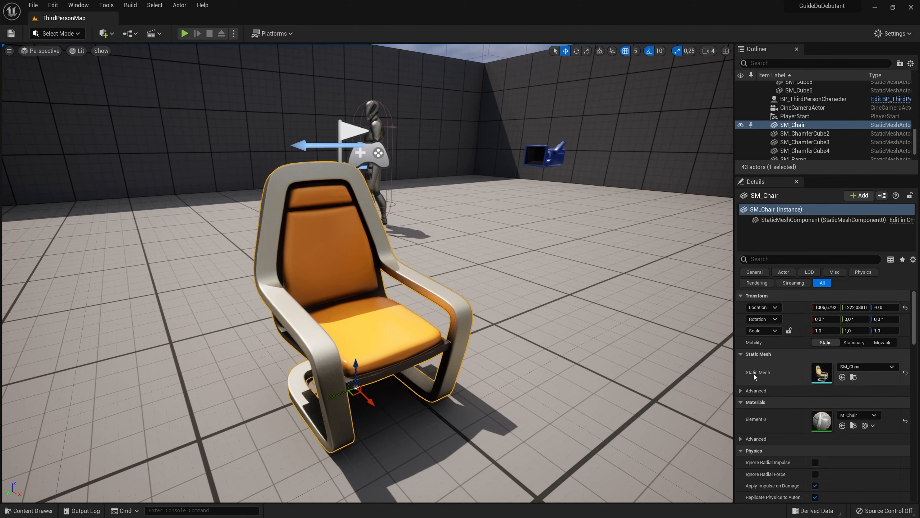
double_click(822, 375)
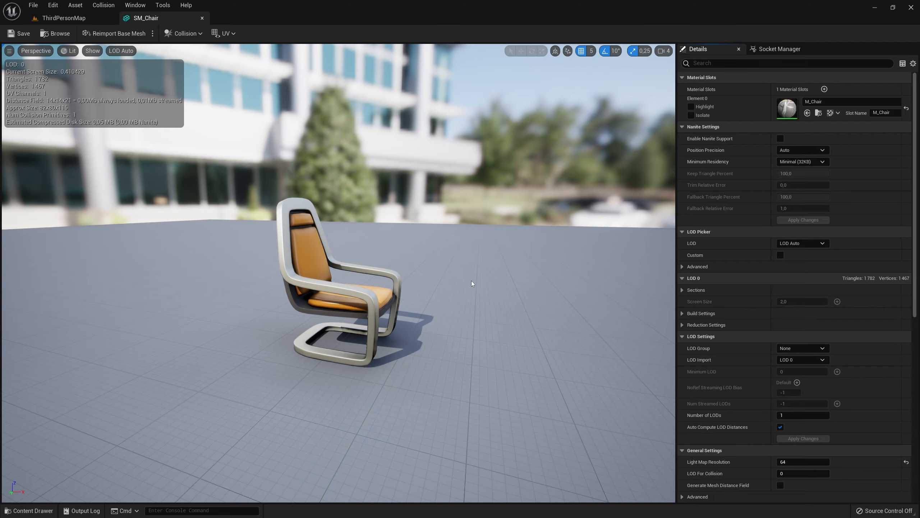
- Examine the SM_Chair mesh from several sides in the static mesh editor, along with its triangle and vertex statistics
mouse_move(407, 268)
right_down()
mouse_move(275, 256)
mouse_move(203, 221)
mouse_move(261, 228)
mouse_move(326, 283)
mouse_move(404, 267)
right_up()
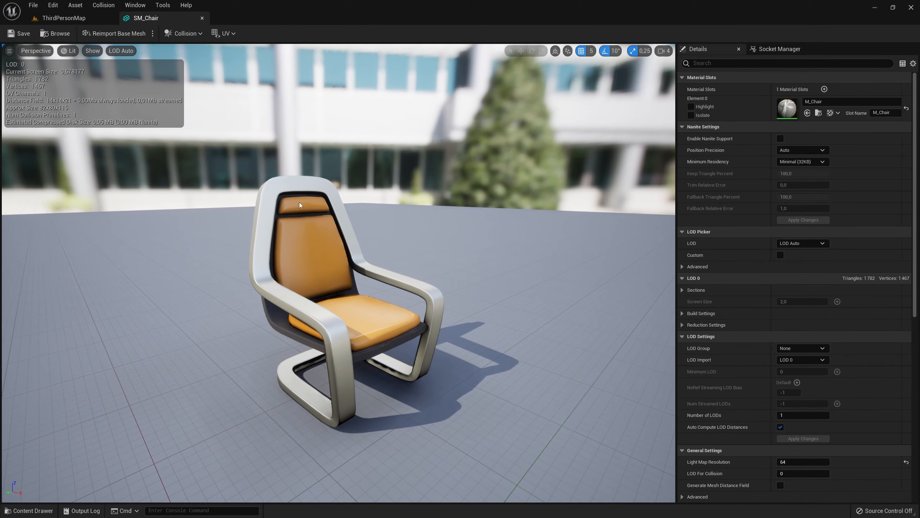
right_drag(299, 205, 412, 225)
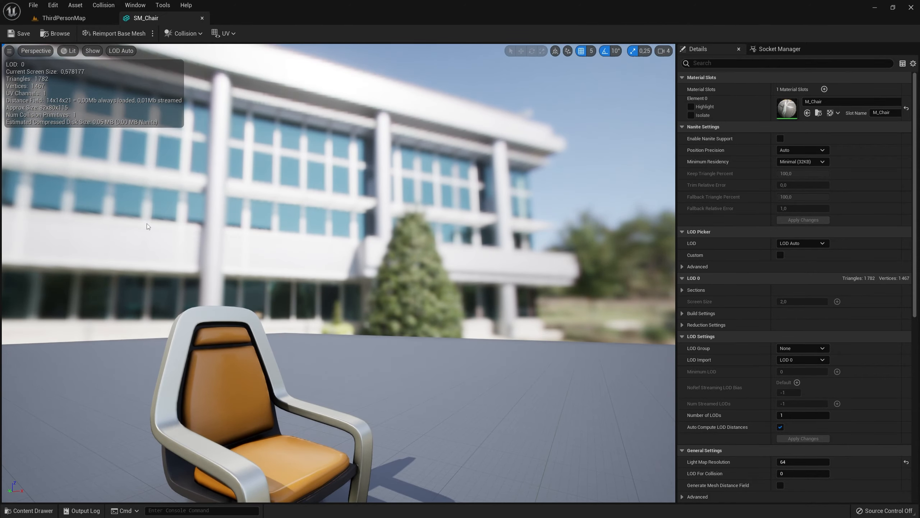
right_drag(148, 226, 436, 314)
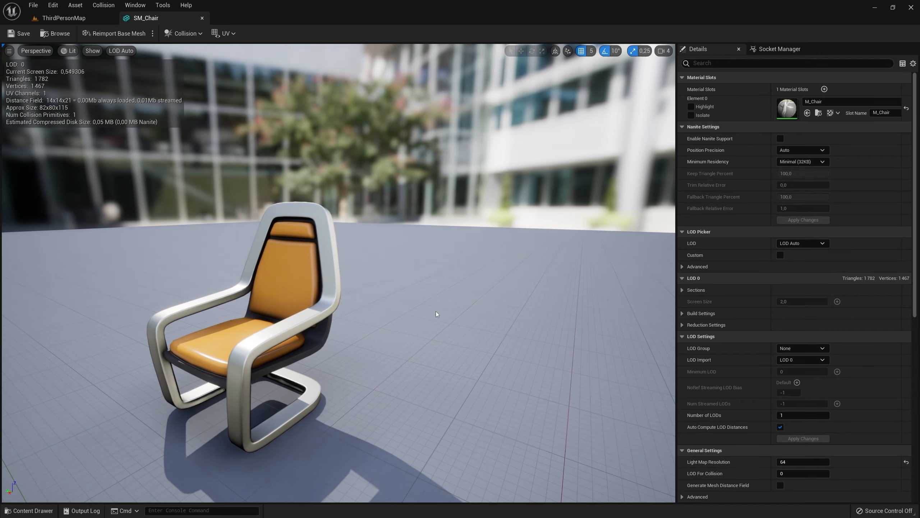
mouse_move(295, 183)
right_down()
mouse_move(254, 183)
mouse_move(296, 183)
right_up()
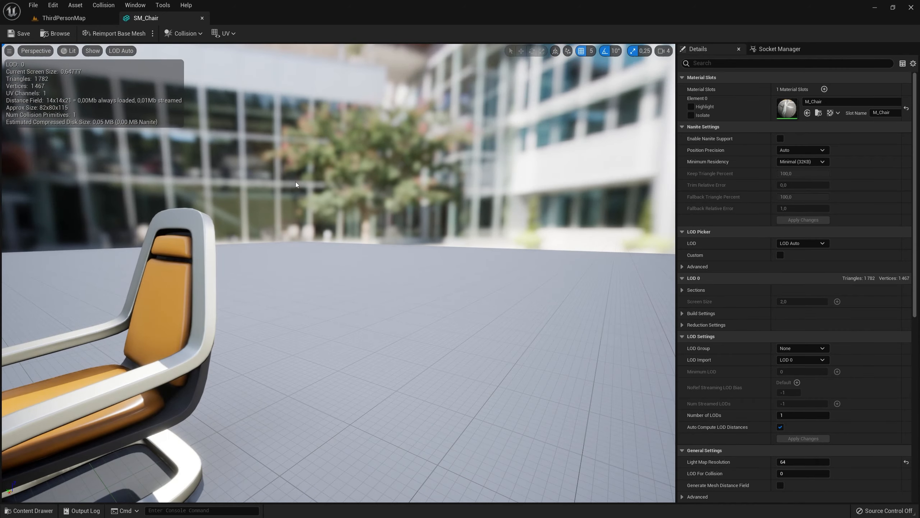
right_drag(343, 289, 279, 279)
right_drag(339, 273, 312, 268)
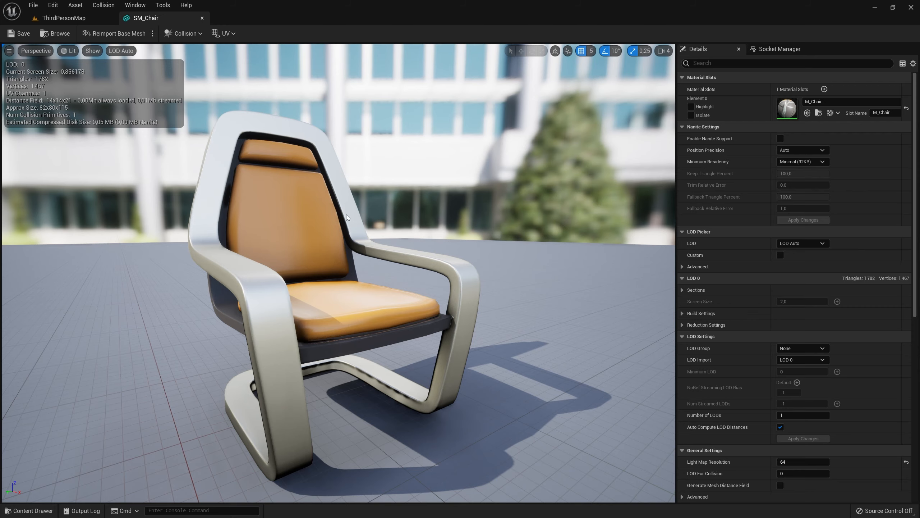
right_drag(345, 215, 384, 239)
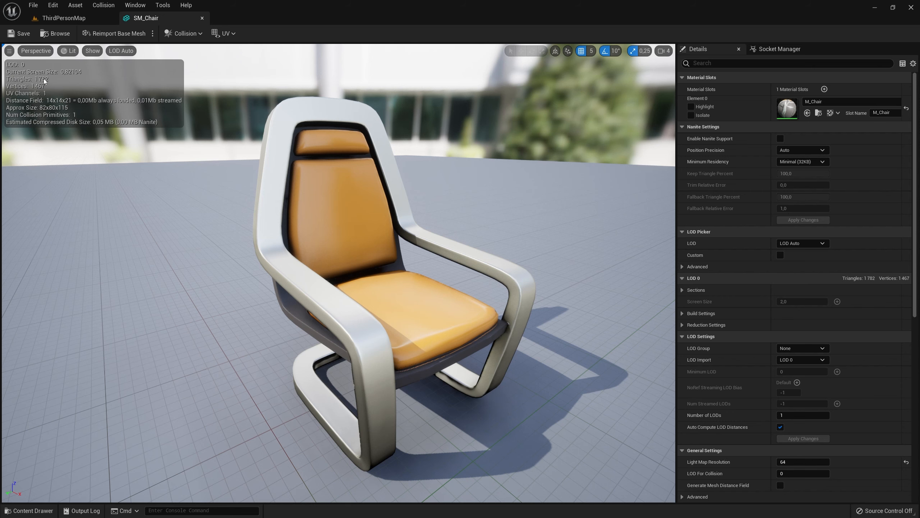
right_drag(374, 232, 415, 237)
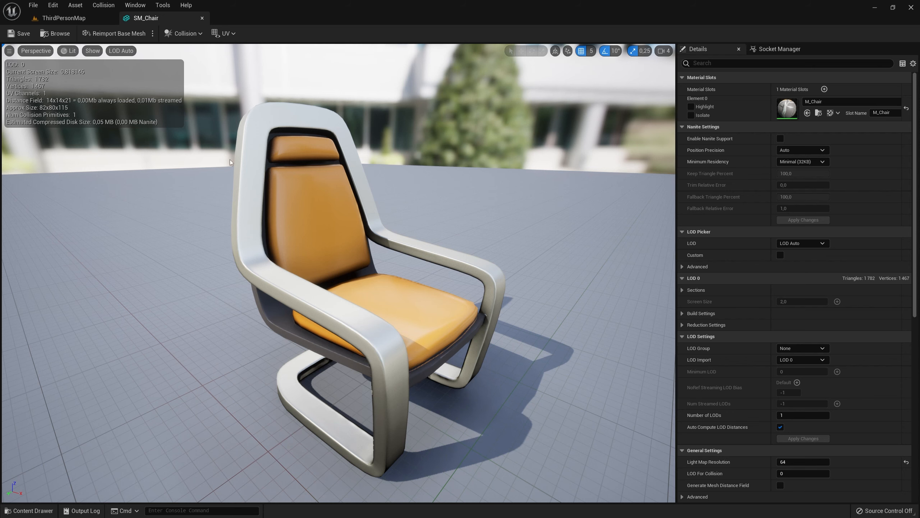
- Set the SM_Chair viewport to Wireframe view mode and examine the mesh's triangles from different angles
right_drag(361, 213, 347, 222)
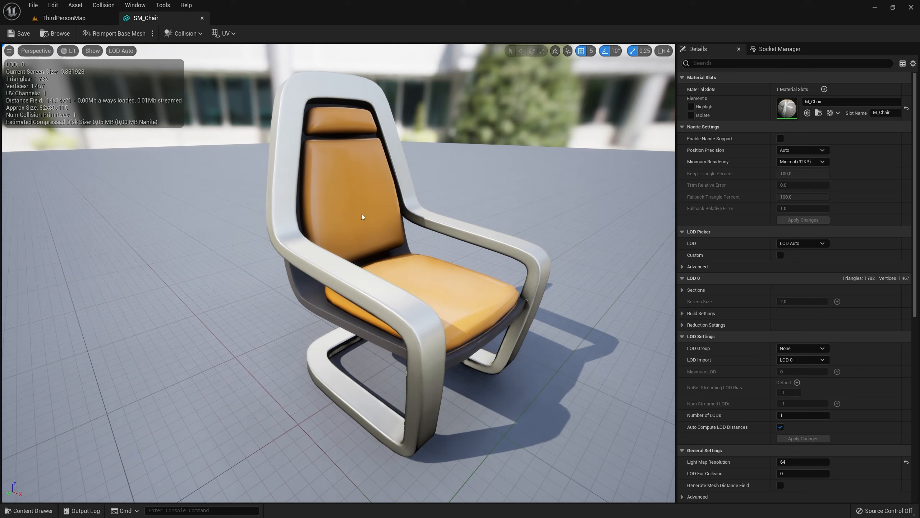
click(71, 52)
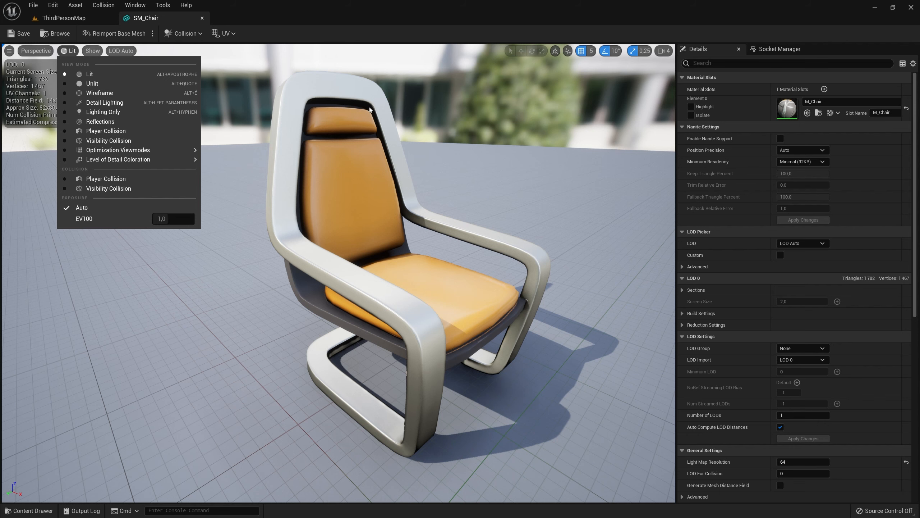
click(103, 93)
alt+drag(344, 136, 337, 217)
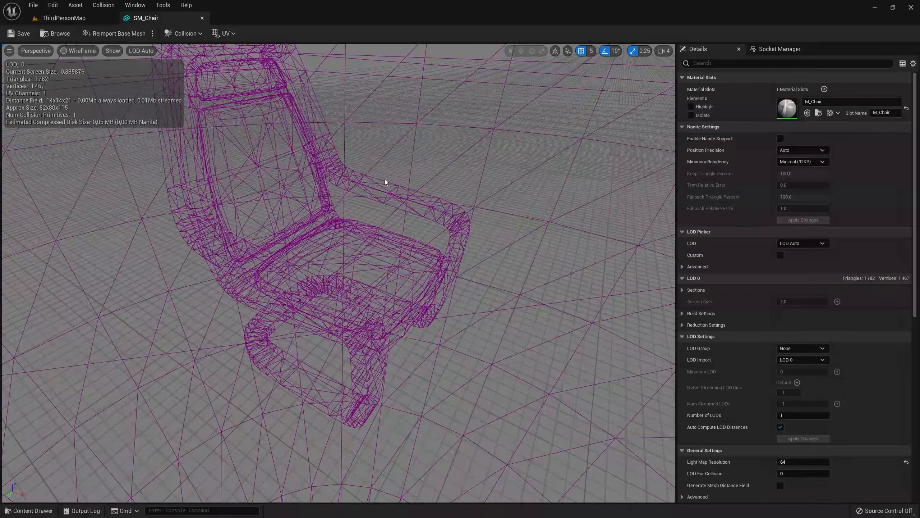
alt+drag(208, 226, 249, 157)
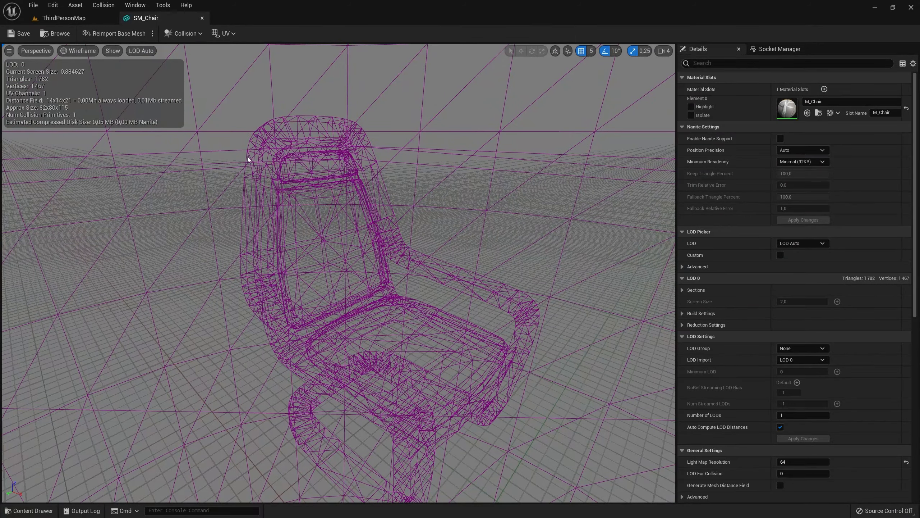
- Restore the Lit view mode and examine the chair's frame and orange cushions from several angles
click(79, 50)
click(84, 73)
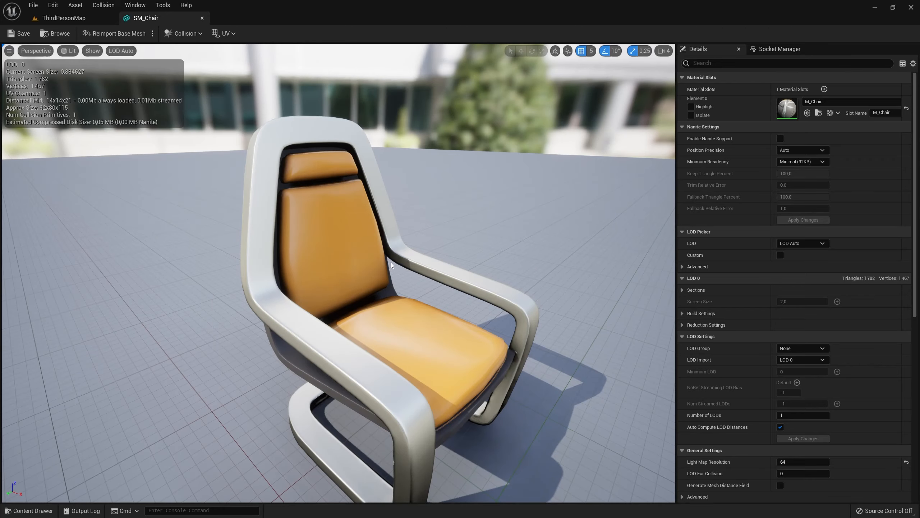
alt+drag(391, 262, 385, 263)
right_drag(385, 263, 375, 267)
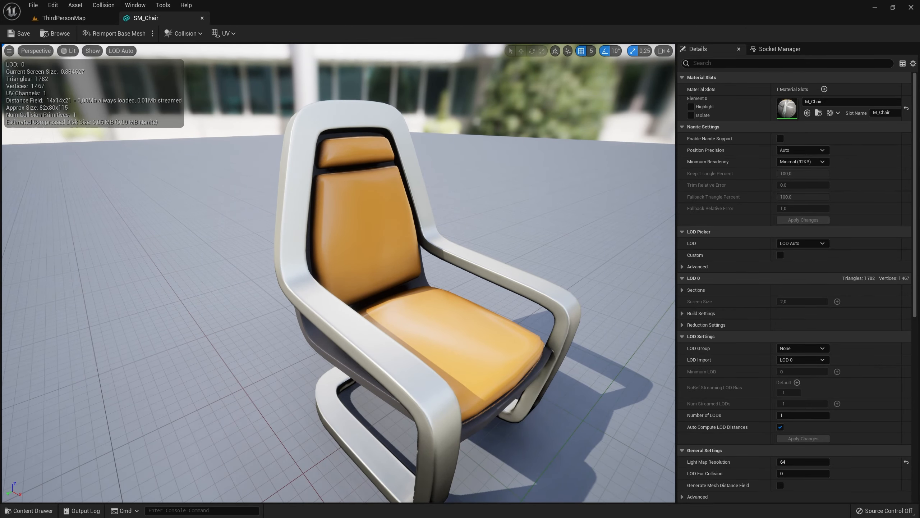
right_drag(374, 267, 317, 194)
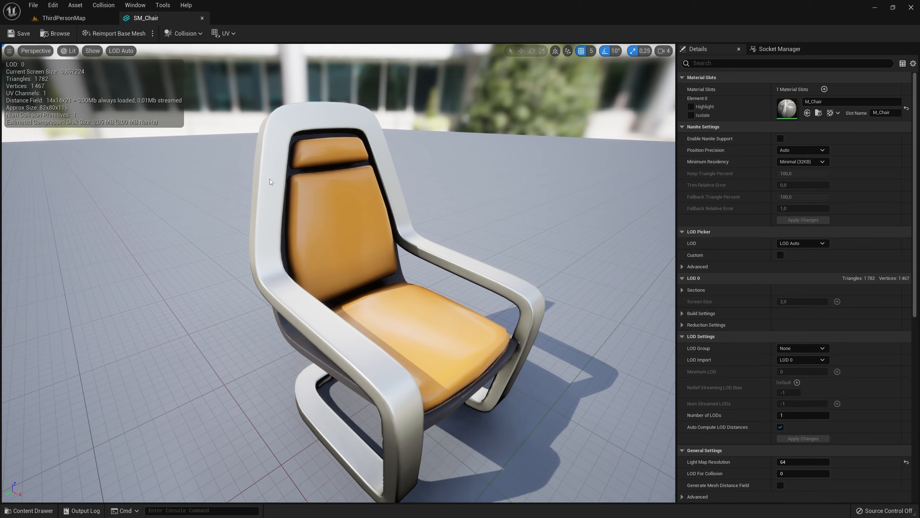
alt+drag(270, 179, 356, 327)
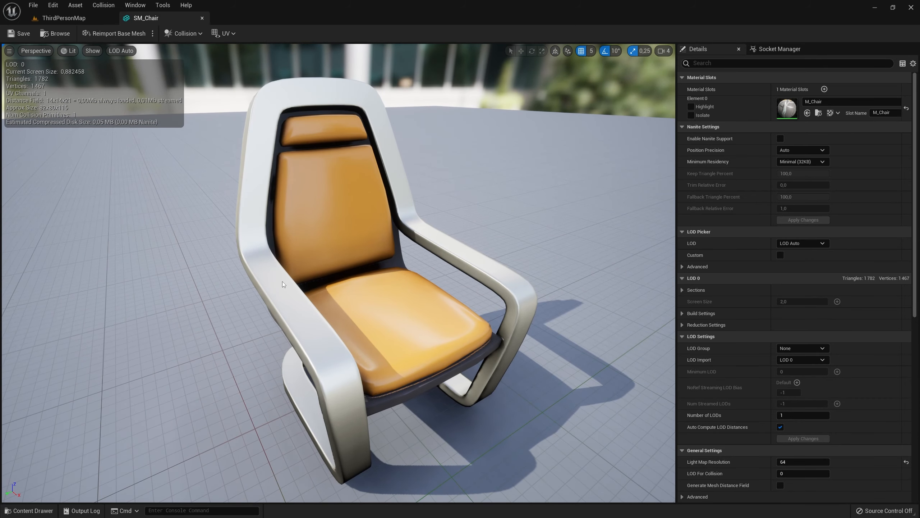
right_drag(421, 331, 393, 332)
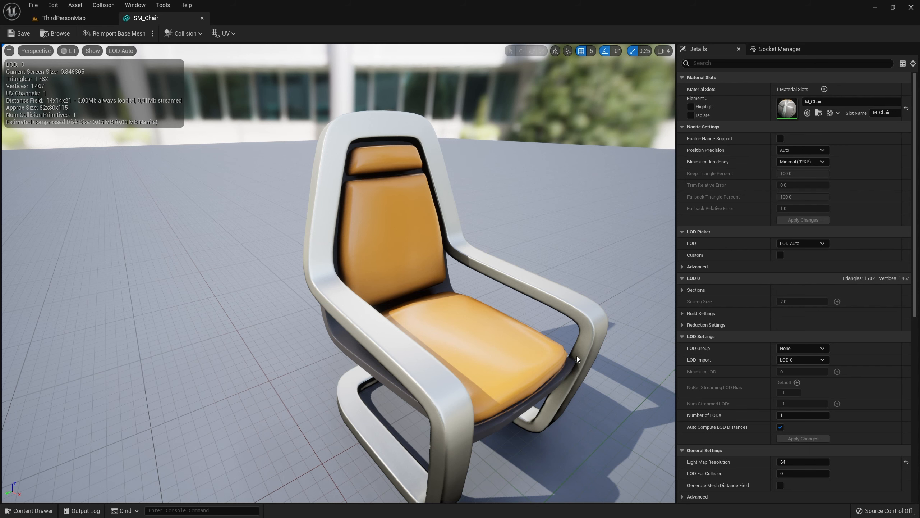
- Look through the StarterContent Textures folder, including the chair's textures, and return to examining the chair mesh
key(ctrl+space)
click(222, 304)
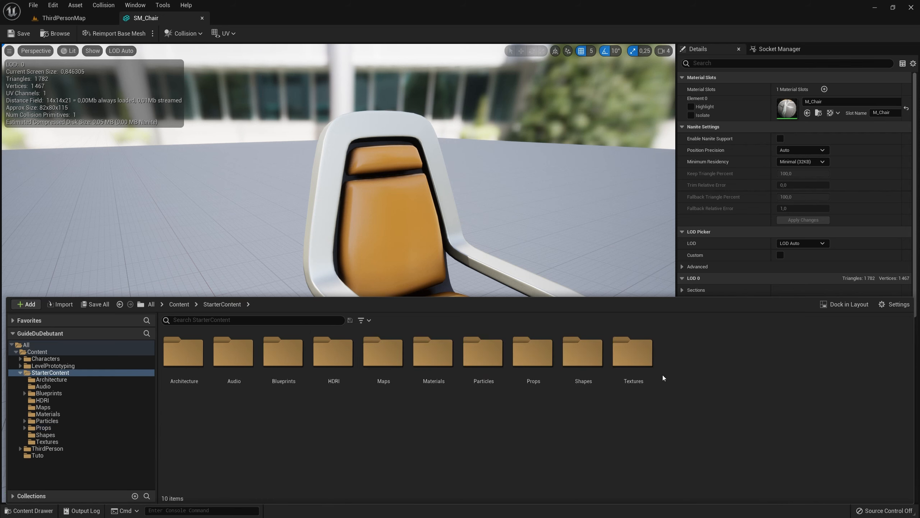
click(633, 353)
double_click(634, 357)
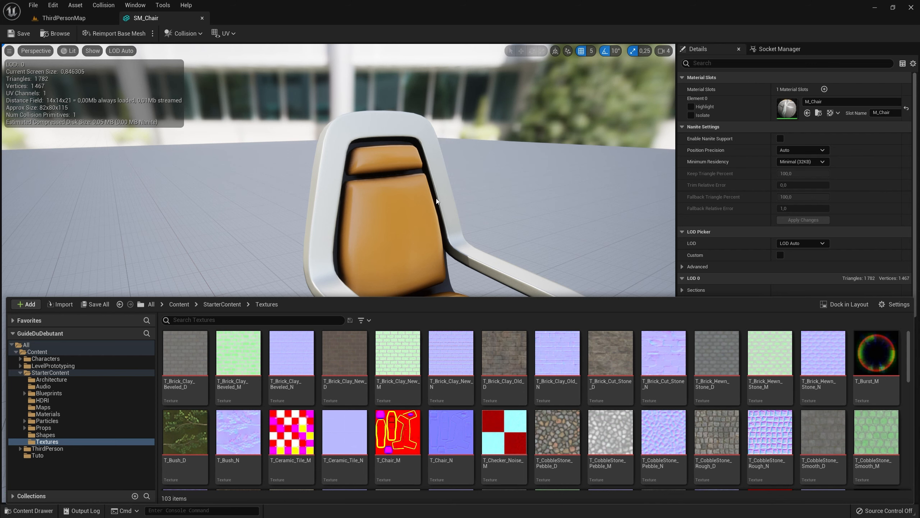
click(453, 212)
right_drag(339, 248, 376, 280)
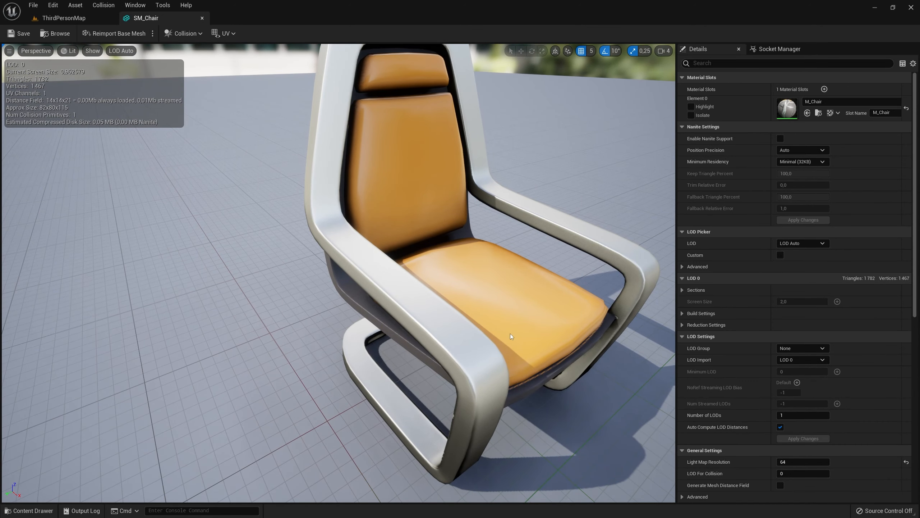
right_drag(510, 334, 539, 317)
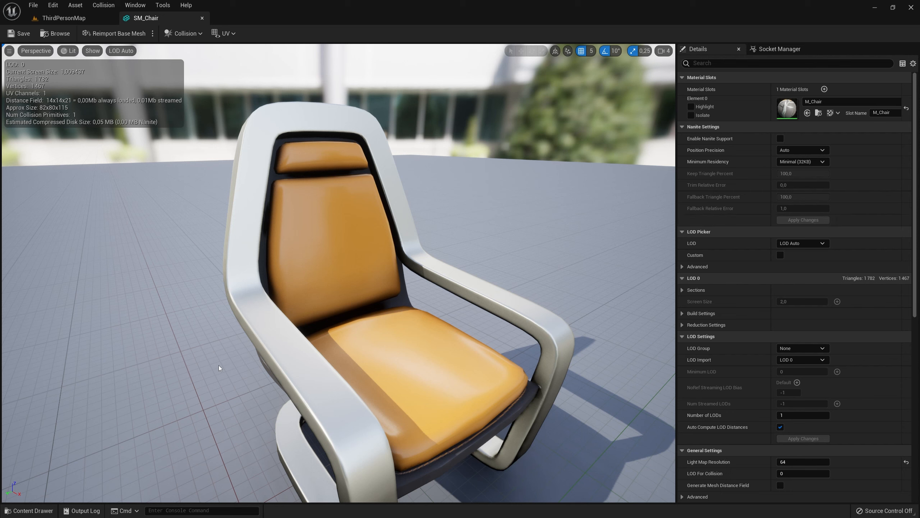
- Assign M_CobbleStone_Pebble to the chair's Element 0 material slot and inspect it on the mesh from several sides
click(835, 103)
click(835, 102)
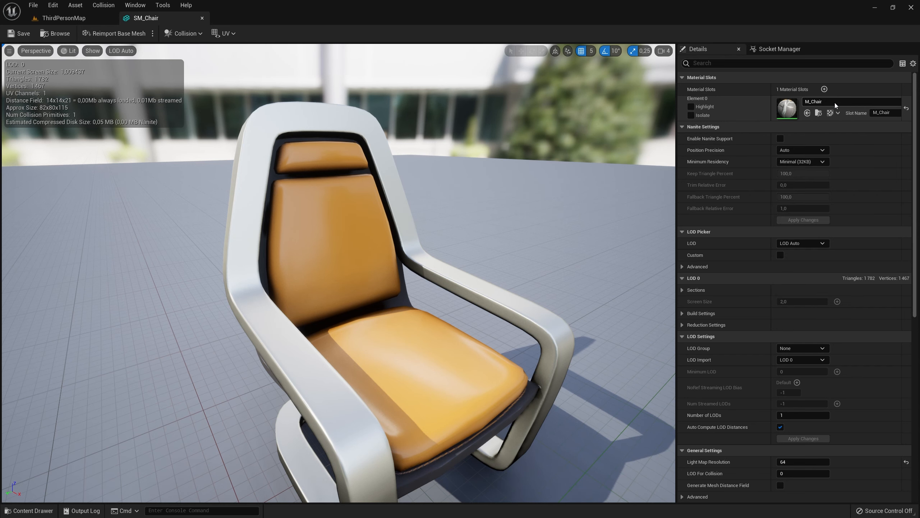
click(861, 104)
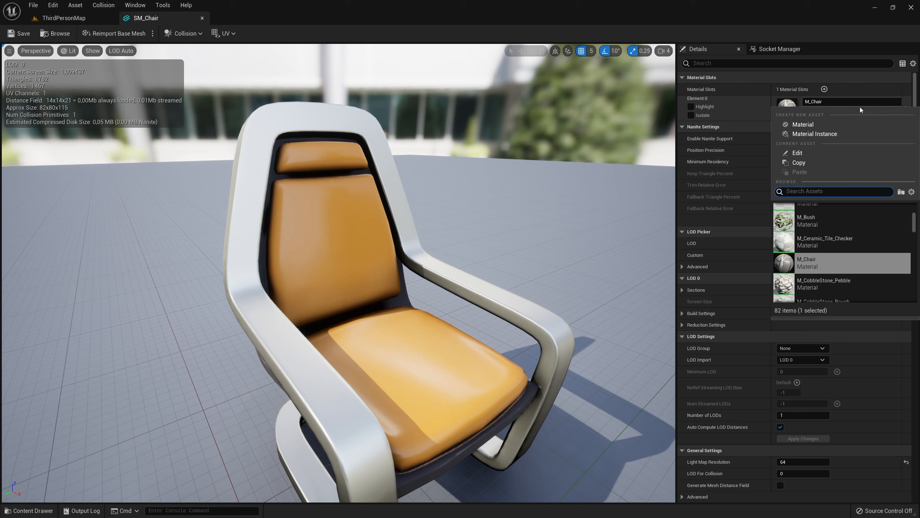
click(831, 279)
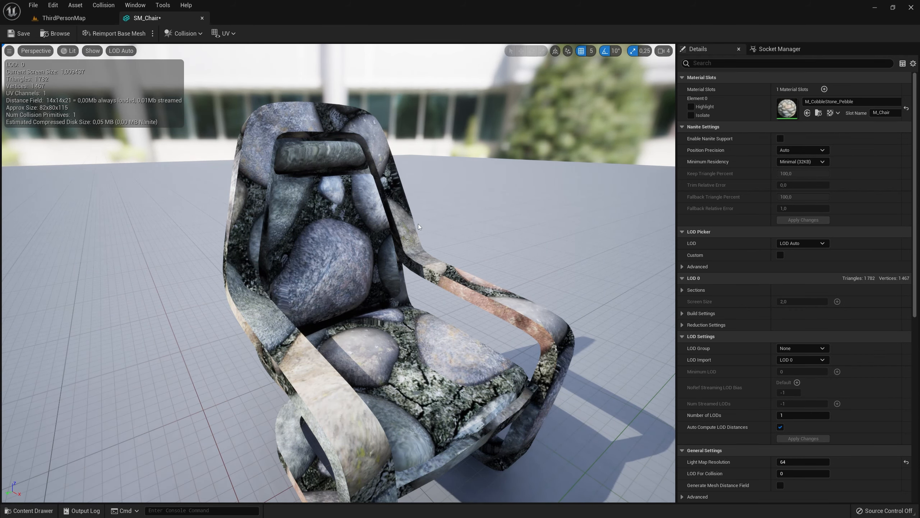
alt+drag(418, 224, 376, 222)
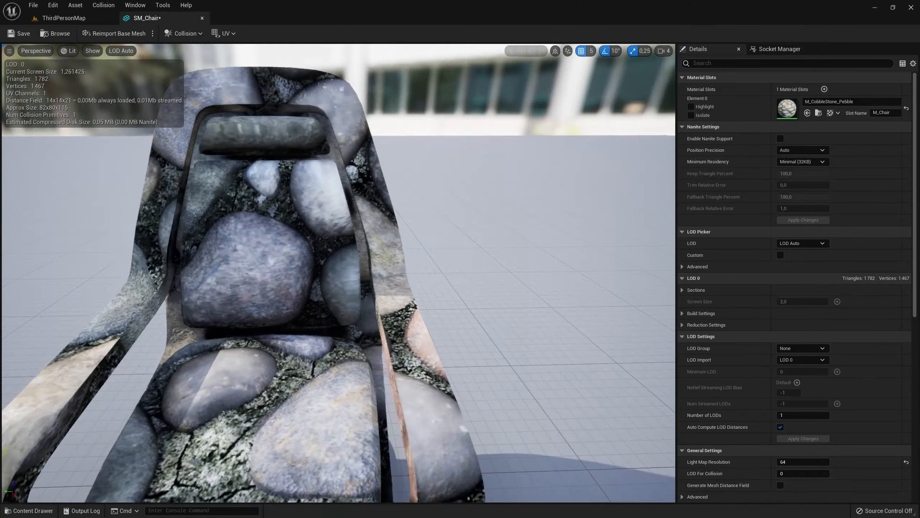
alt+drag(360, 388, 431, 377)
scroll(360, 387, down, 4)
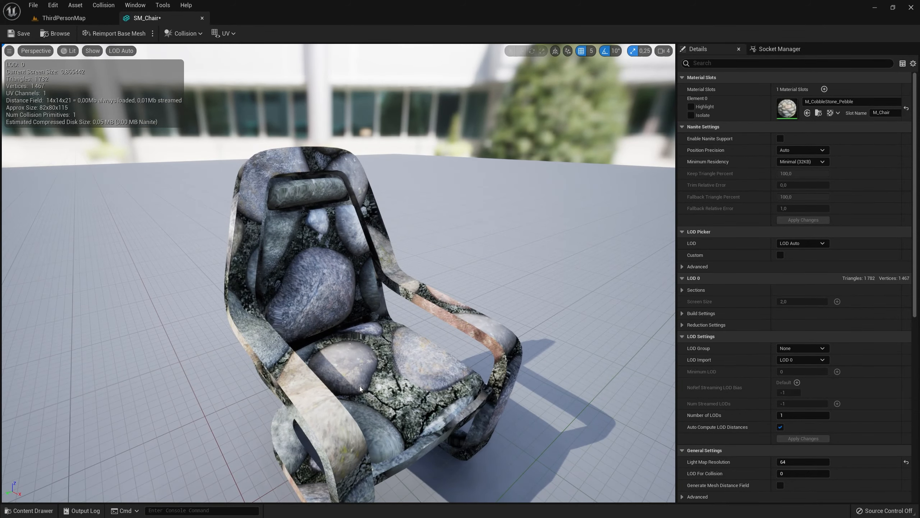
- Reassign M_Chair to the chair mesh's Element 0 material slot
click(825, 101)
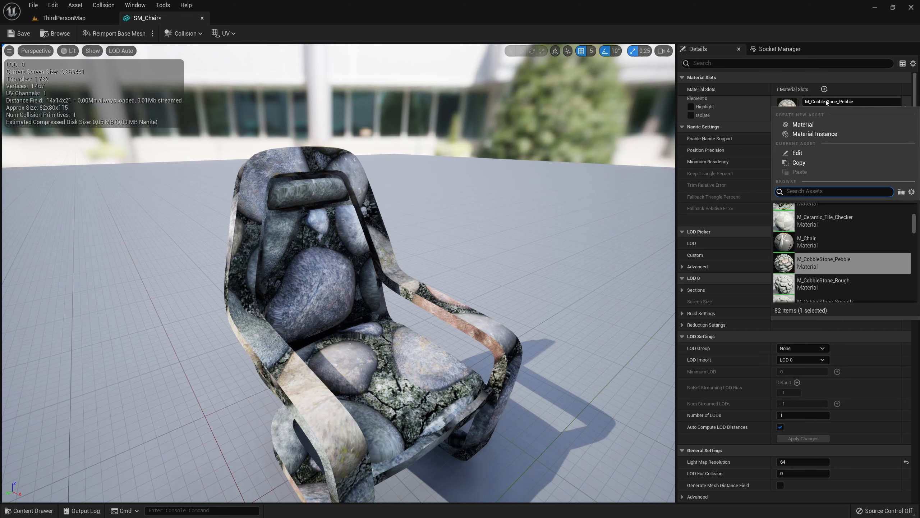
click(833, 243)
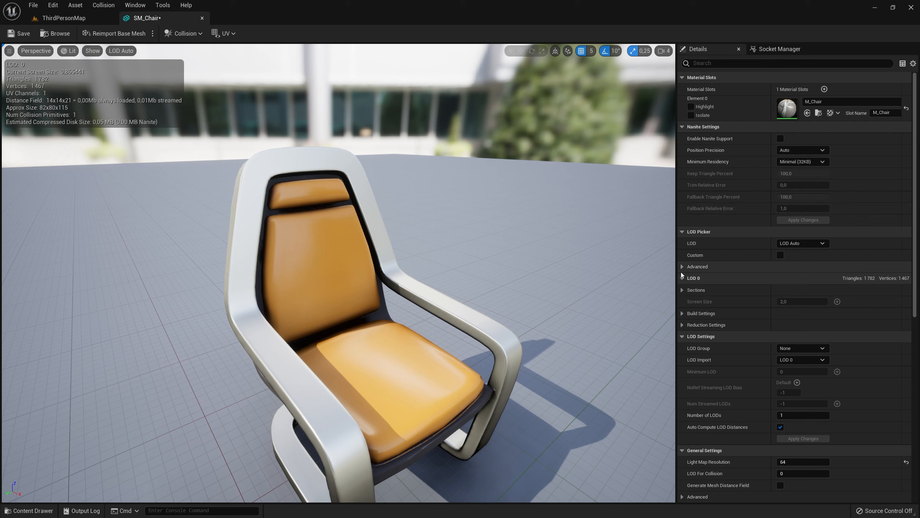
- Collapse and re-expand the LOD Picker, LOD 0 and LOD Settings sections, and view the chair from farther away
click(682, 232)
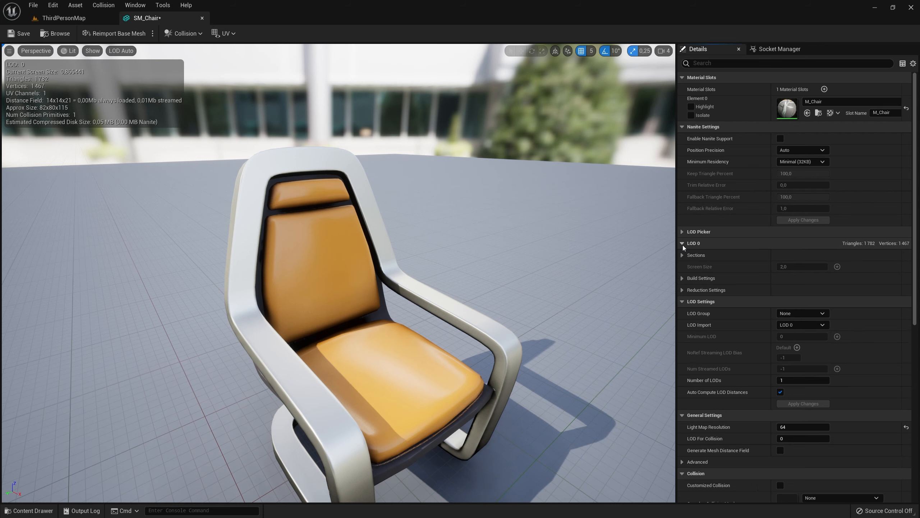
click(683, 244)
click(683, 256)
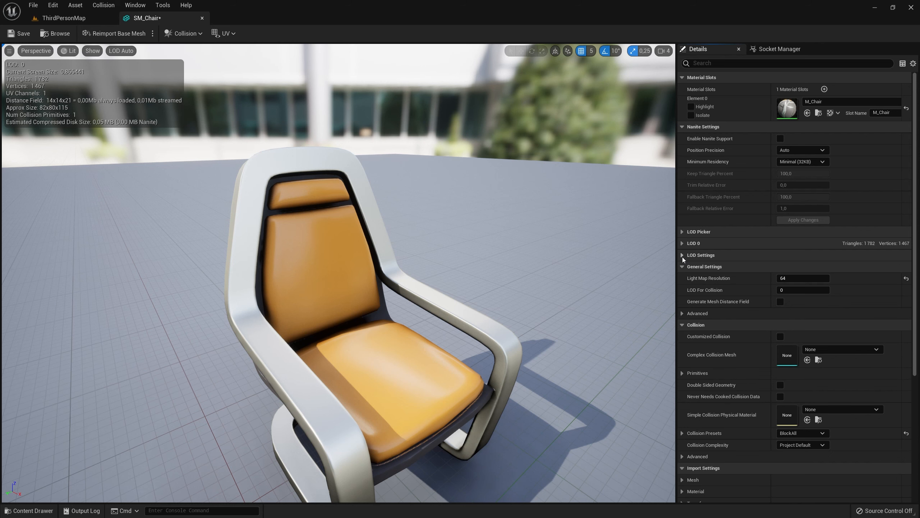
click(683, 256)
click(682, 243)
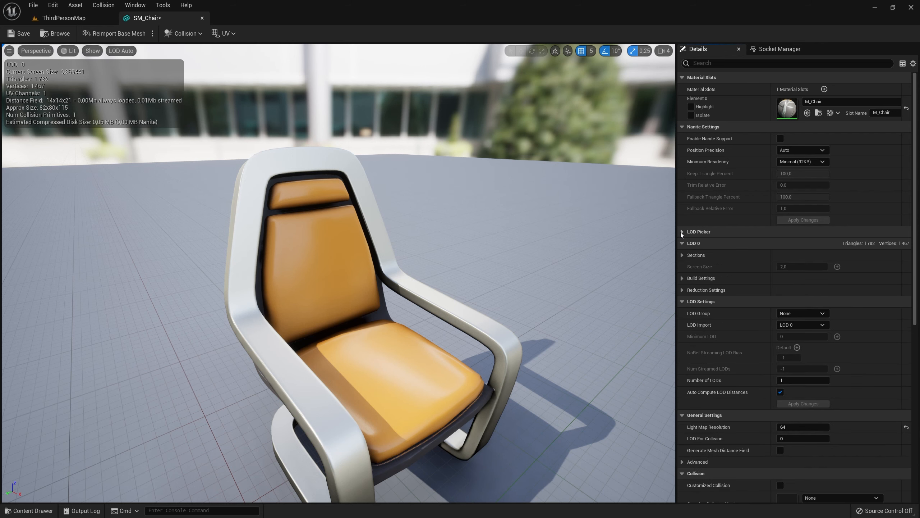
click(681, 231)
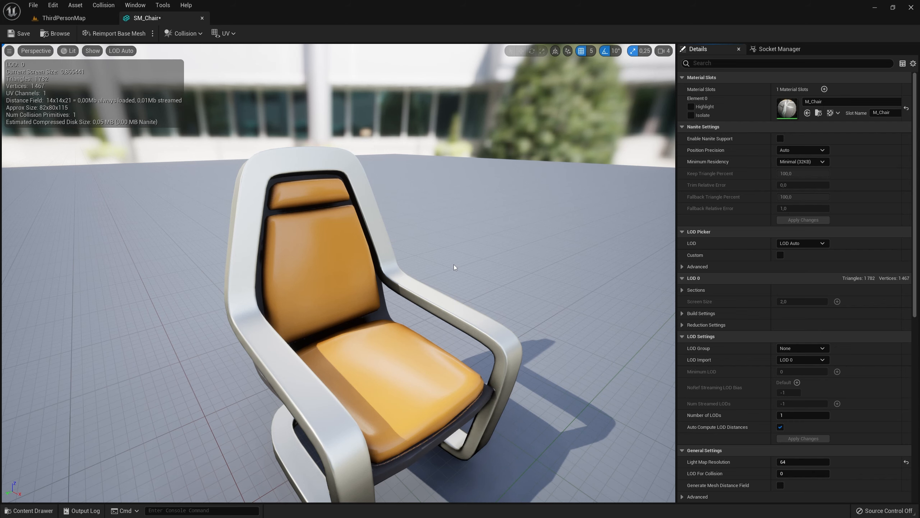
drag(455, 268, 451, 398)
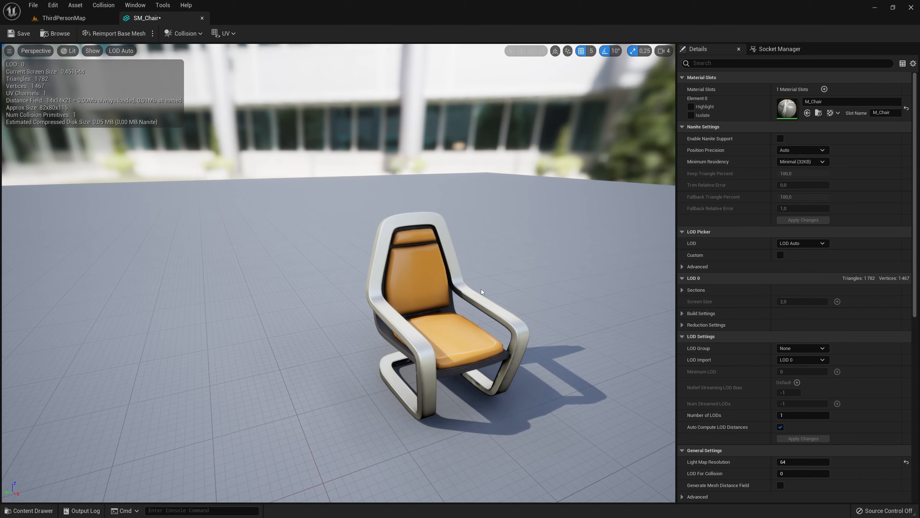
- Return to the ThirdPersonMap level, open Quixel Bridge, dock it beside the level viewport and narrow it
click(81, 21)
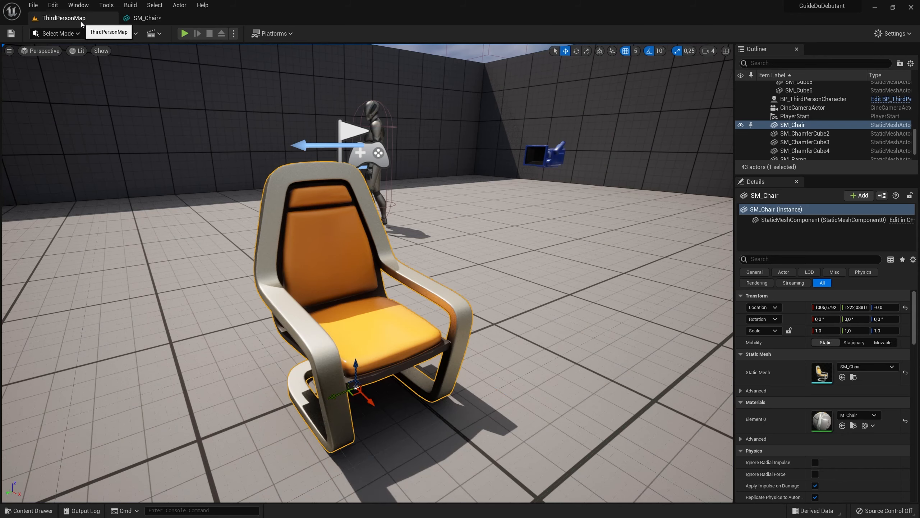
click(108, 37)
click(129, 66)
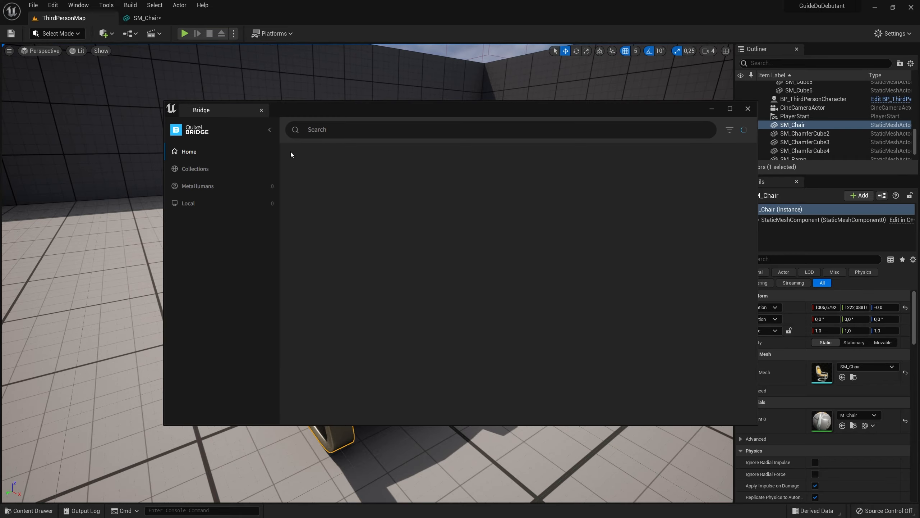
drag(220, 110, 42, 98)
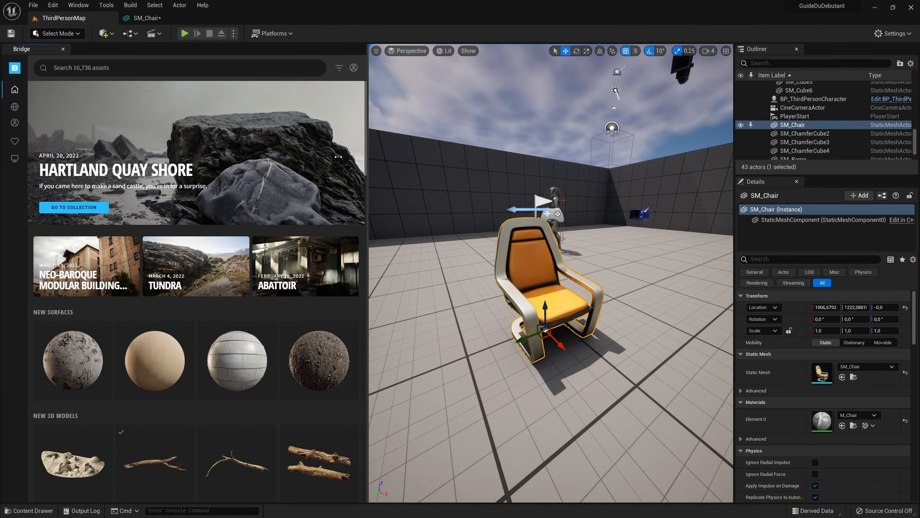
drag(338, 157, 288, 157)
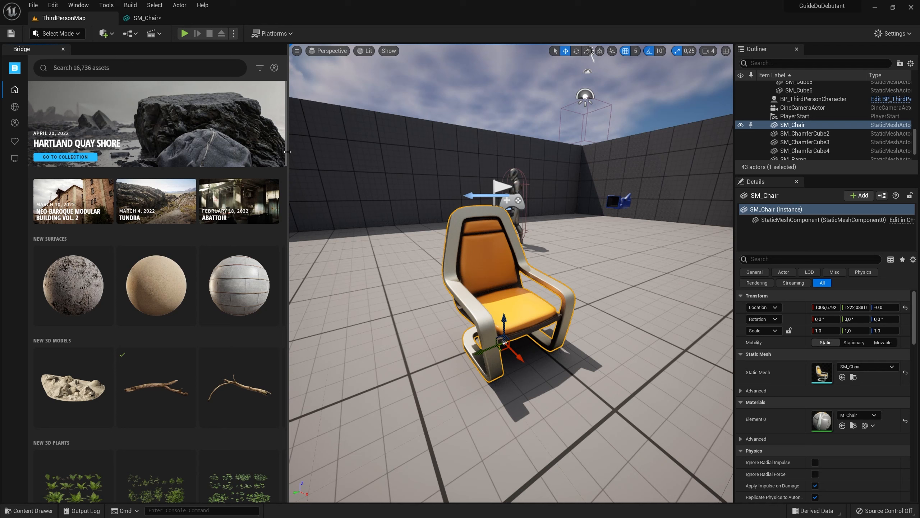
- View the Bridge account options and browse the home page through the asset types and latest assets
click(274, 68)
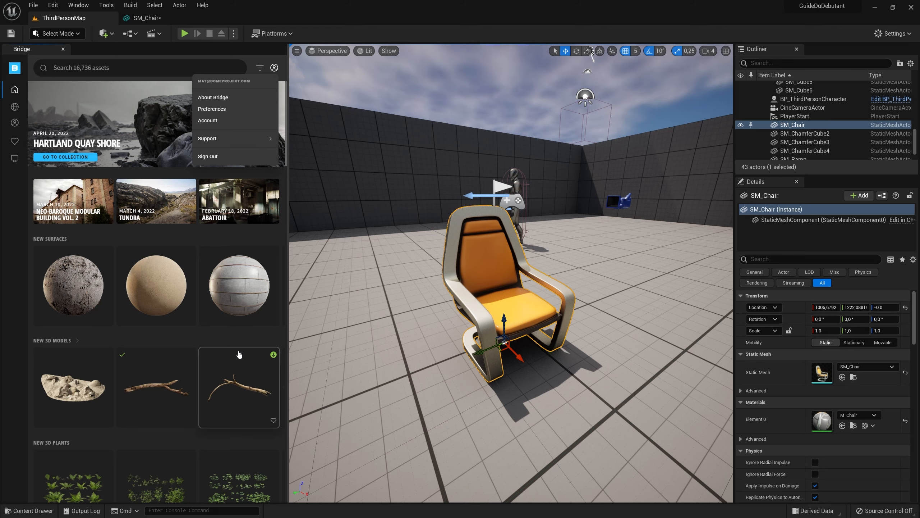
scroll(255, 339, down, 6)
scroll(242, 330, down, 2)
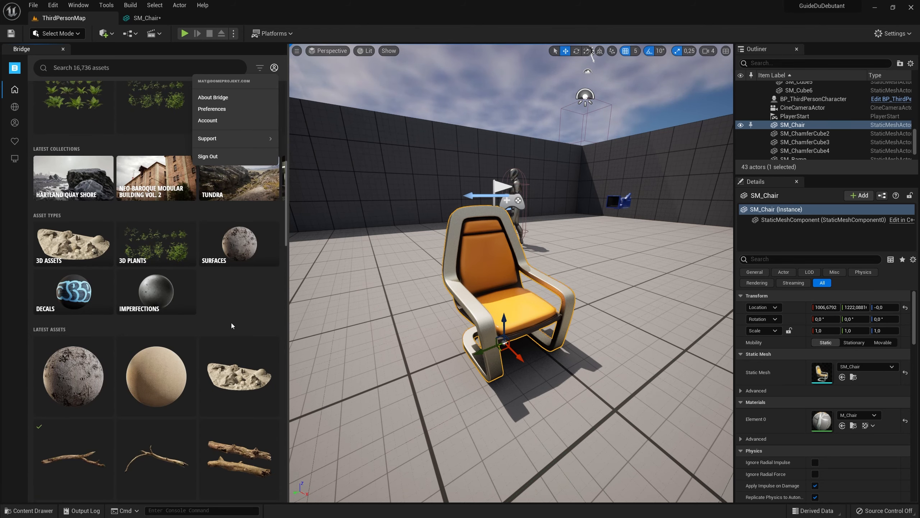
scroll(231, 323, down, 7)
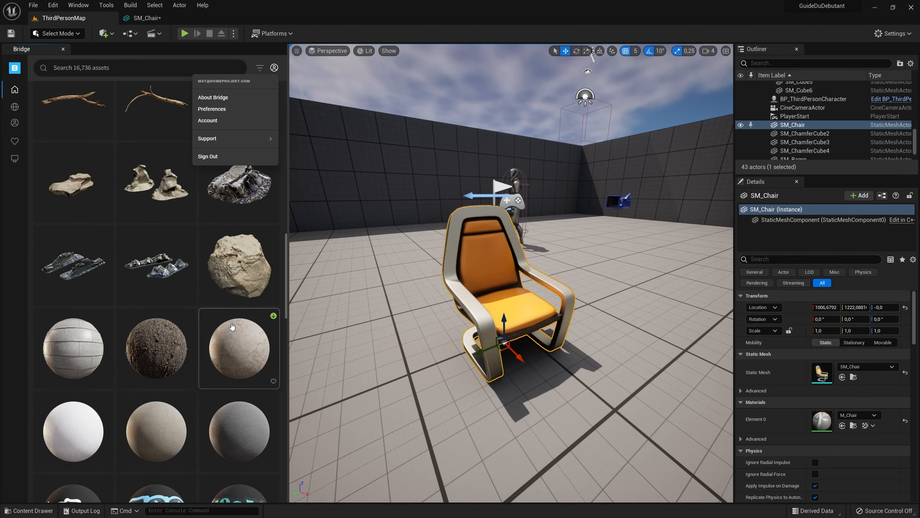
- View the Huge Beach Rock Formation details, then place a Huge Beach Rock Formation at about 945, 915, 0 and frame it
click(177, 282)
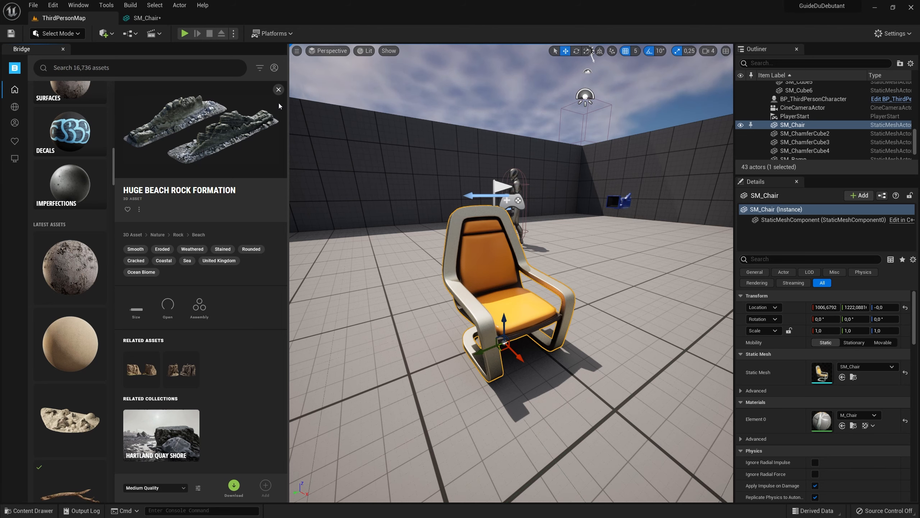
click(278, 89)
drag(71, 267, 630, 262)
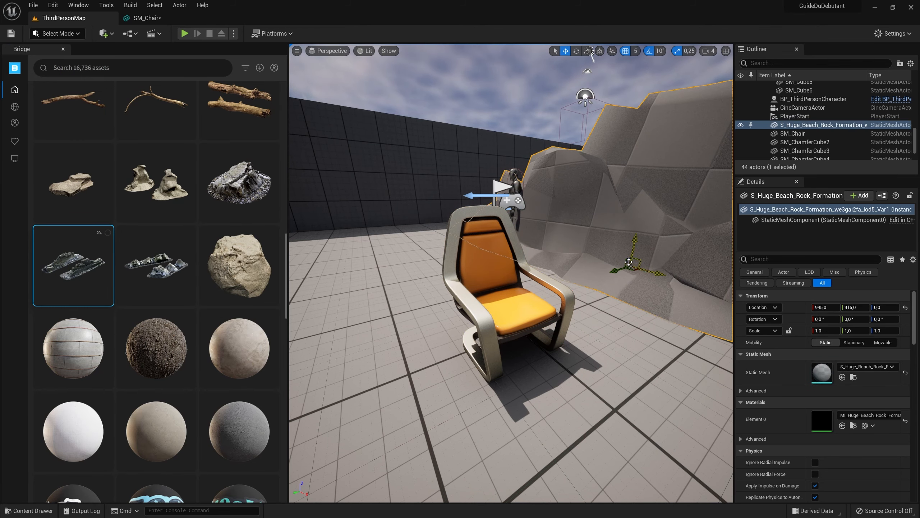
key(f)
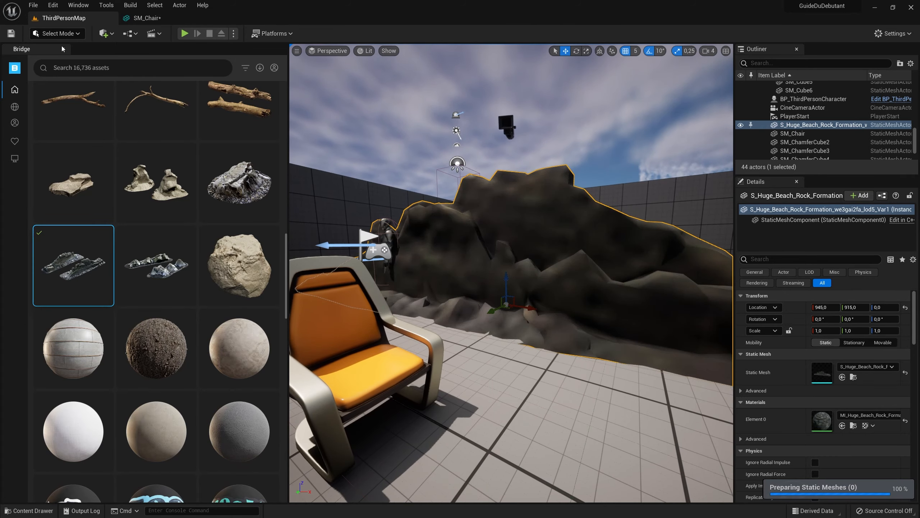
- Hide the Bridge panel and move the rock formation in the level along Y to 975
click(62, 49)
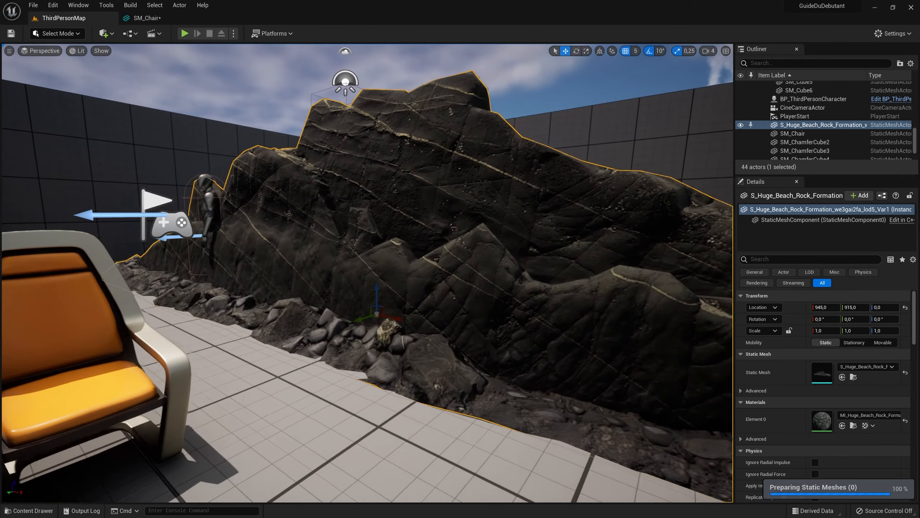
key(f)
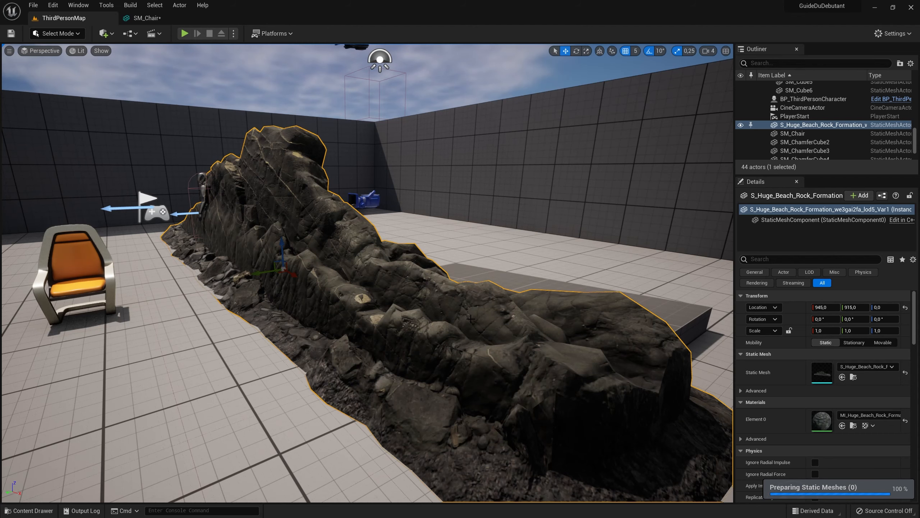
right_drag(471, 319, 415, 178)
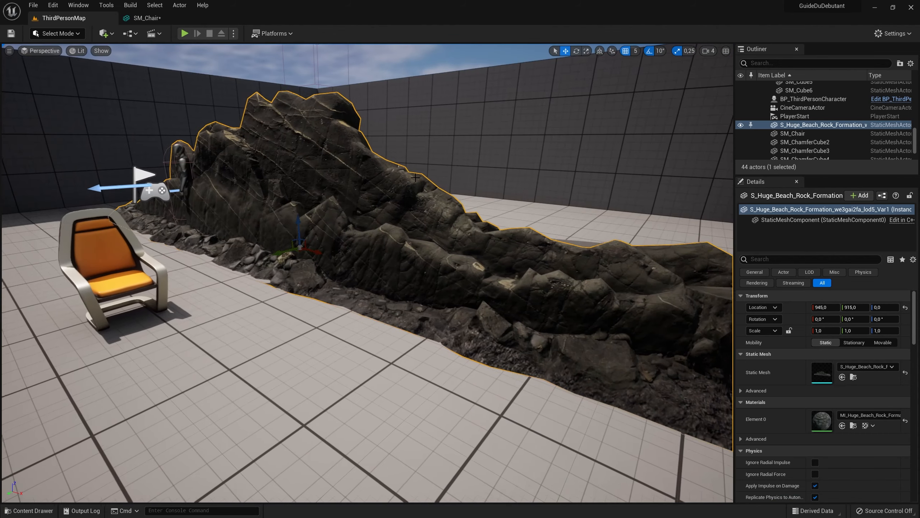
drag(287, 249, 257, 258)
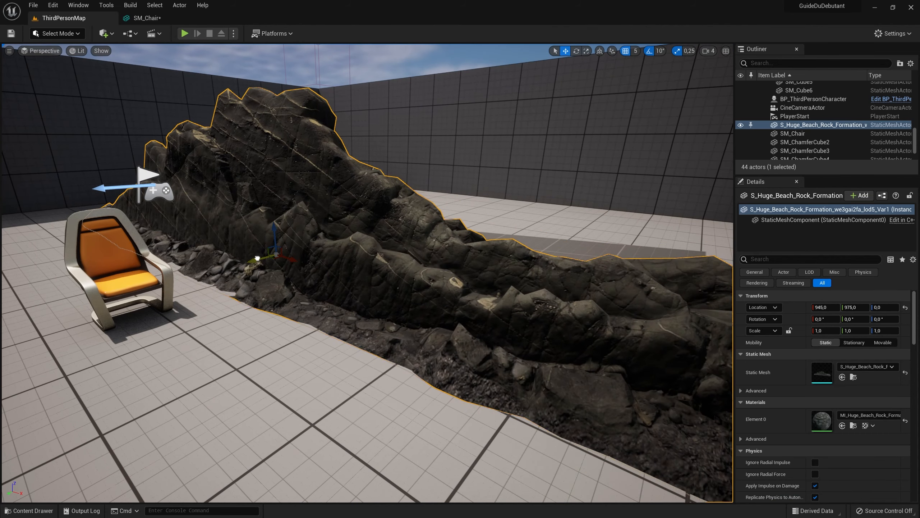
scroll(443, 255, up, 10)
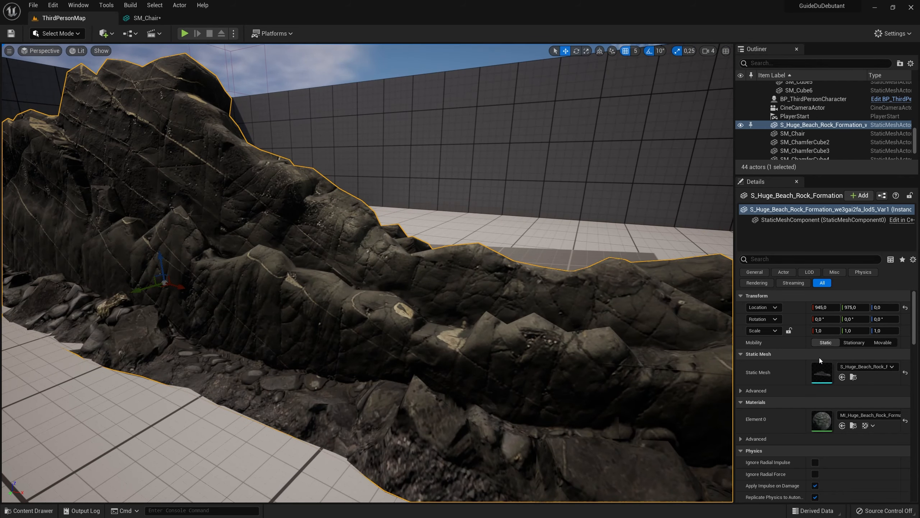
- Open the rock formation's static mesh for editing and force its preview to LOD 0
double_click(822, 370)
click(121, 51)
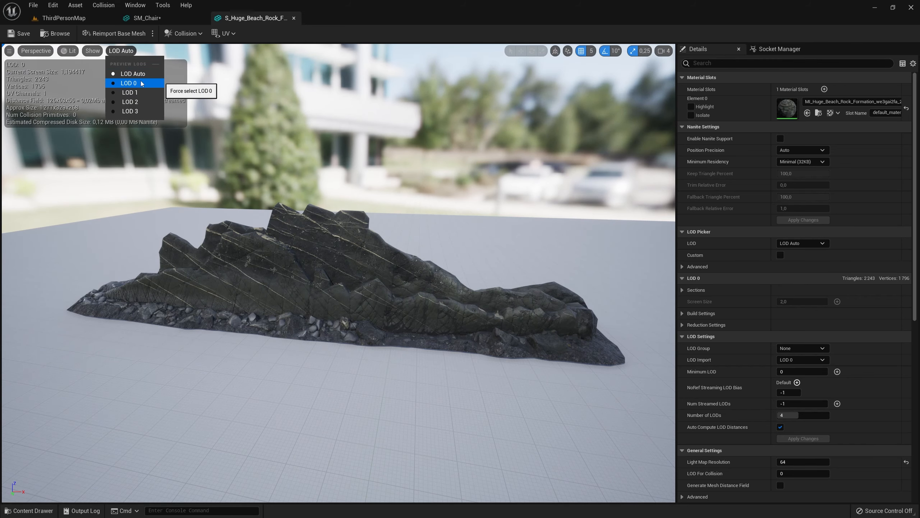
drag(455, 248, 514, 248)
mouse_move(455, 232)
mouse_down()
mouse_move(315, 243)
mouse_move(455, 232)
mouse_up()
click(122, 51)
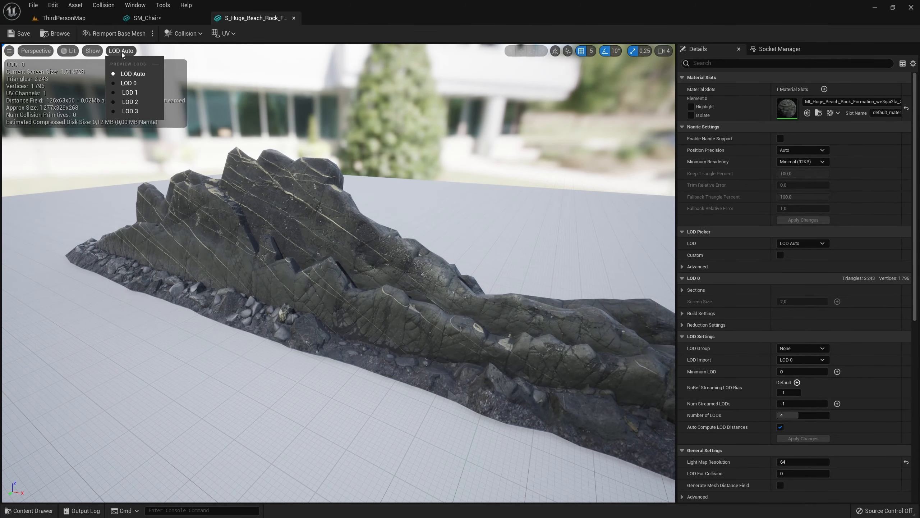
click(130, 85)
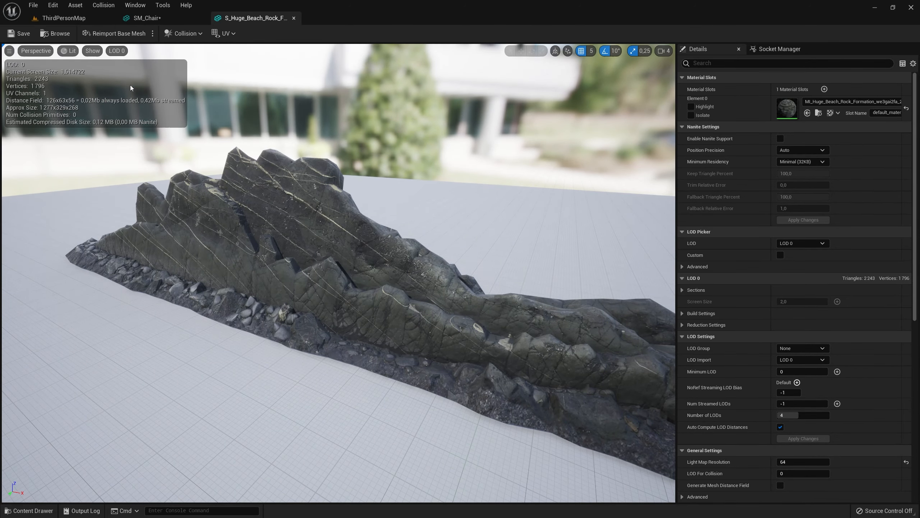
- Examine the rock mesh at LOD 0 from several sides, up close and from far away, along with its triangle statistics
drag(447, 231, 309, 279)
drag(354, 361, 337, 315)
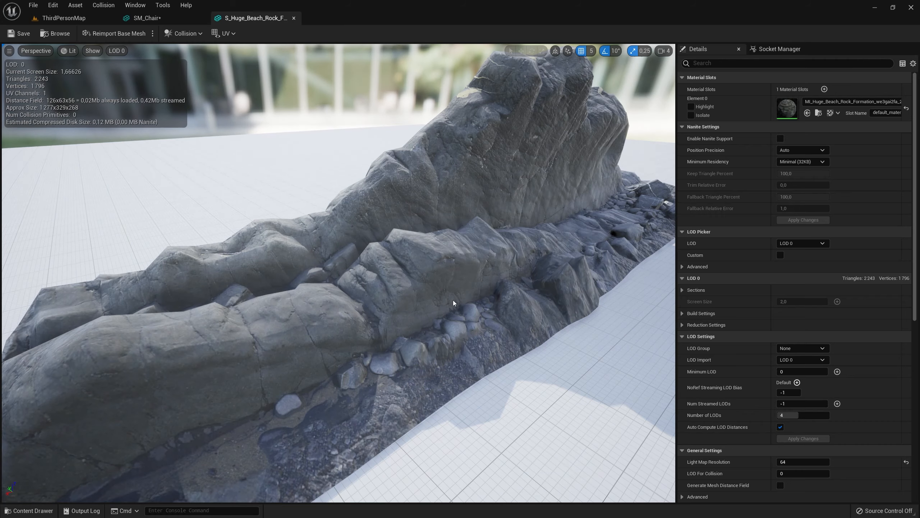
drag(453, 300, 23, 89)
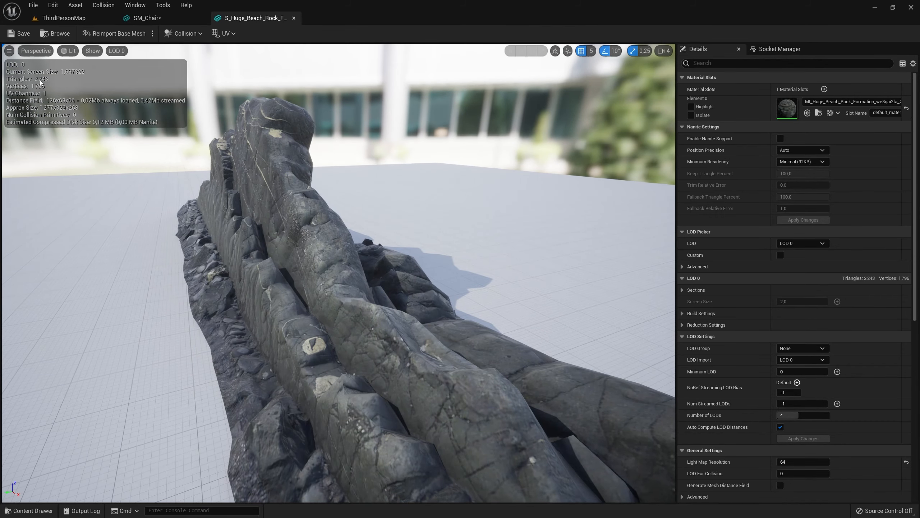
drag(44, 80, 398, 291)
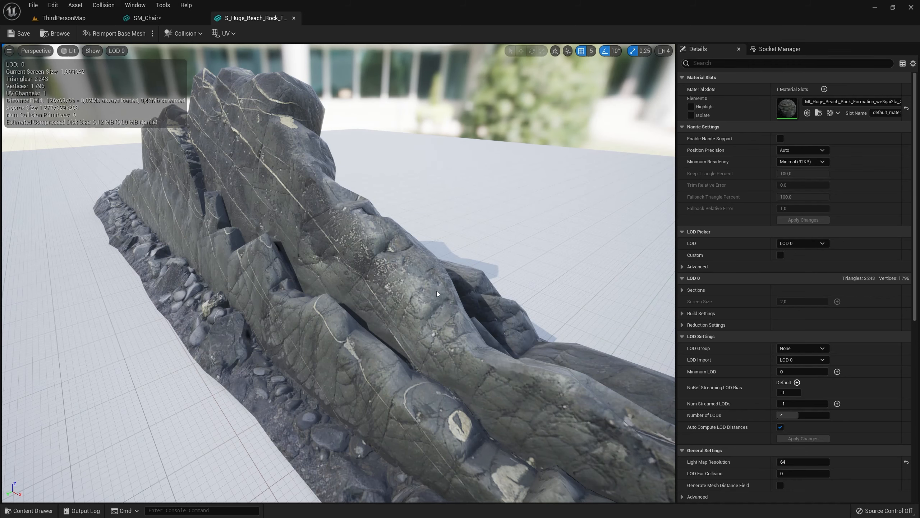
drag(436, 291, 407, 291)
right_drag(408, 291, 408, 160)
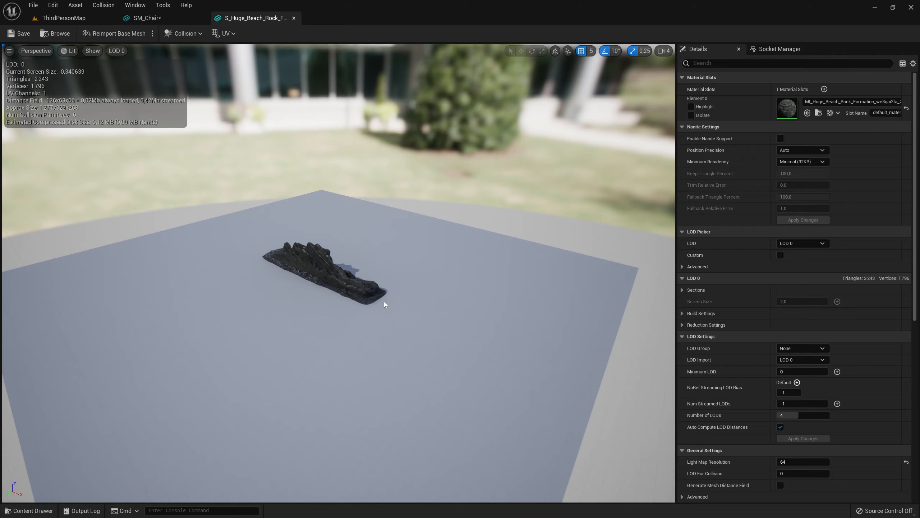
right_drag(427, 279, 319, 281)
key(w)
key(d)
right_drag(459, 278, 363, 277)
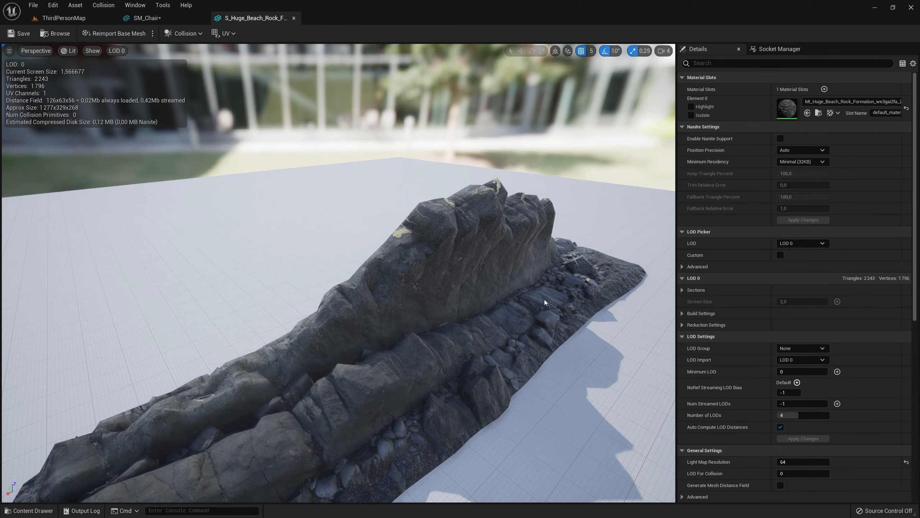
- Compare the rock mesh's LOD 3 and LOD 0 previews, leaving the preview on LOD 3
click(122, 51)
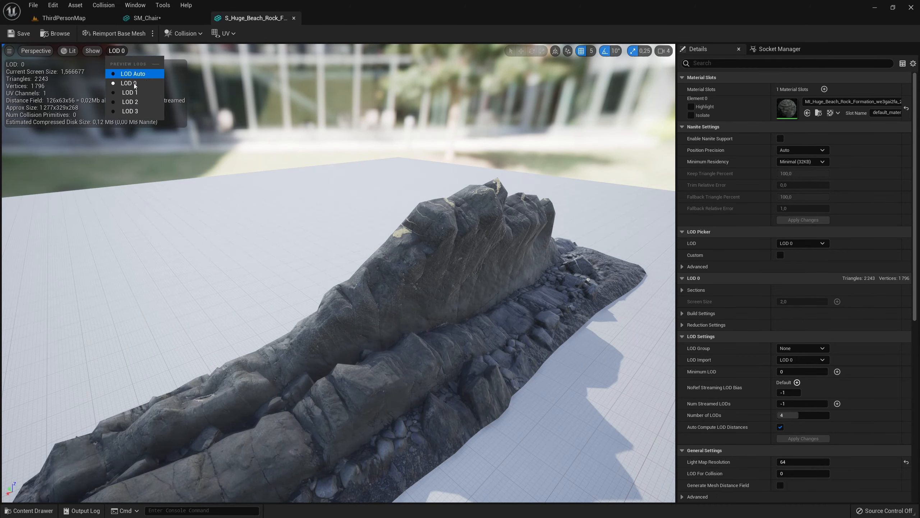
click(138, 111)
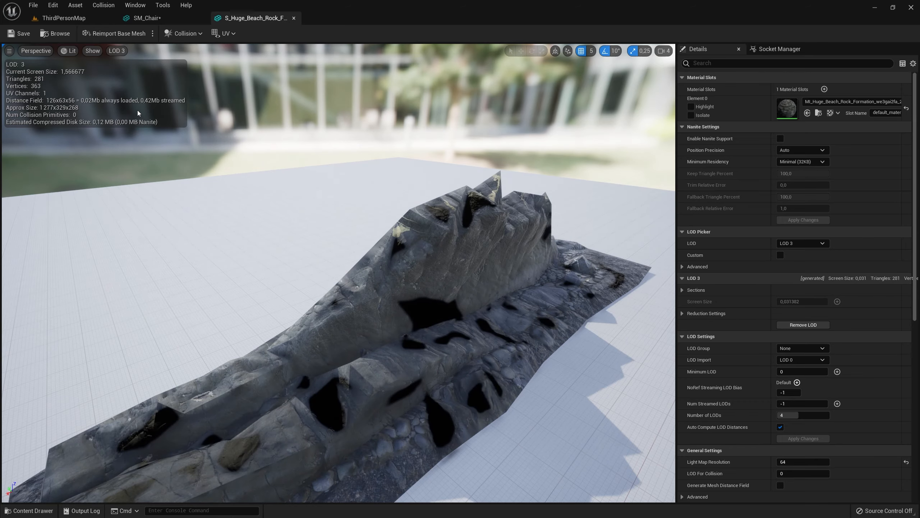
right_drag(433, 229, 352, 216)
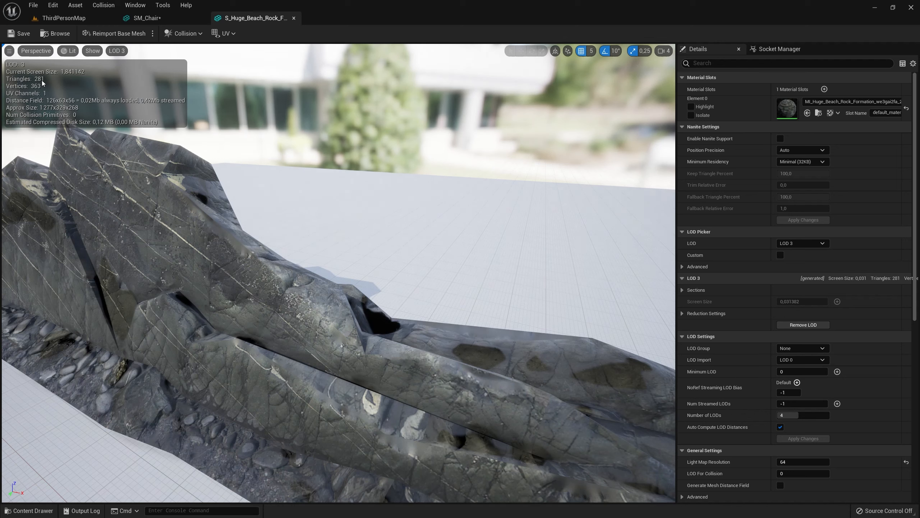
click(117, 51)
click(129, 82)
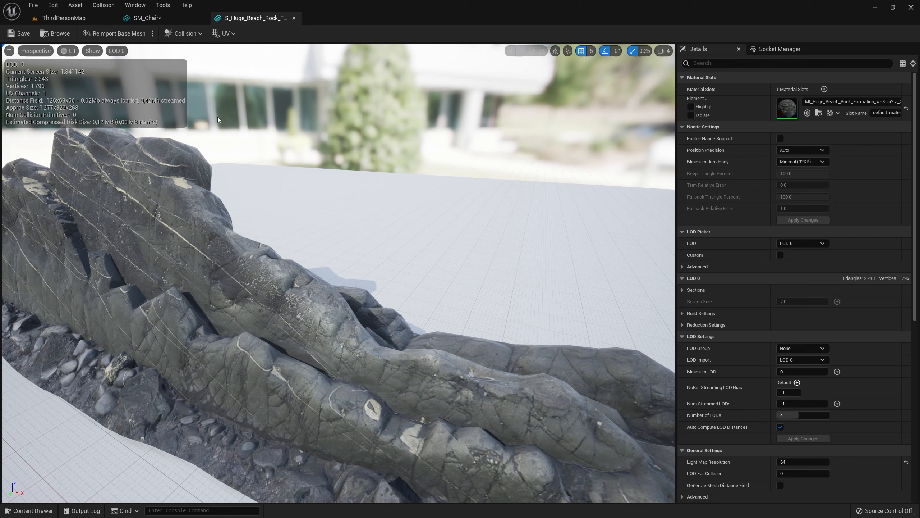
click(117, 50)
click(130, 111)
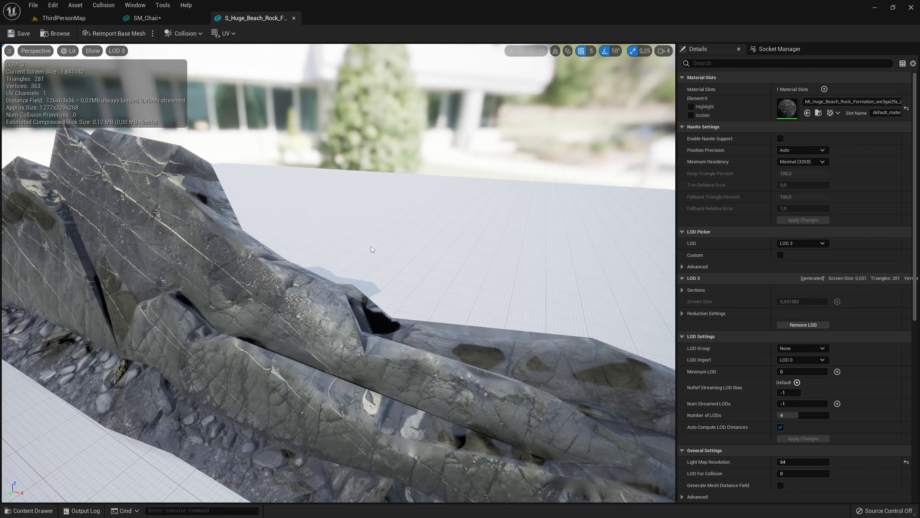
- View the LOD 3 version of the rock from far away and again from nearby
mouse_move(307, 253)
alt+mouse_down()
mouse_move(195, 253)
mouse_move(300, 261)
alt+mouse_up()
scroll(306, 253, down, 5)
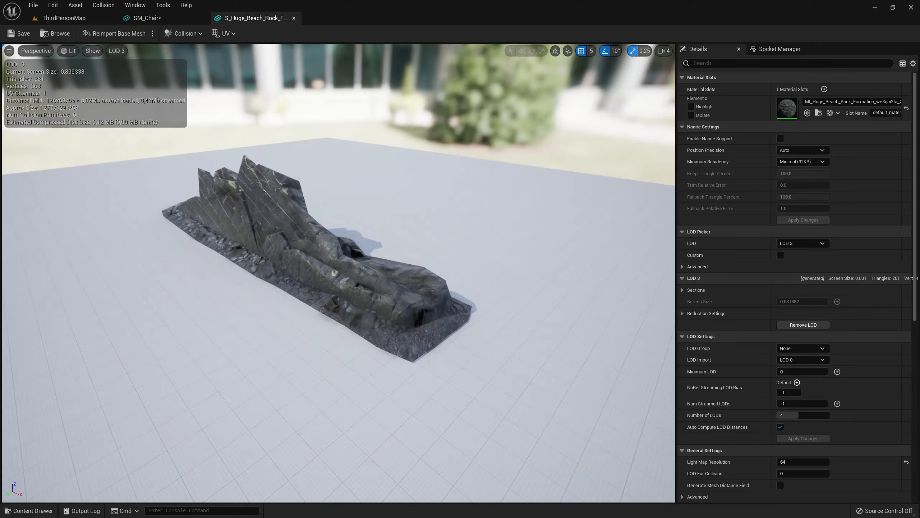
scroll(339, 272, down, 5)
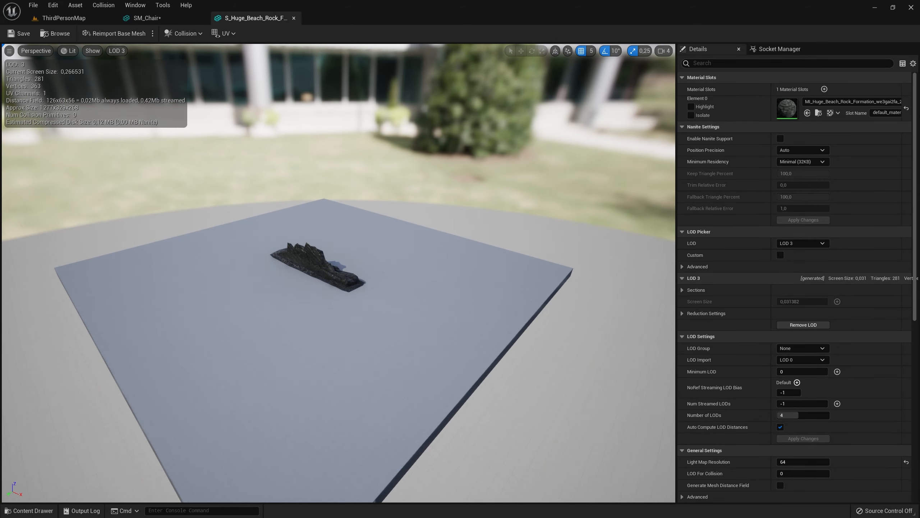
right_drag(421, 218, 508, 185)
key(w)
key(w)
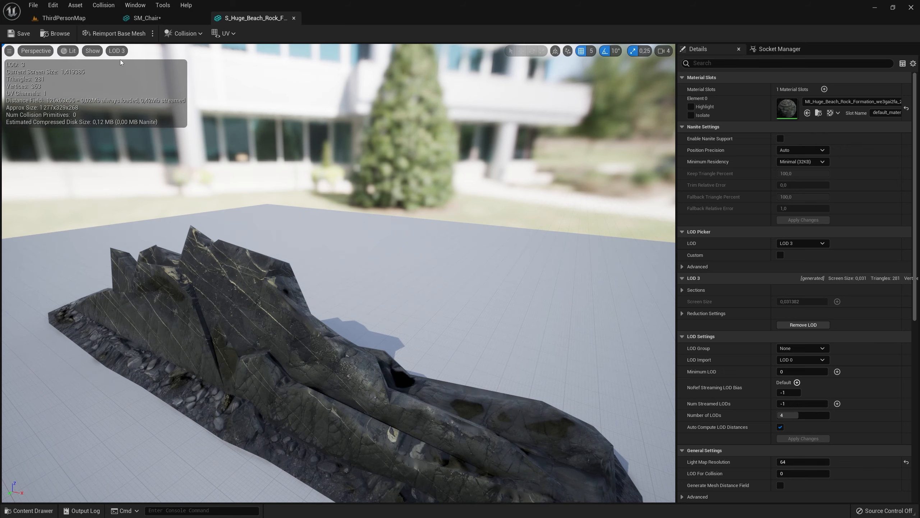
- Switch the rock preview back to LOD 0 and inspect its surface detail up close and from a distance
click(121, 53)
click(157, 82)
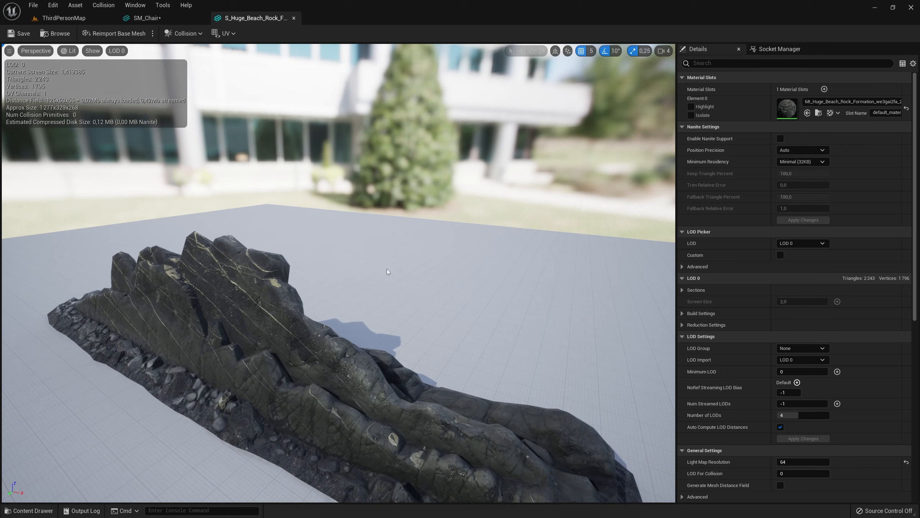
right_drag(487, 341, 385, 331)
key(w)
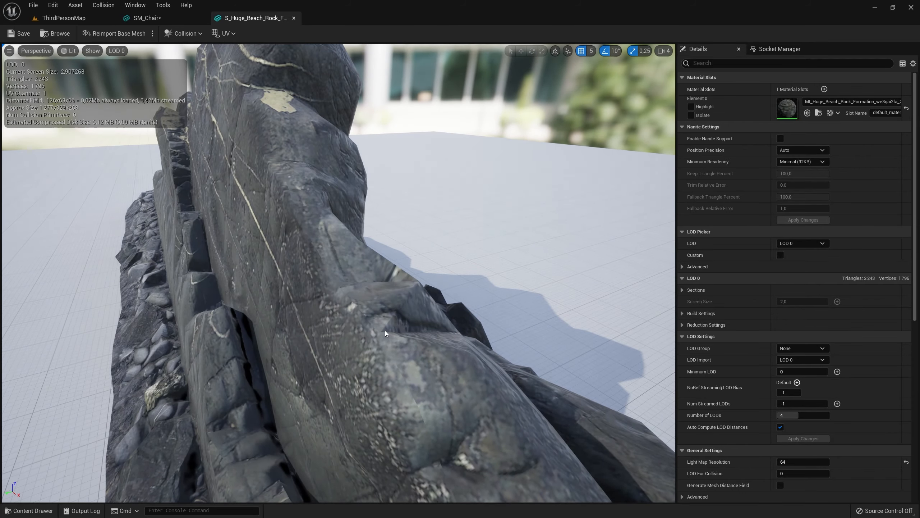
key(s)
right_drag(430, 323, 254, 319)
key(d)
key(d)
key(s)
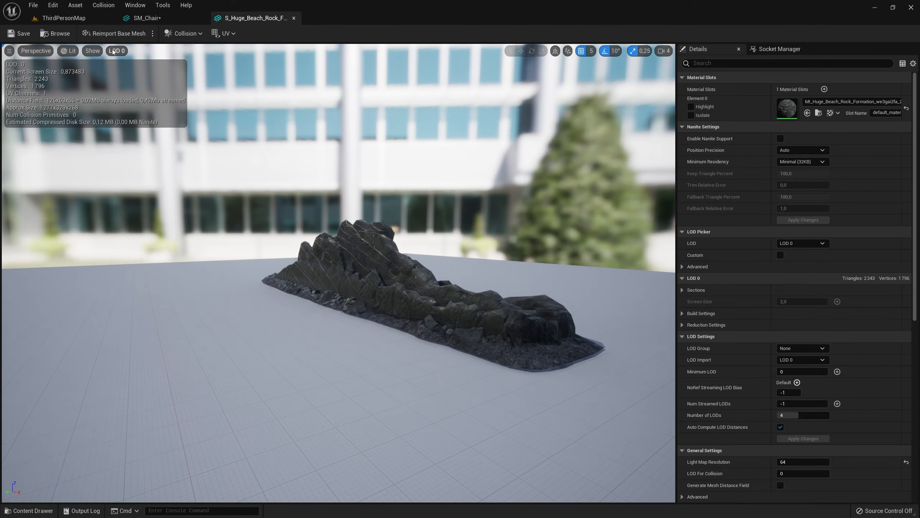
- Set the rock preview to LOD Auto and move far enough away to check the automatic LOD switching
click(114, 51)
click(133, 73)
key(w)
right_drag(455, 283, 406, 304)
key(d)
key(s)
key(s)
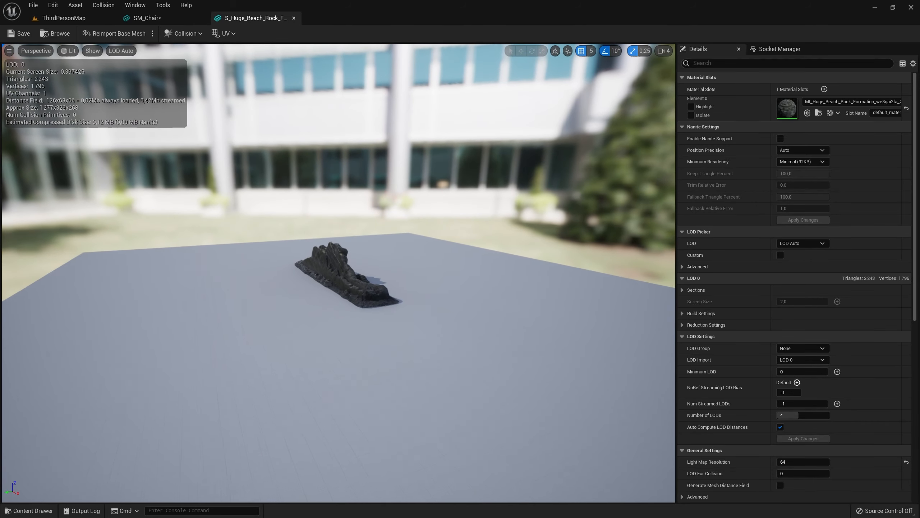
key(s)
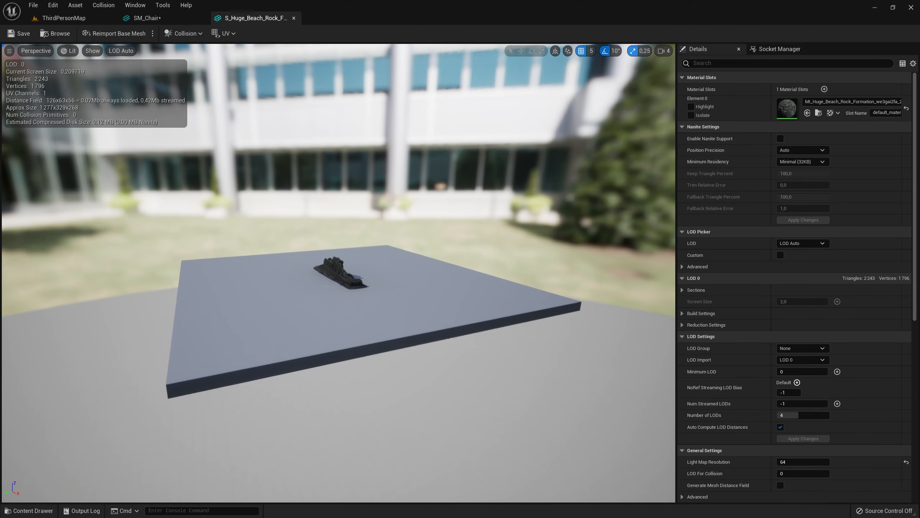
key(s)
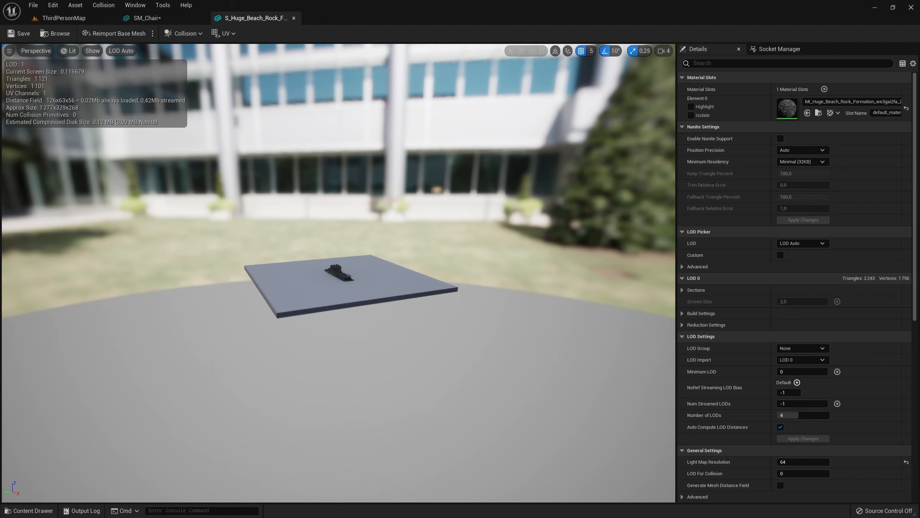
- Examine the rock again at close range with automatic LOD and close its mesh editor
key(w)
key(w)
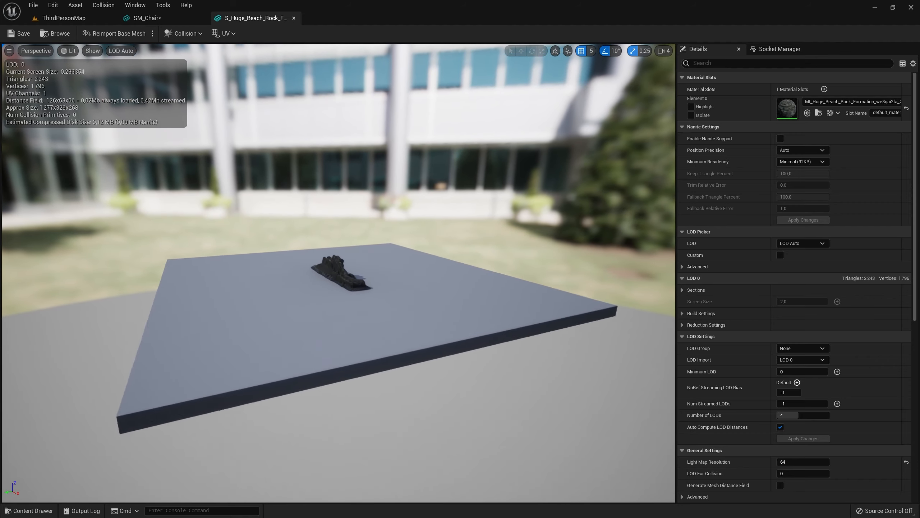
key(w)
right_drag(455, 284, 301, 284)
key(d)
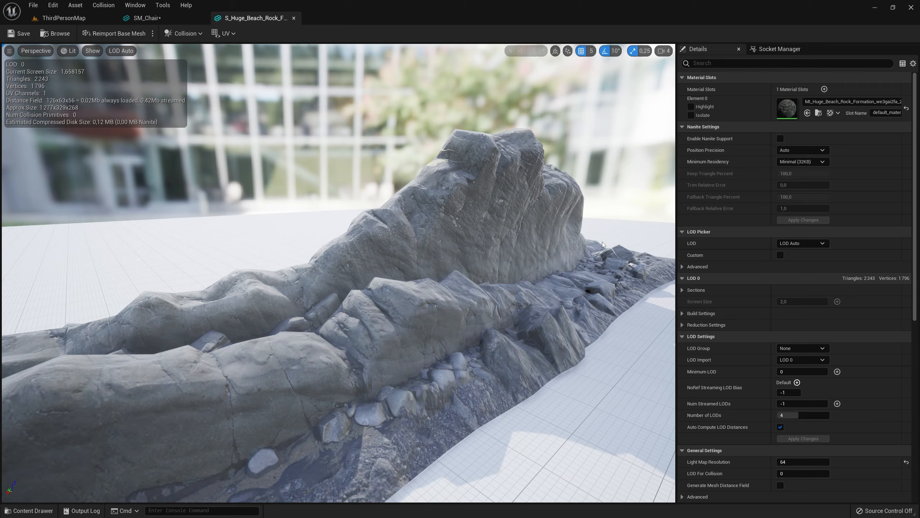
mouse_move(479, 228)
right_down()
mouse_move(515, 235)
mouse_move(482, 250)
mouse_move(478, 228)
right_up()
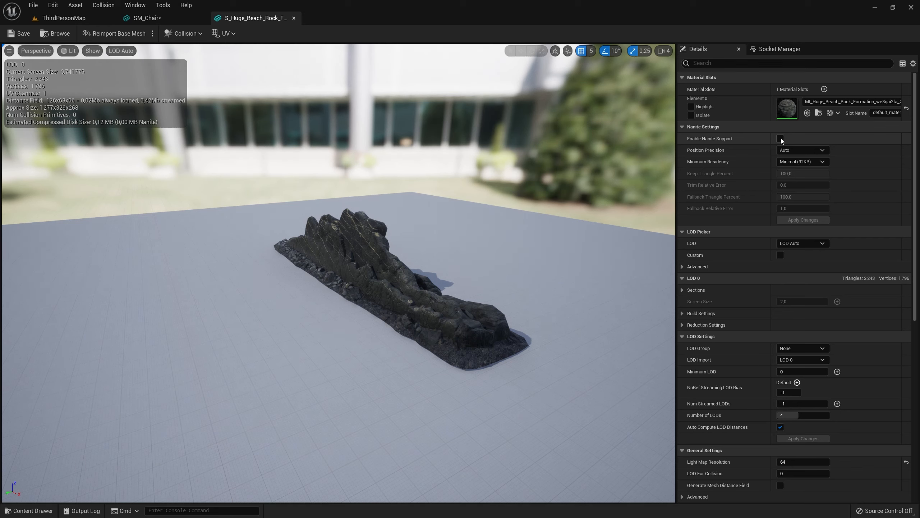
click(294, 18)
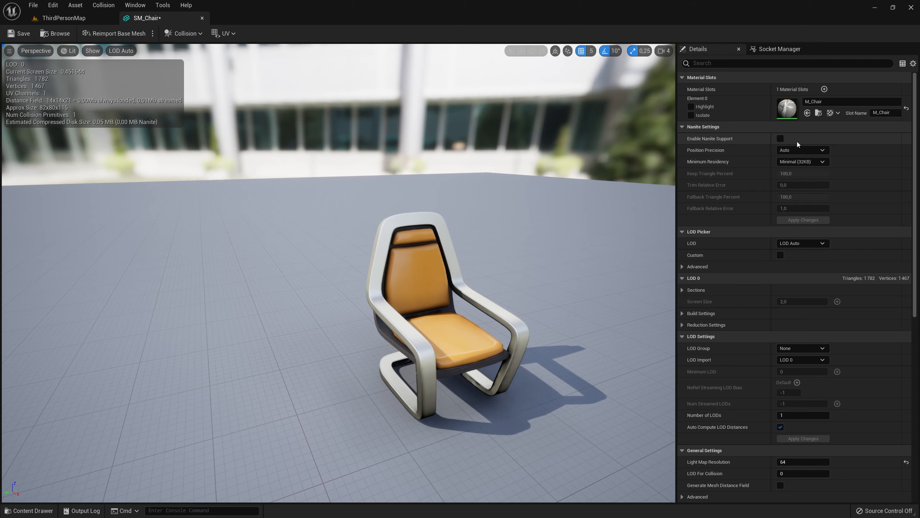
- Enable and apply Nanite support on the SM_Chair mesh, and return to the rock formation in the level
click(780, 139)
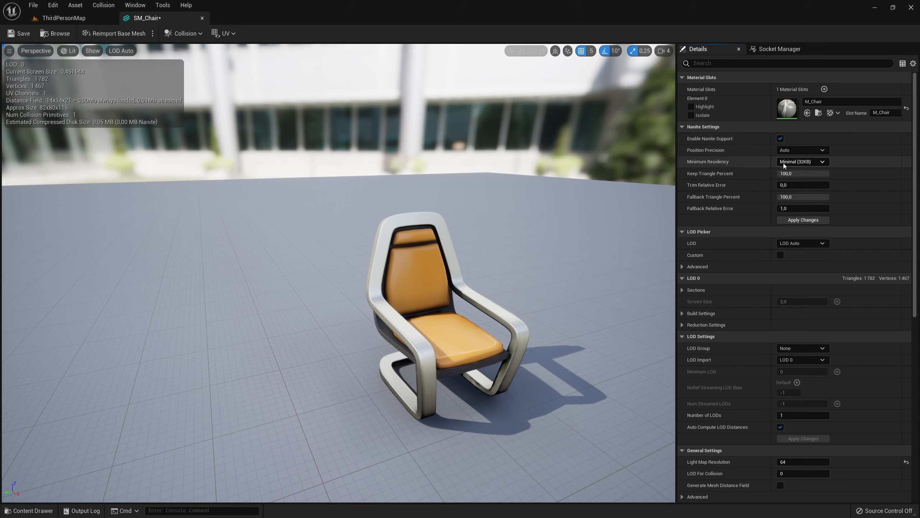
click(799, 221)
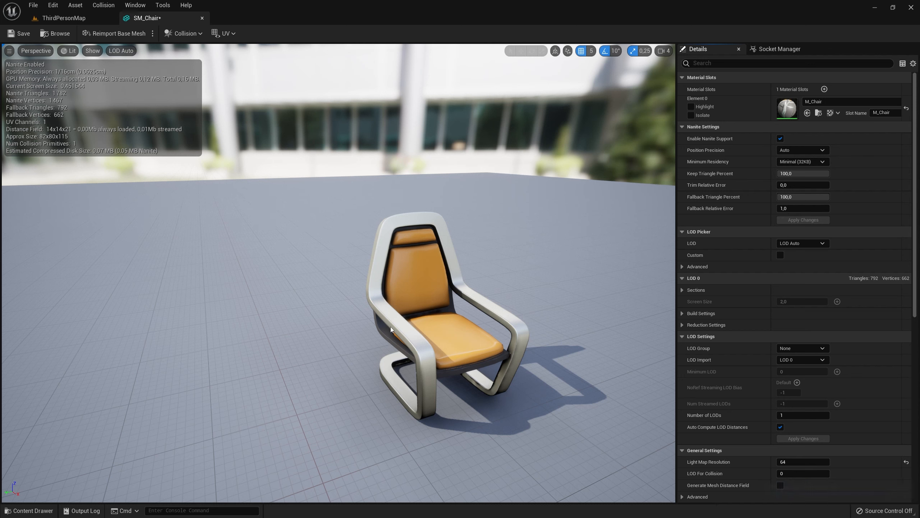
drag(465, 299, 299, 127)
right_drag(513, 269, 293, 56)
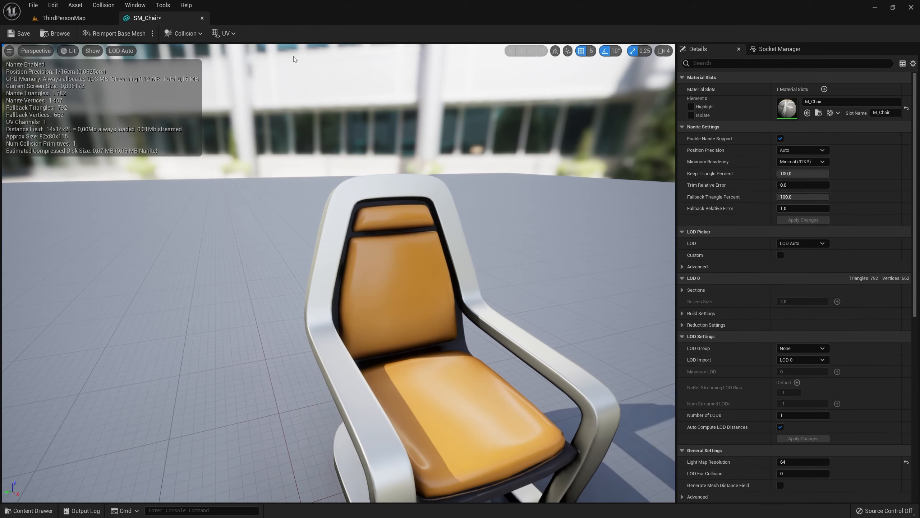
click(202, 18)
key(f)
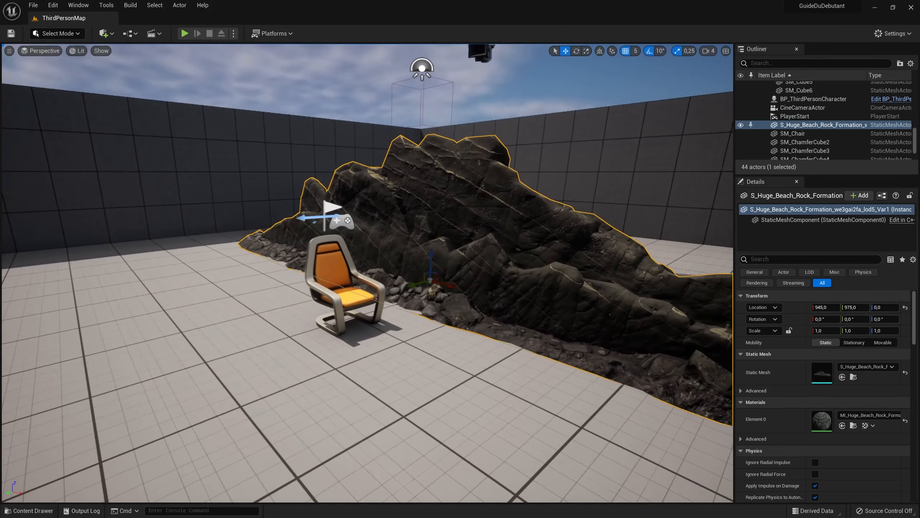
- Show the level in the Nanite Triangles visualization and inspect the chair's triangles at close range
click(73, 54)
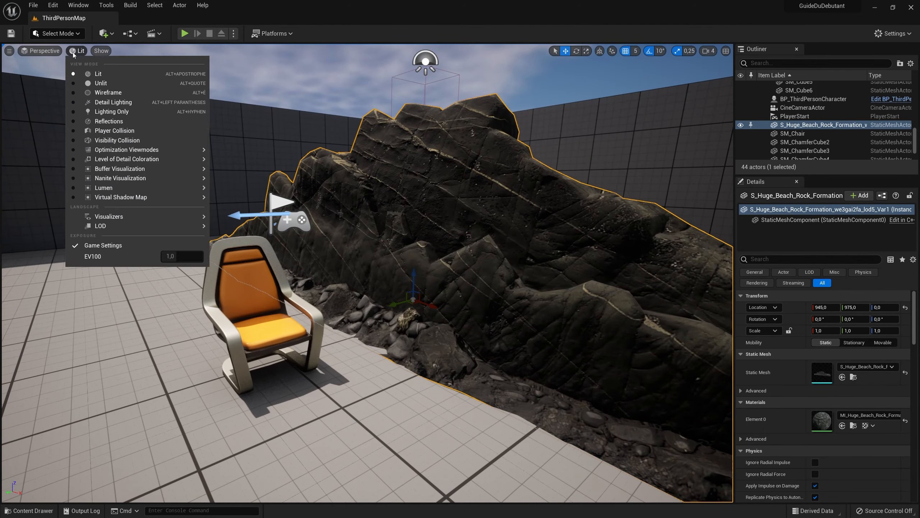
mouse_move(150, 180)
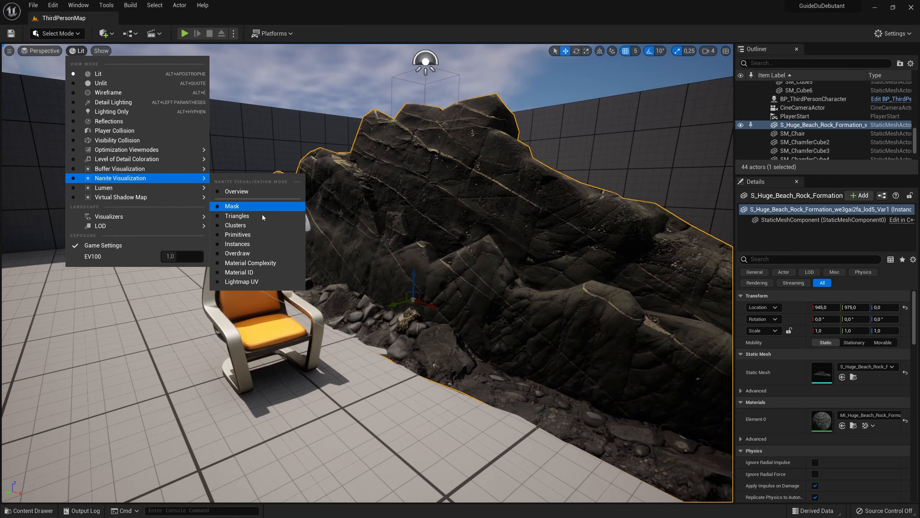
click(249, 215)
key(w)
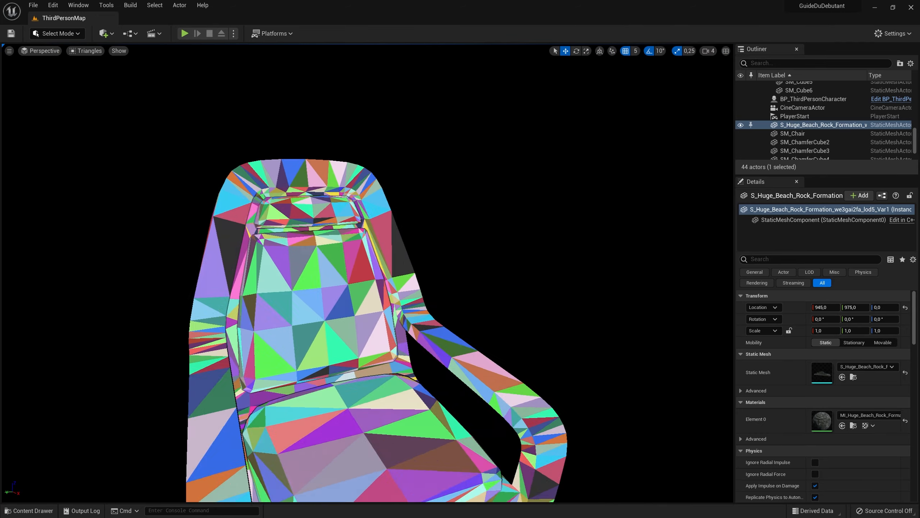
key(s)
key(s)
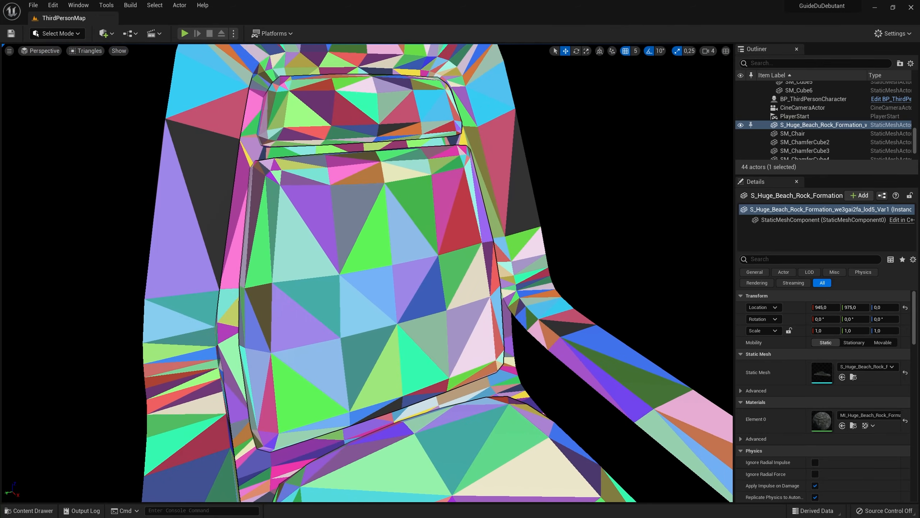
- Compare the chair's Nanite triangle density up close, at medium range and from far away
key(w)
key(s)
key(s)
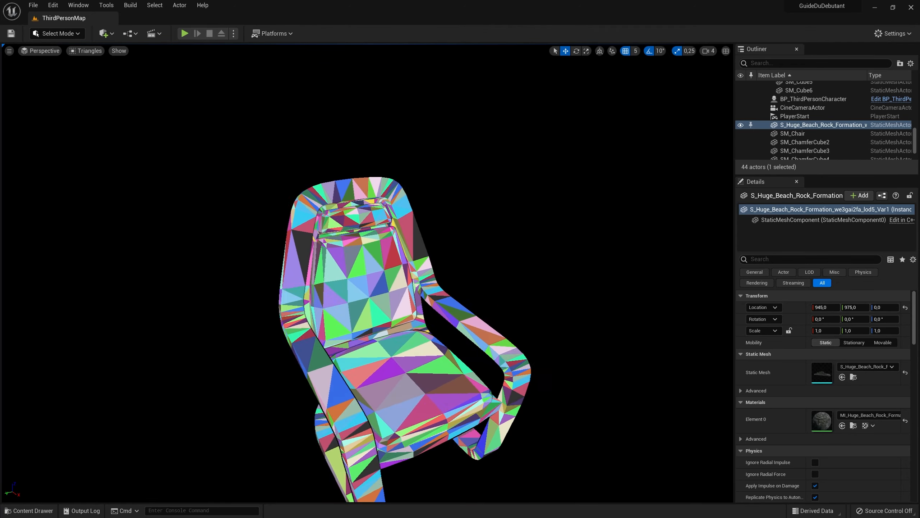
key(s)
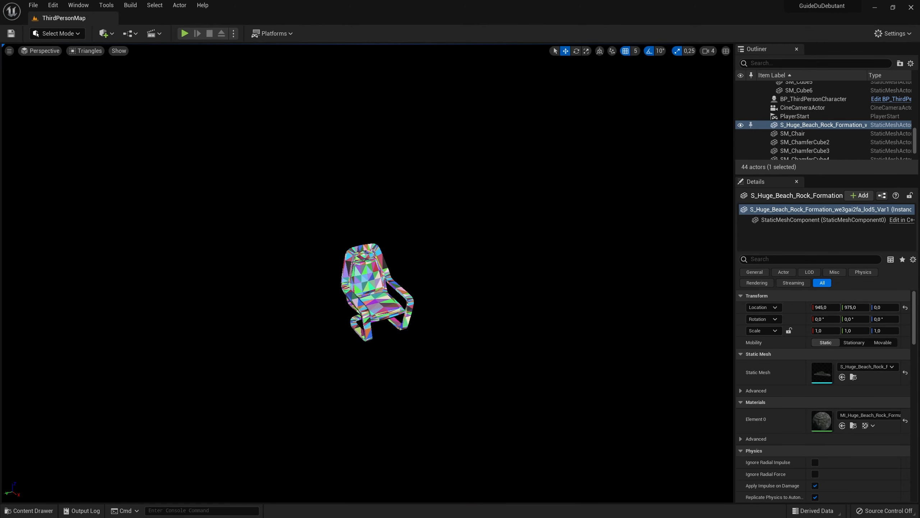
key(s)
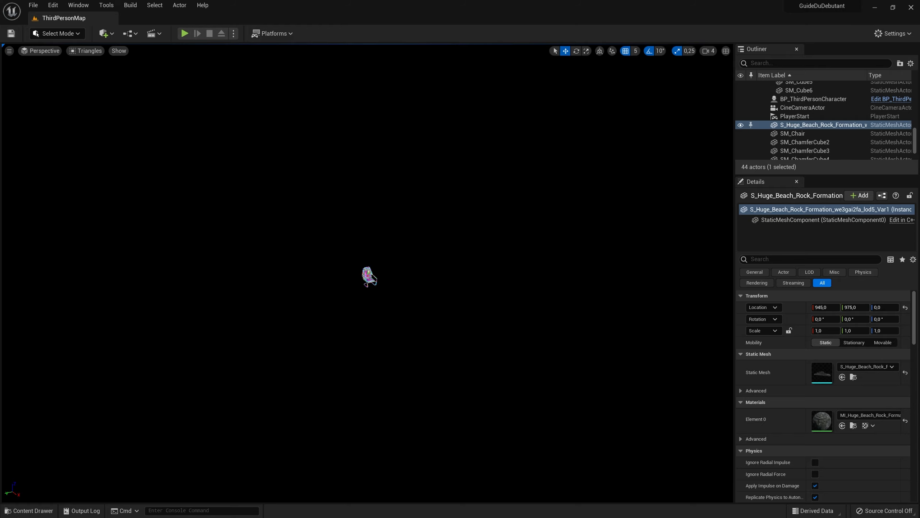
key(w)
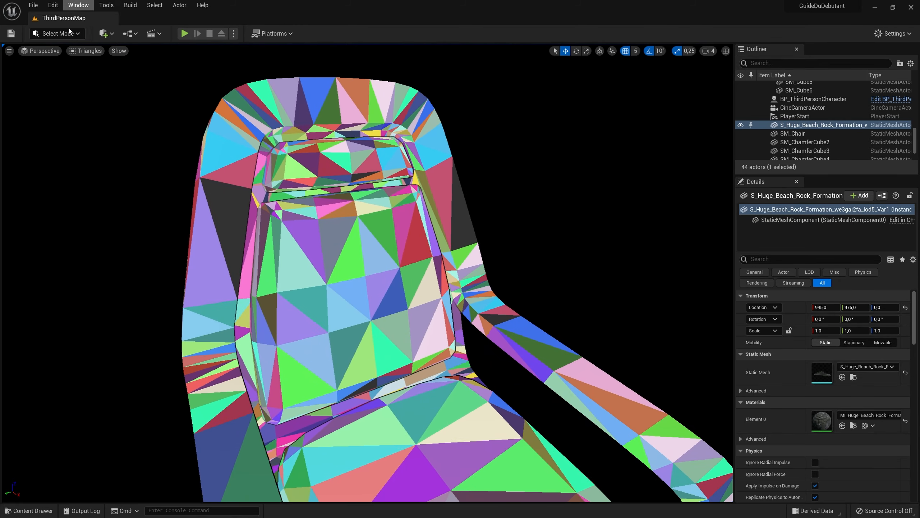
- Switch the level viewport back to the Lit view mode
click(88, 50)
click(98, 74)
key(s)
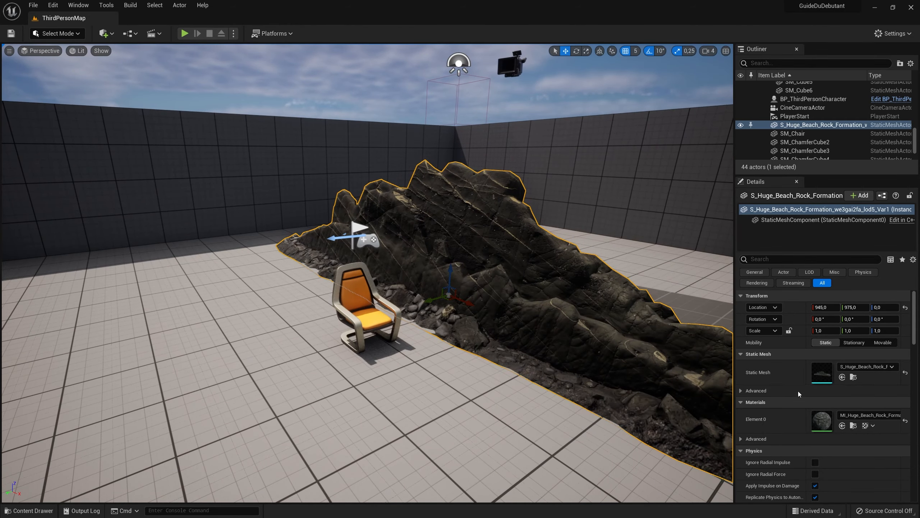
- Open the level chair's SM_Chair mesh in its editor and view the model up close
click(354, 286)
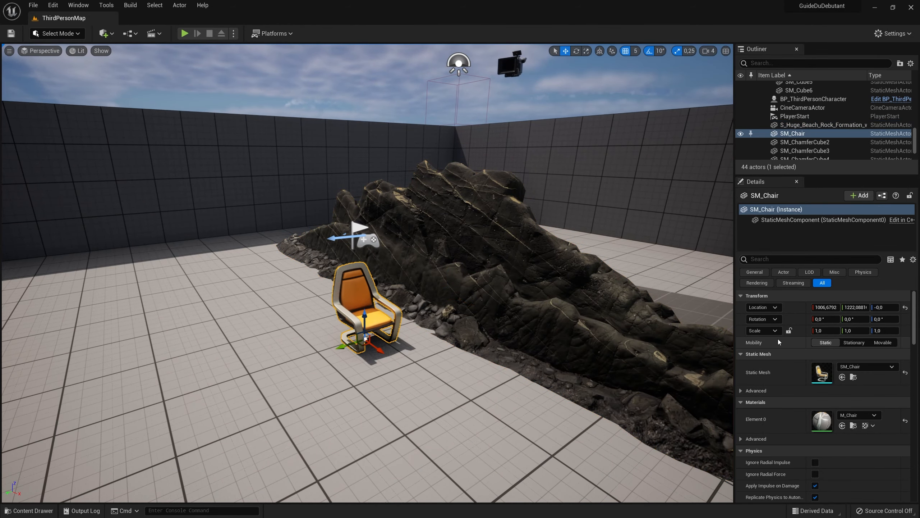
double_click(823, 374)
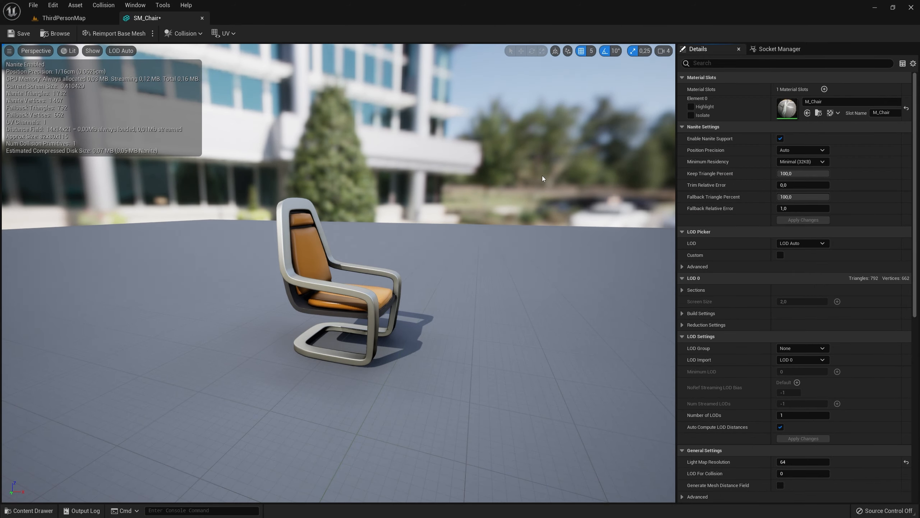
right_drag(512, 197, 449, 203)
key(w)
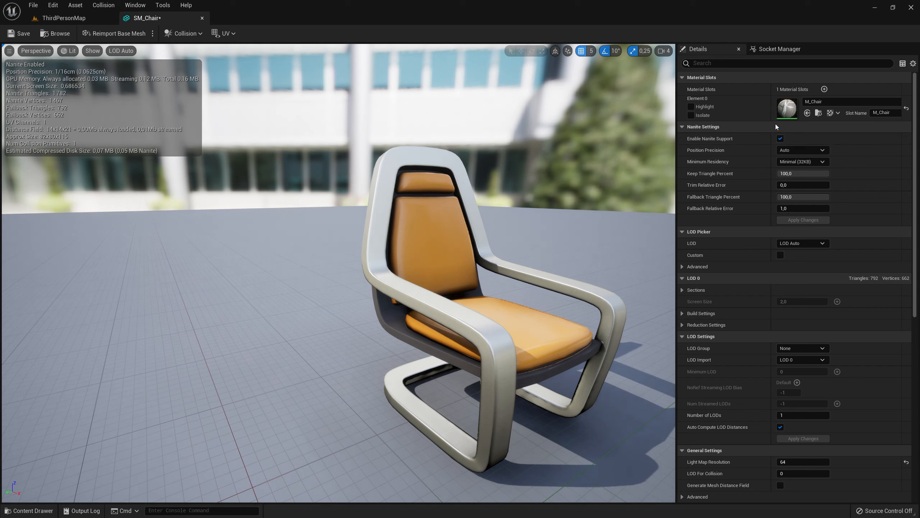
- Collapse the LOD Picker, LOD 0 and LOD Settings sections of SM_Chair and review its general and collision settings
click(683, 232)
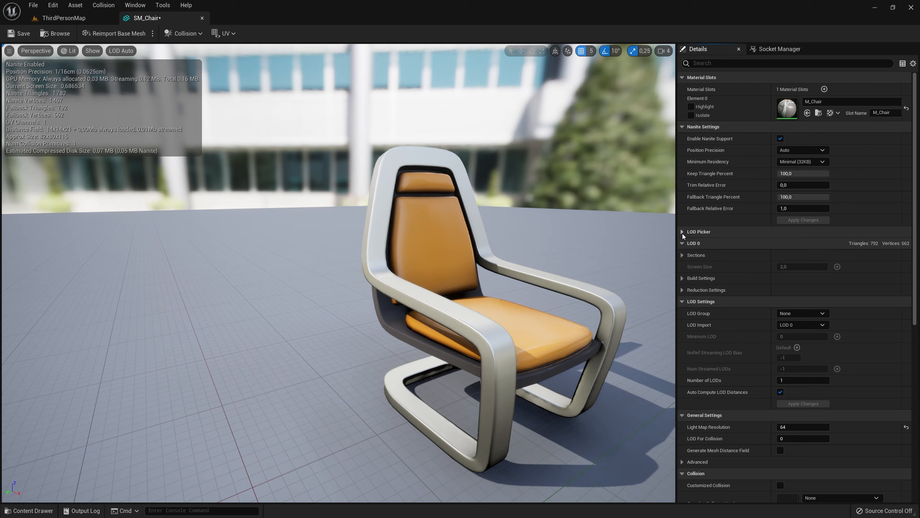
click(683, 245)
click(682, 255)
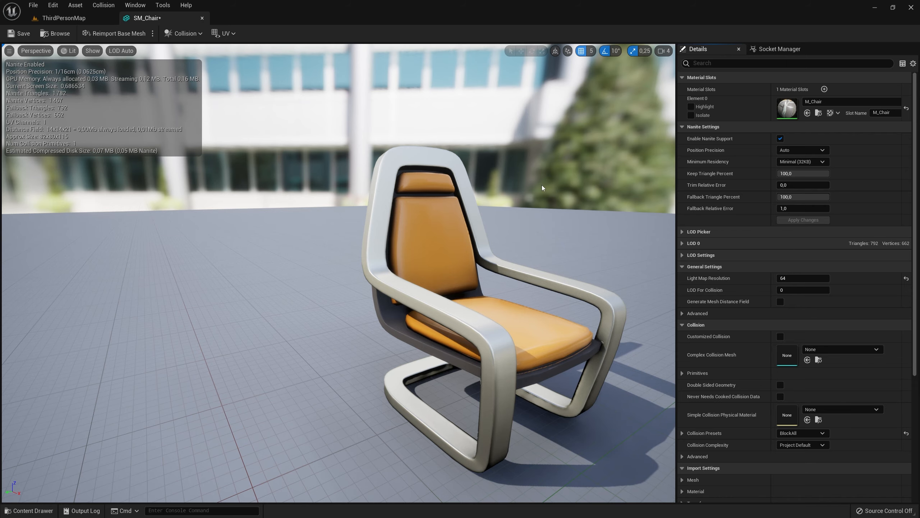
right_drag(542, 185, 644, 193)
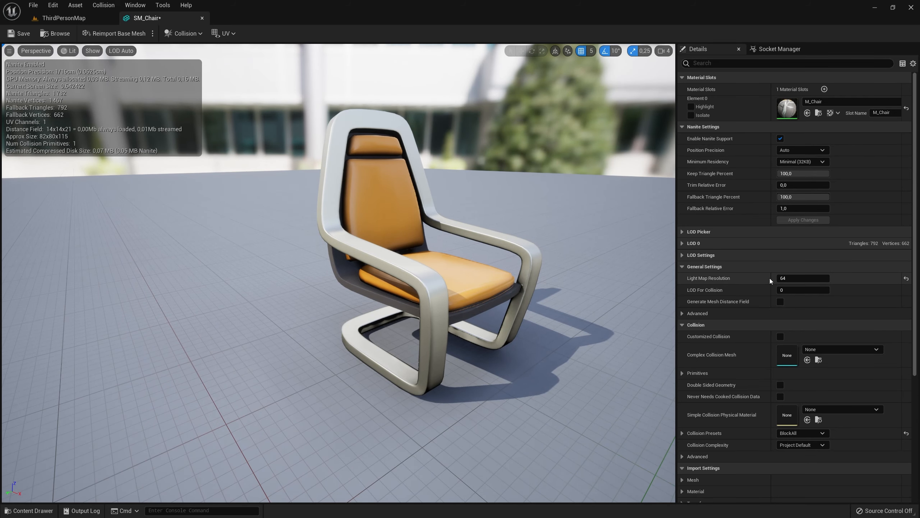
scroll(770, 278, down, 3)
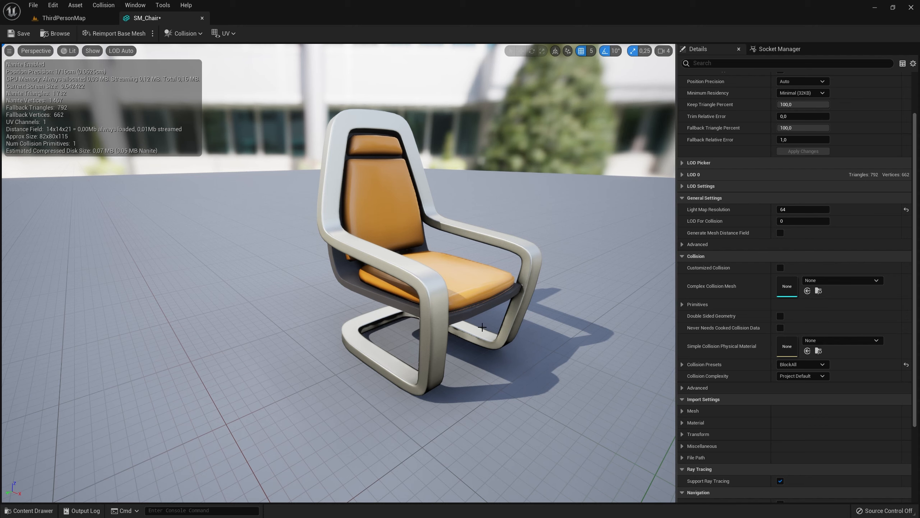
right_drag(482, 327, 471, 316)
- Return to the ThirdPersonMap level and delete the huge beach rock formation behind the chair
click(64, 19)
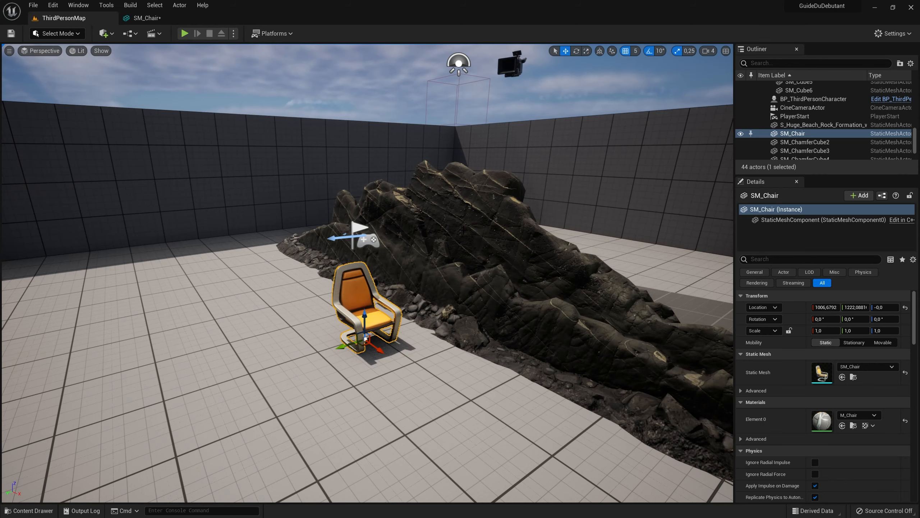
click(494, 235)
key(Delete)
right_drag(482, 283, 435, 283)
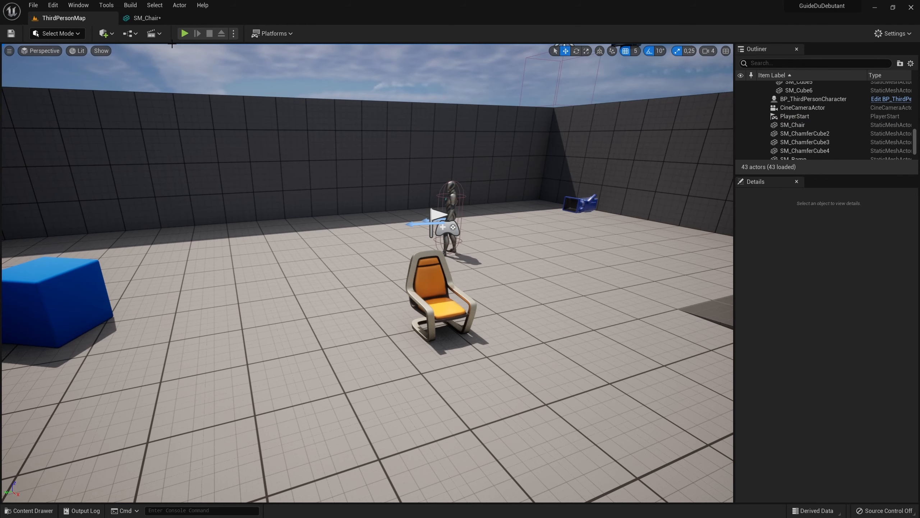
- Play the level, test the chair's collision by walking into it and jumping onto it, and end the play session
click(186, 34)
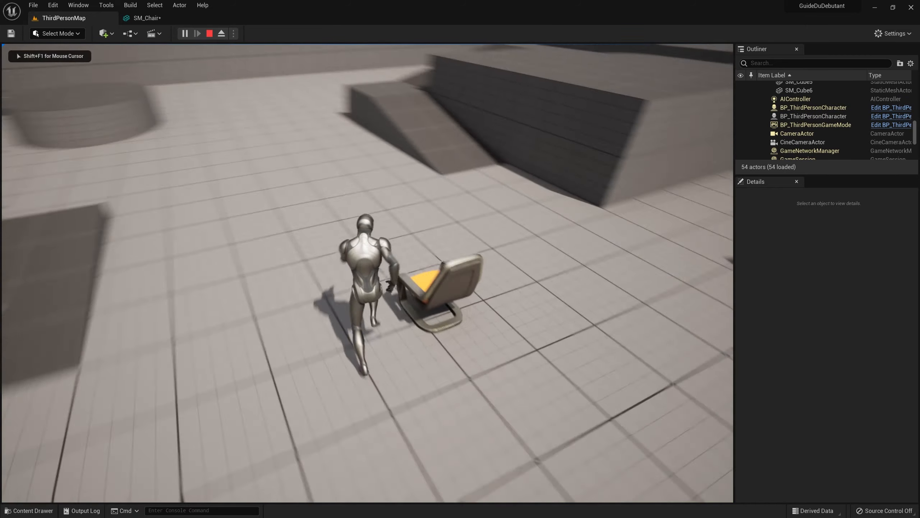
key(w)
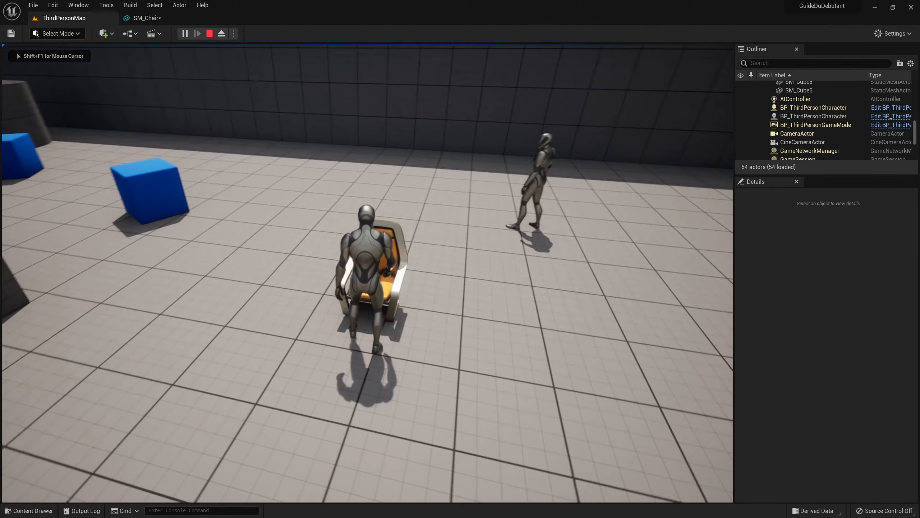
key(space)
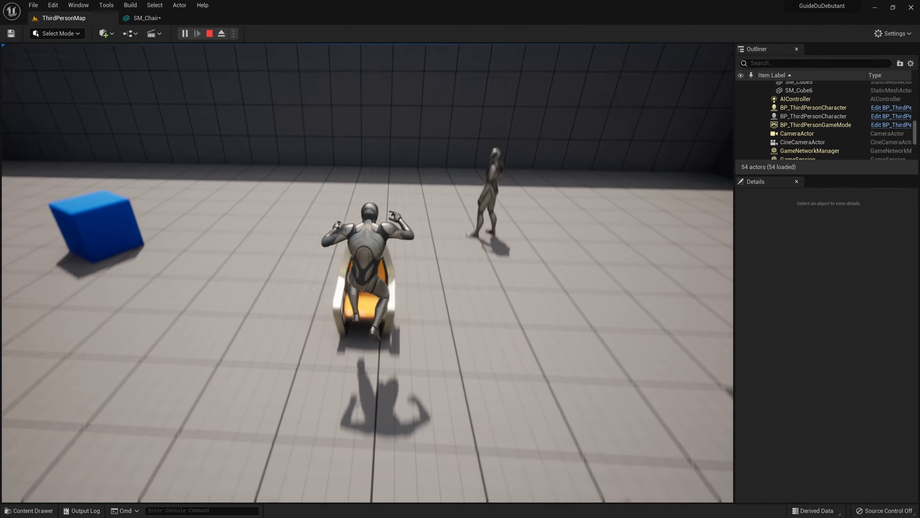
key(w)
key(space)
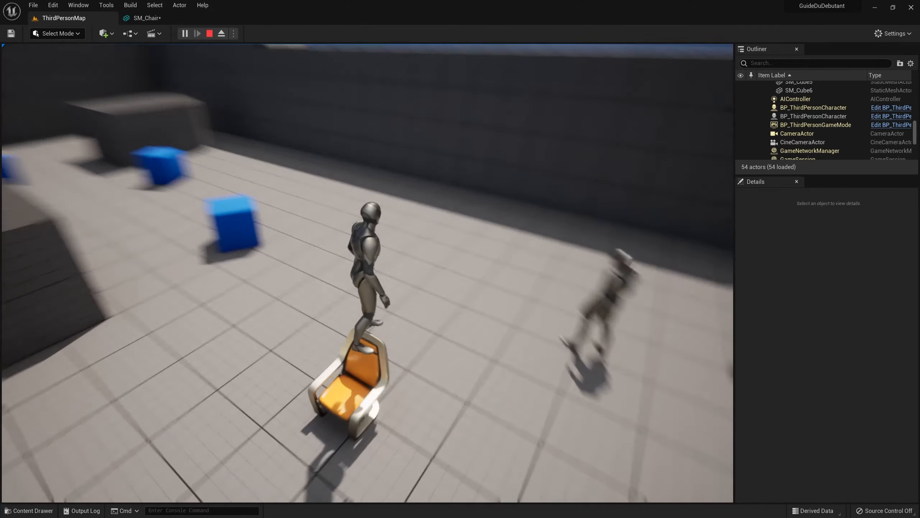
key(w)
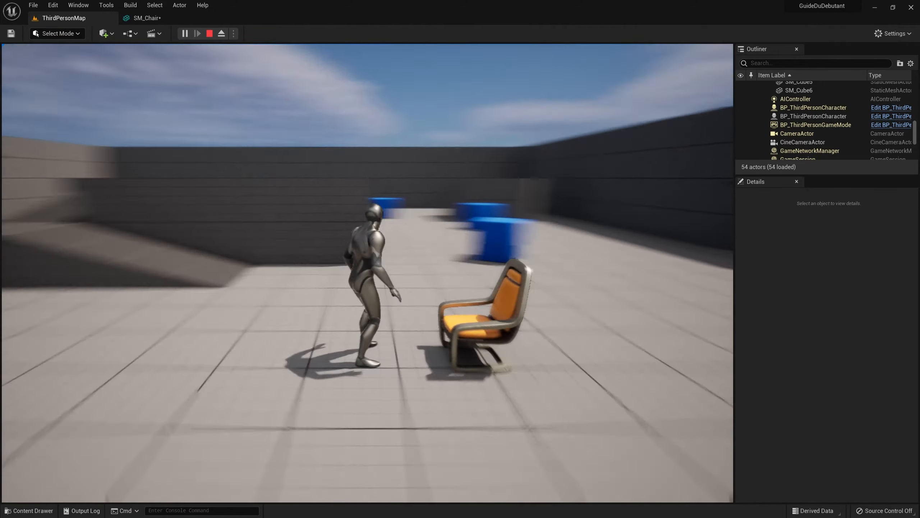
key(w)
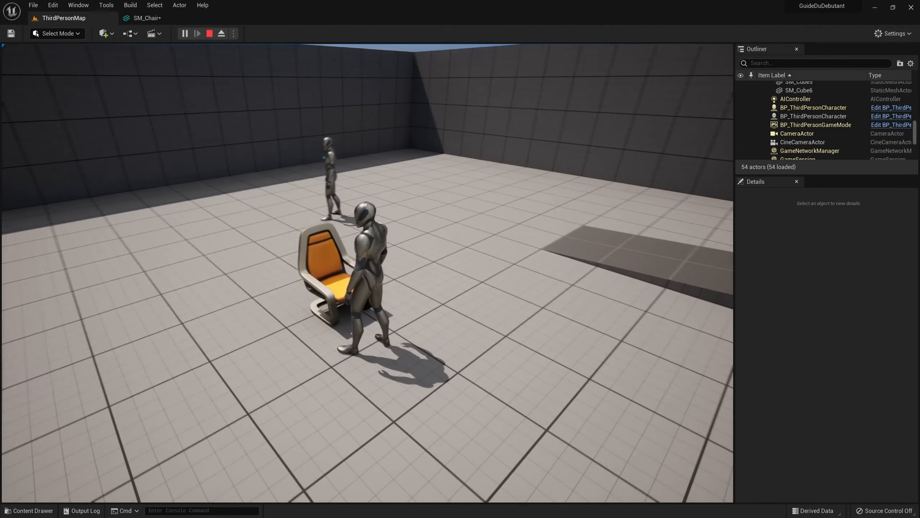
key(Escape)
- Place the SM_Rock mesh from the StarterContent Props folder on the floor near the chair
key(ctrl+space)
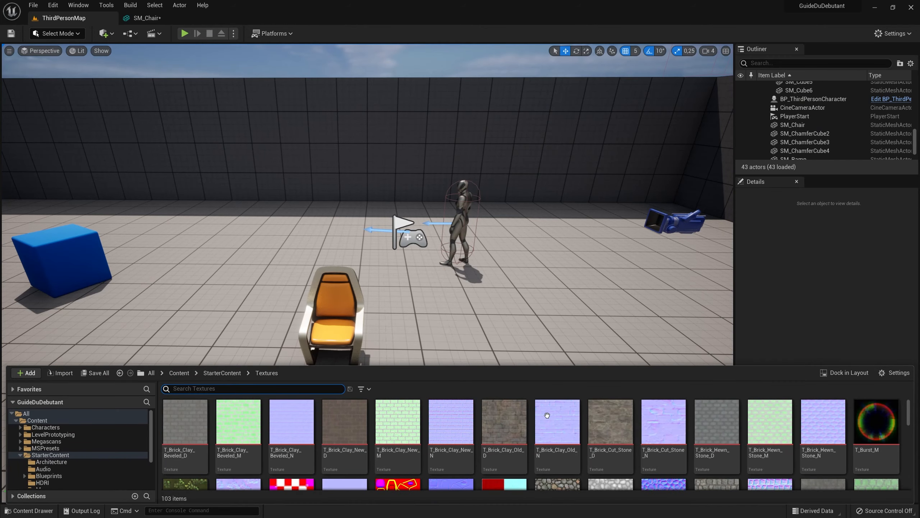
click(229, 372)
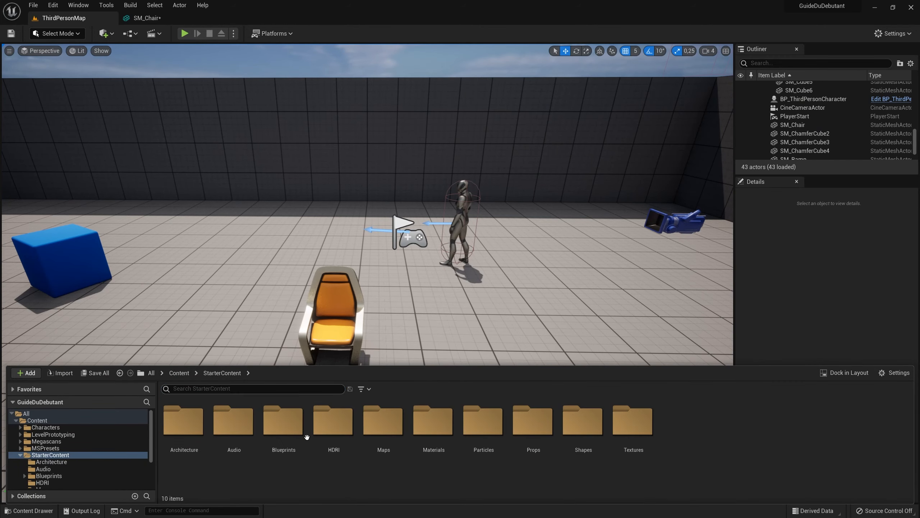
double_click(530, 424)
scroll(650, 435, down, 2)
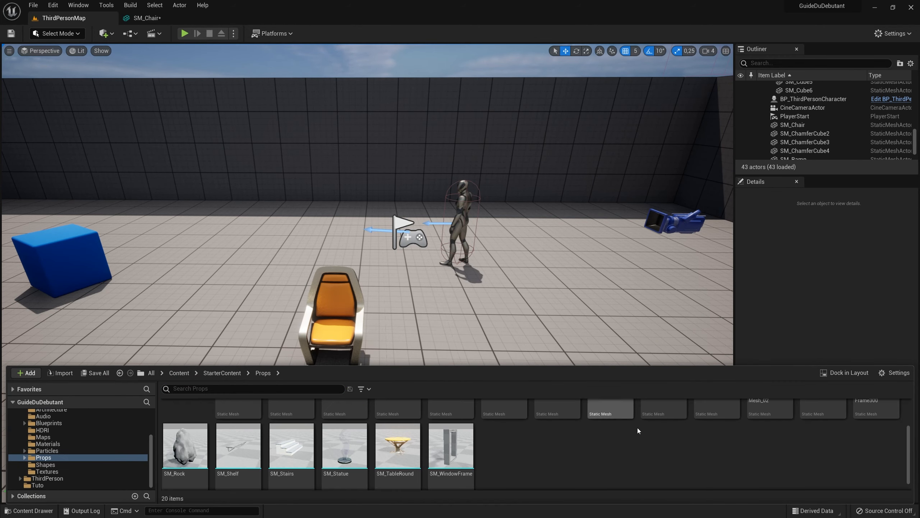
drag(191, 434, 567, 337)
- Play the level, test the collision of SM_Rock with the character, and stop playing
click(184, 33)
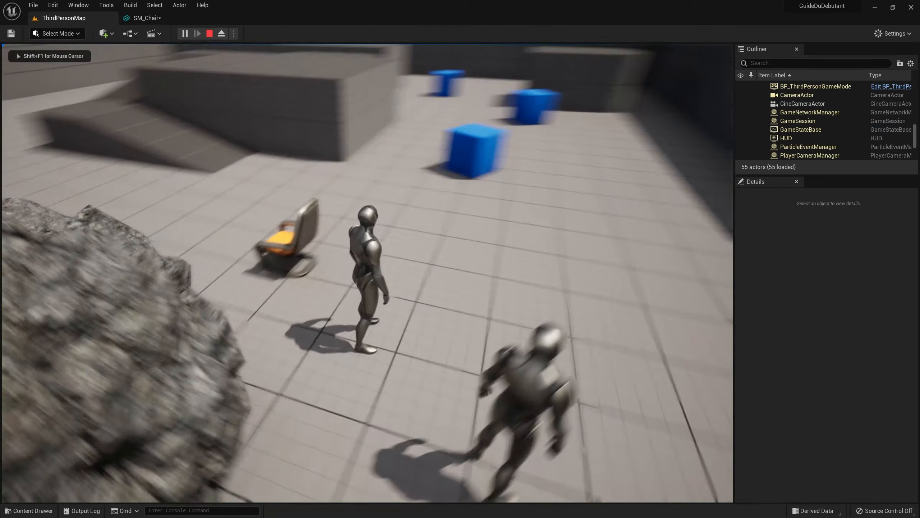
key(w)
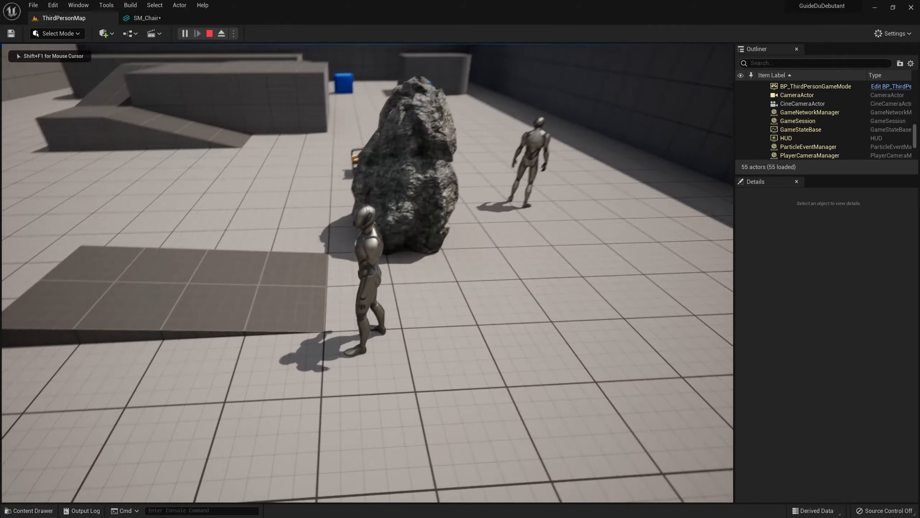
key(w)
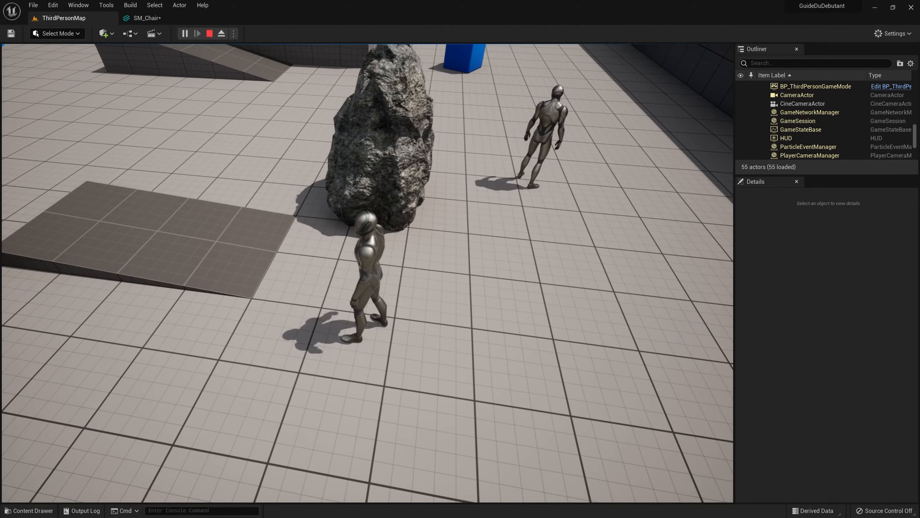
key(Escape)
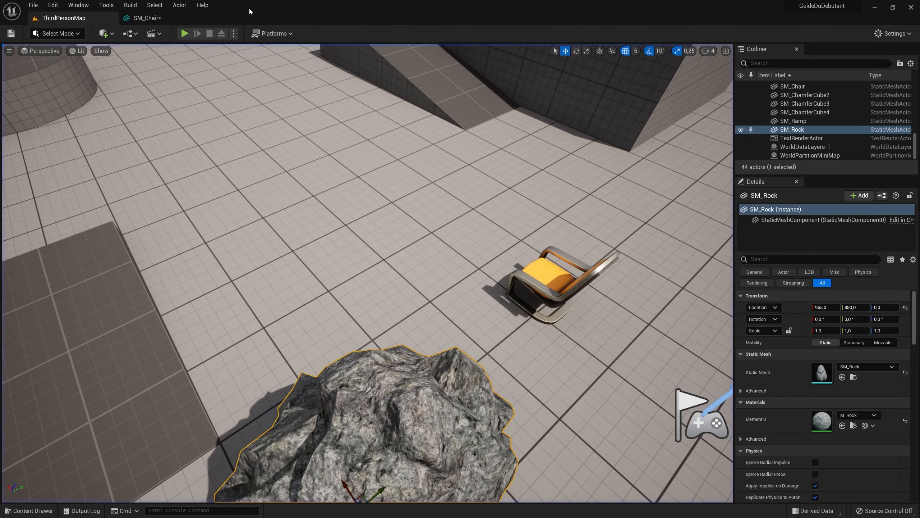
- Go back to the SM_Chair mesh editor and examine the chair from several angles
click(145, 18)
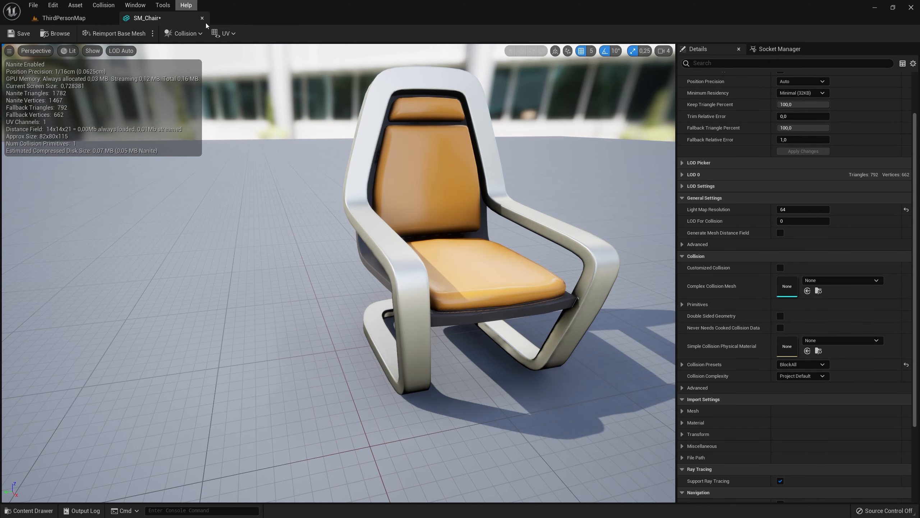
right_drag(455, 226, 536, 203)
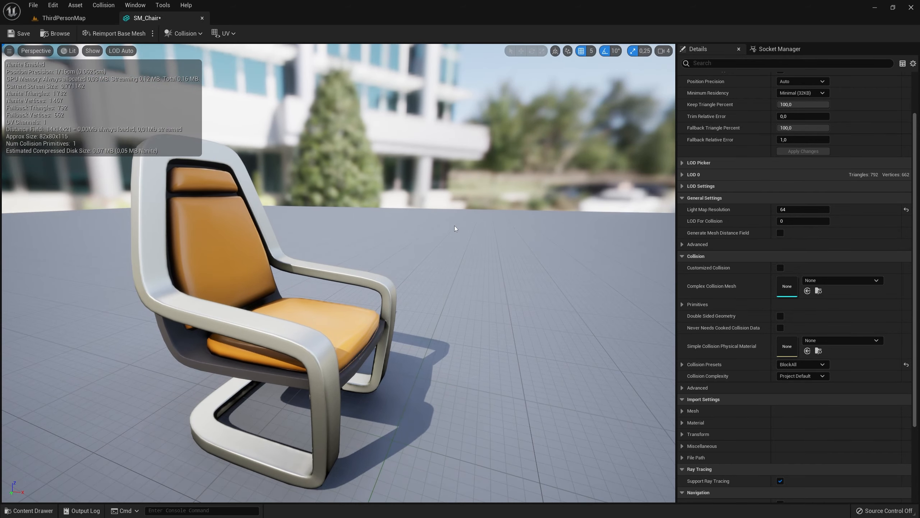
right_drag(523, 254, 439, 272)
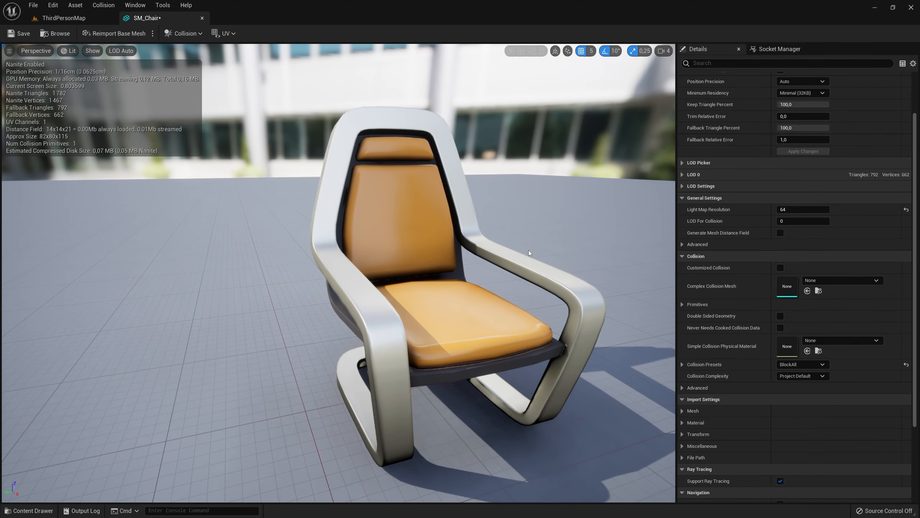
right_drag(534, 247, 548, 271)
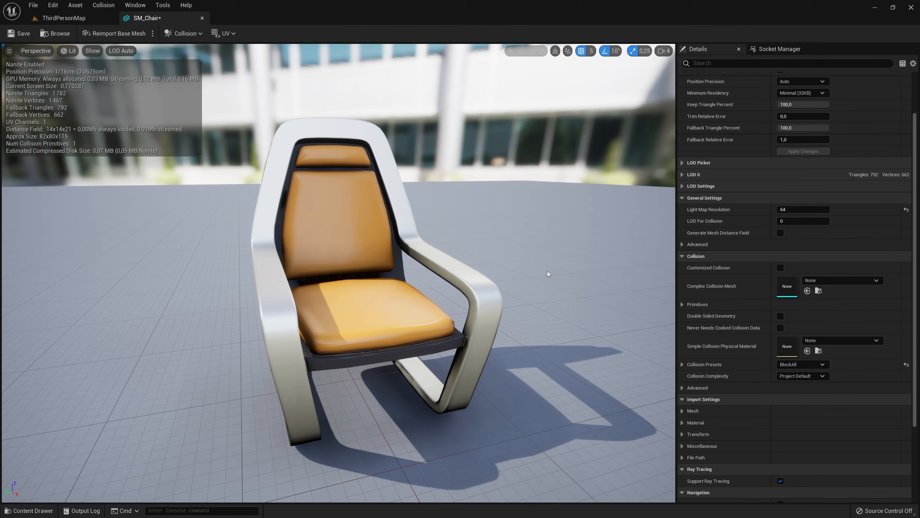
- Show the Simple Collision overlay on SM_Chair and view the chair from the side
click(92, 51)
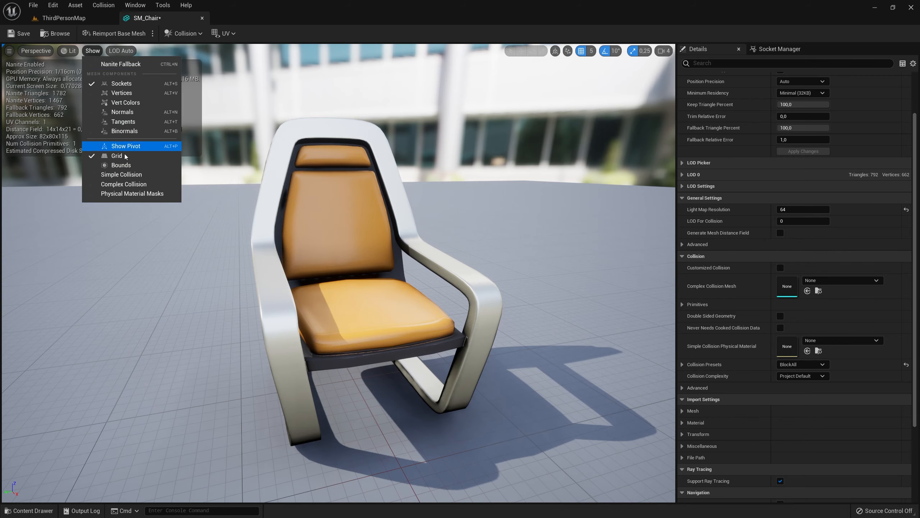
click(128, 175)
drag(389, 253, 396, 248)
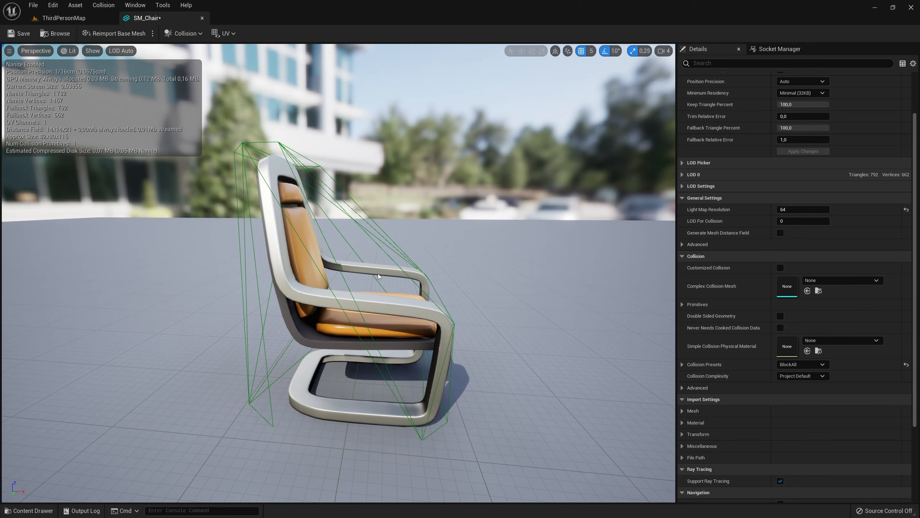
- Examine how the simple collision hull fits around the chair's backrest, armrests and seat from several angles
scroll(407, 275, up, 5)
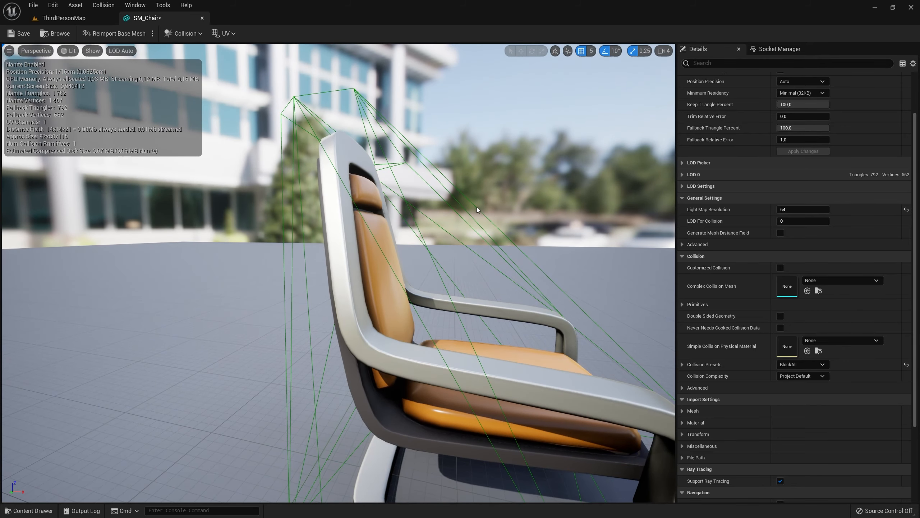
click(492, 220)
scroll(493, 220, down, 5)
right_drag(508, 258, 486, 279)
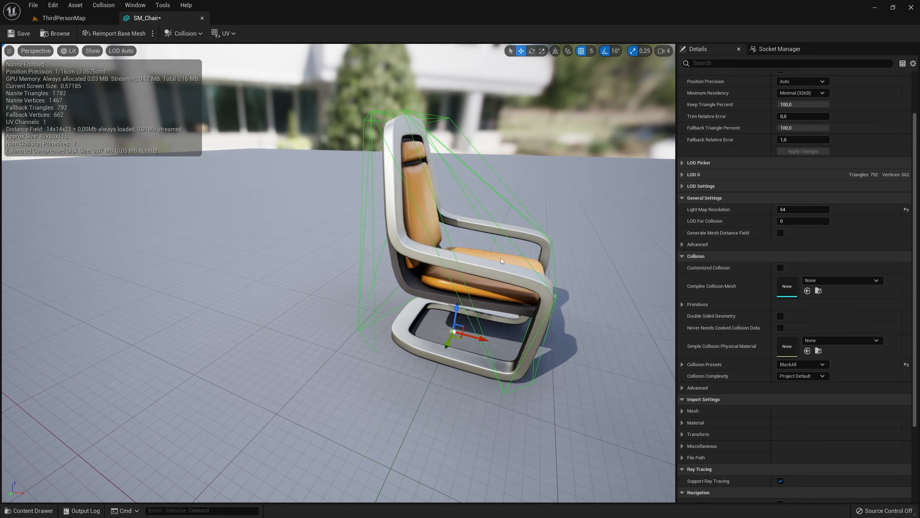
mouse_move(500, 258)
alt+mouse_down()
mouse_move(472, 258)
mouse_move(487, 256)
alt+mouse_up()
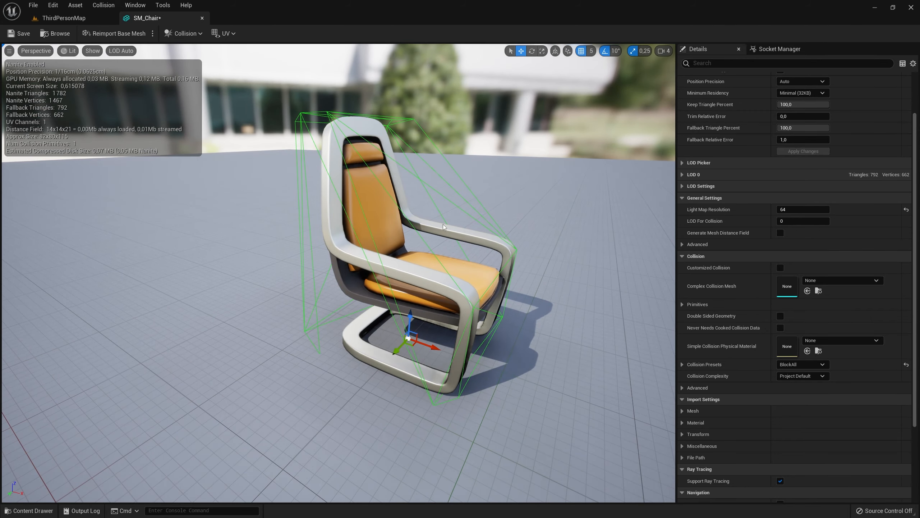
alt+drag(443, 225, 491, 223)
scroll(454, 239, up, 3)
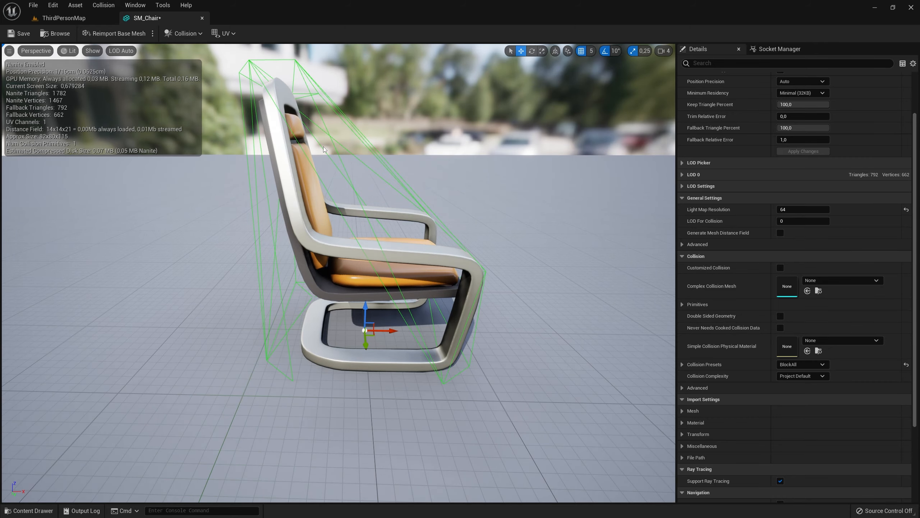
alt+drag(413, 224, 375, 357)
alt+drag(400, 405, 301, 190)
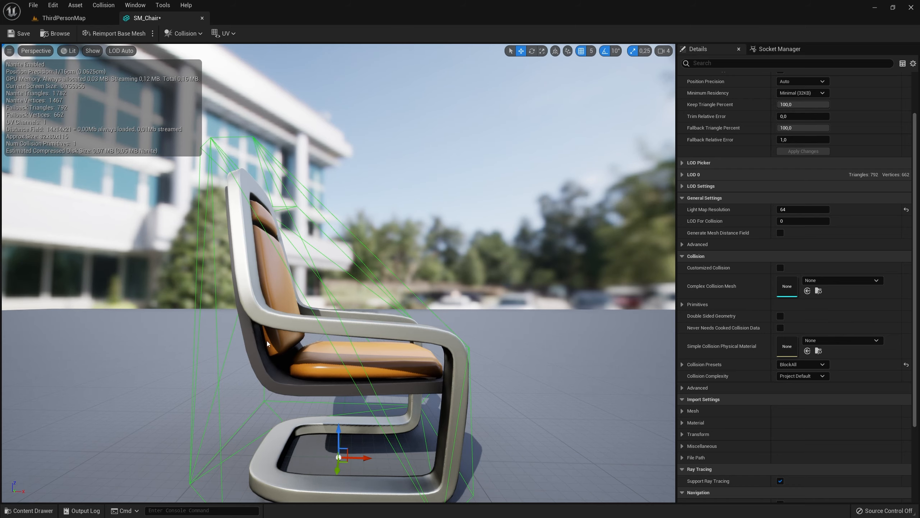
drag(407, 291, 407, 291)
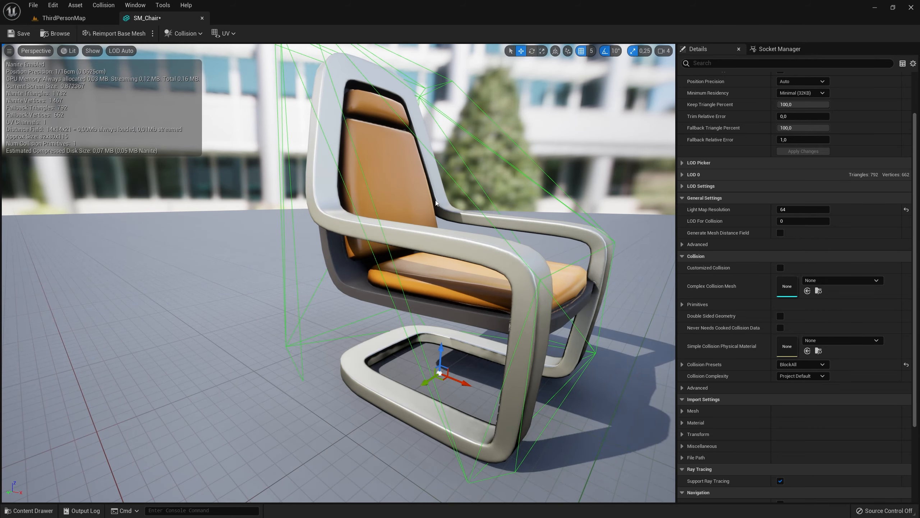
key(f)
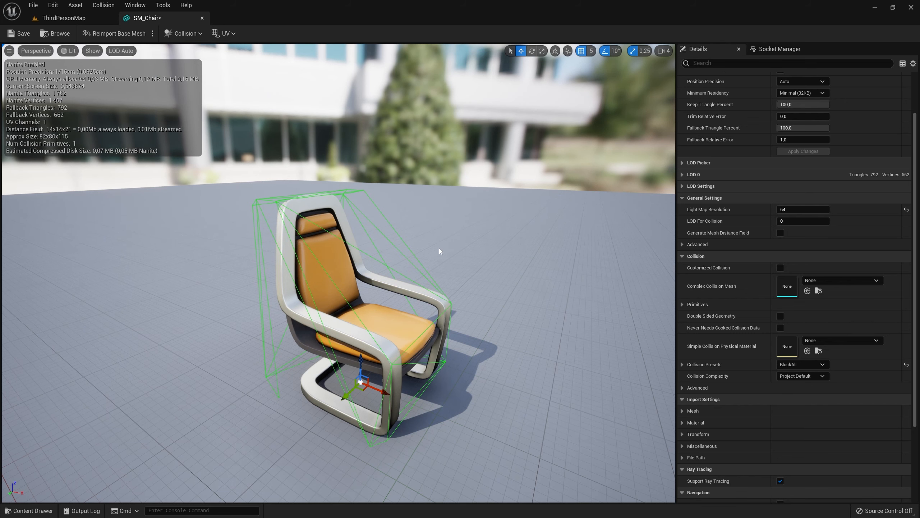
right_drag(438, 249, 285, 272)
right_drag(461, 284, 402, 254)
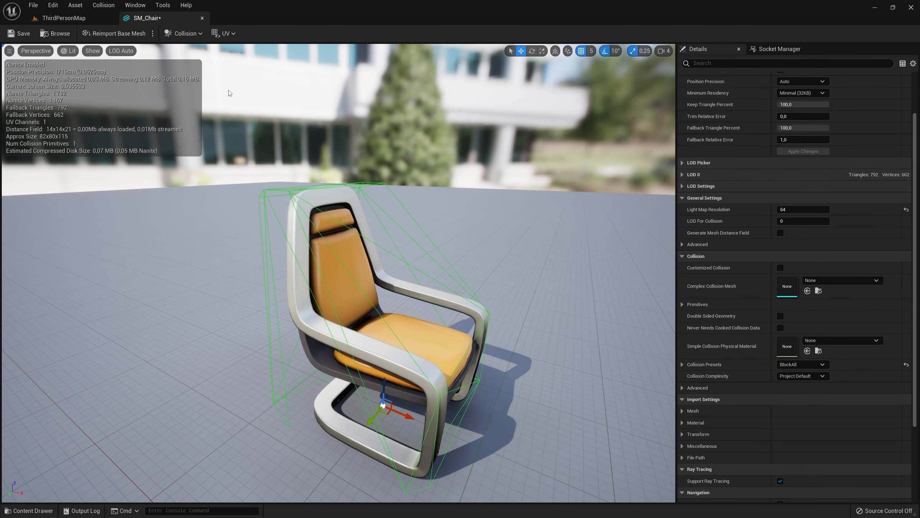
- Remove the simplified collision from SM_Chair and save the mesh
click(188, 35)
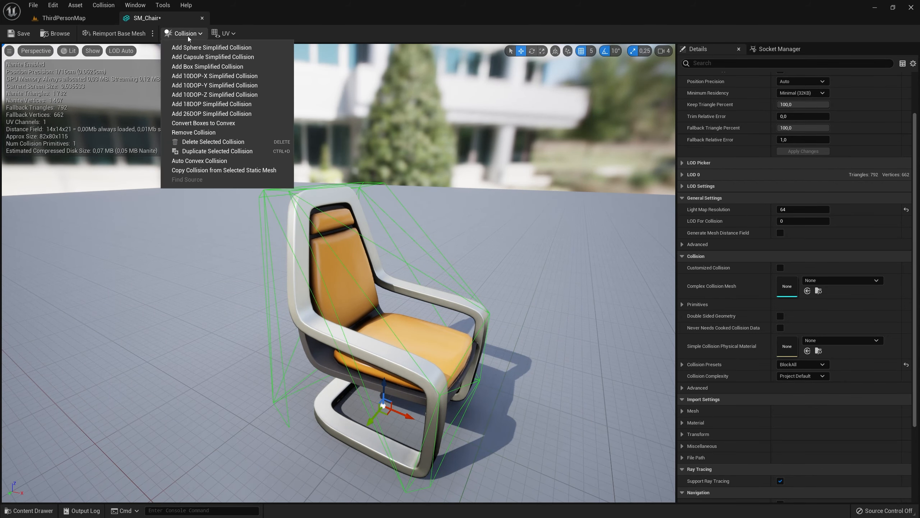
click(203, 132)
right_drag(415, 254, 337, 253)
click(18, 33)
- Play ThirdPersonMap, walk the character through the chair to test it without collision, and stop playing
click(64, 18)
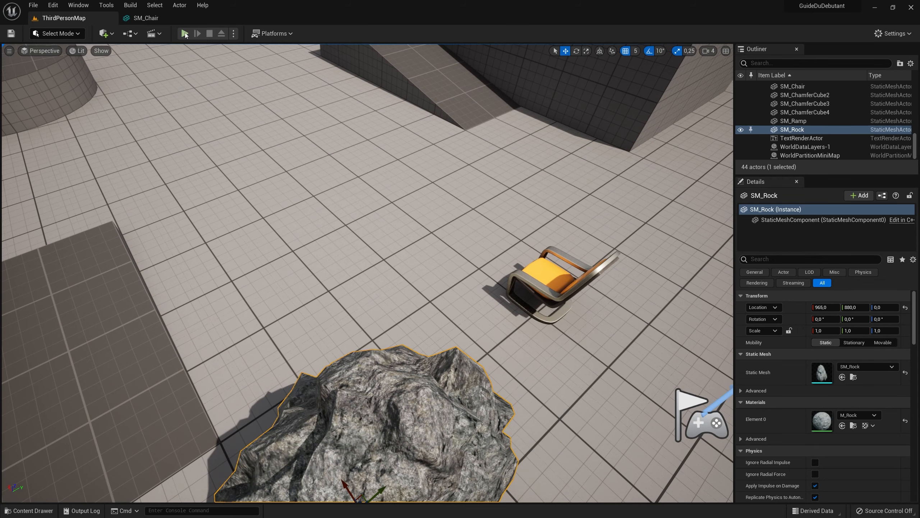
click(184, 33)
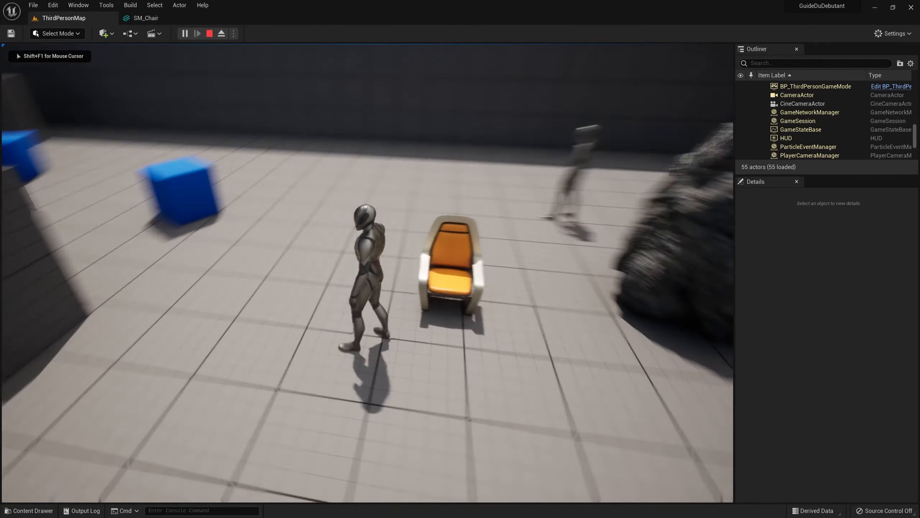
key(w)
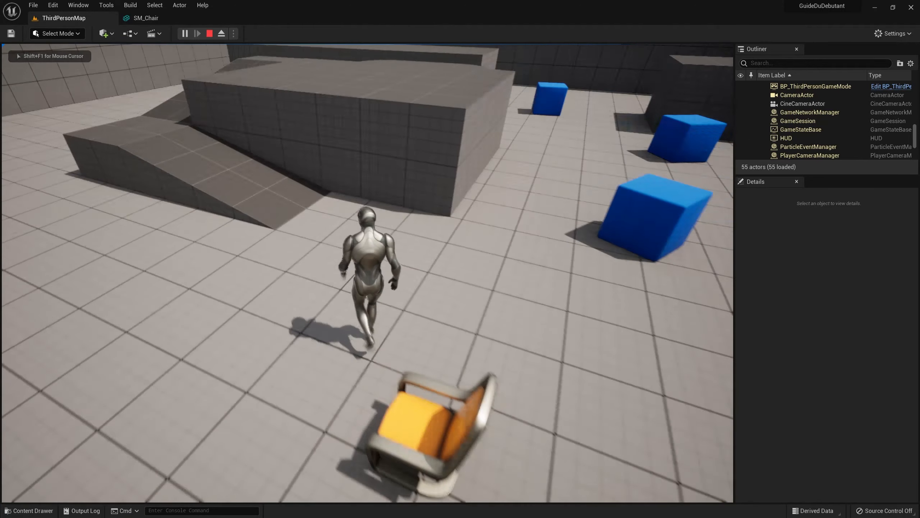
key(Escape)
- Add a box simplified collision to SM_Chair in its mesh editor, check how it encloses the chair, and save the mesh
click(174, 18)
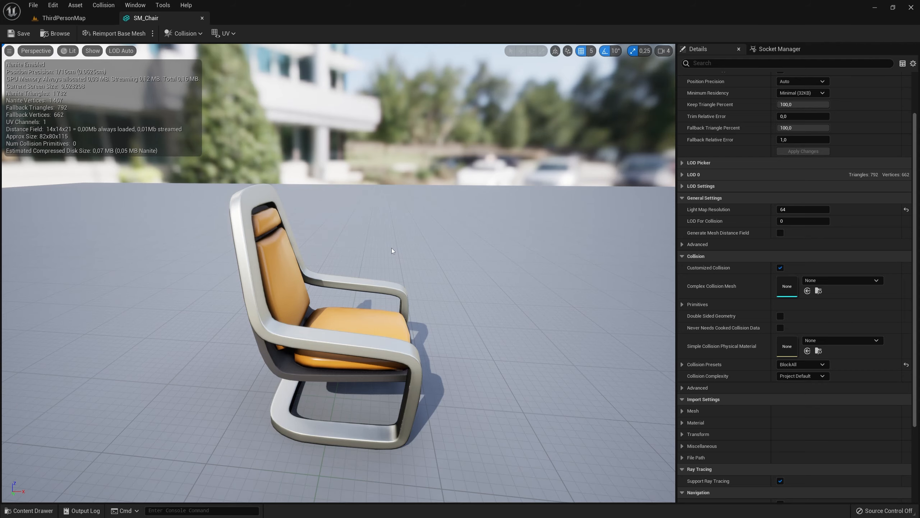
drag(392, 248, 326, 251)
click(169, 34)
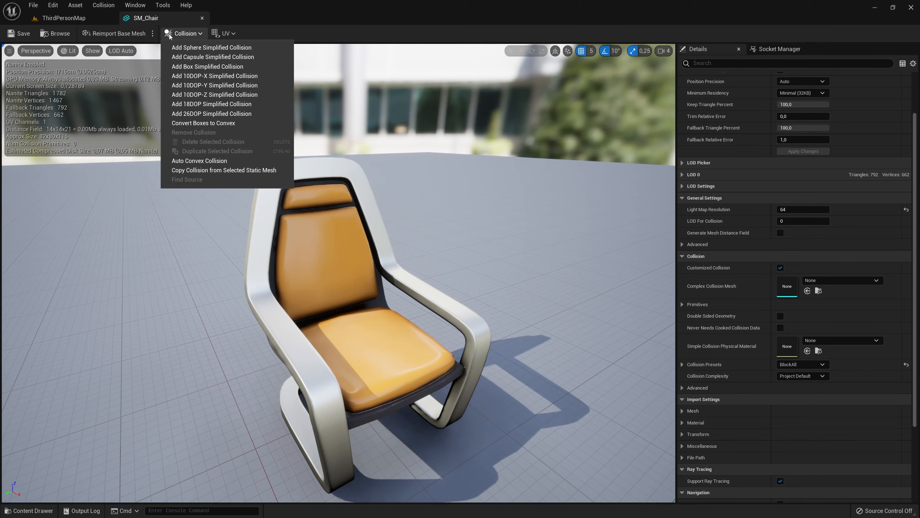
click(201, 68)
alt+drag(326, 189, 395, 194)
alt+drag(453, 254, 235, 207)
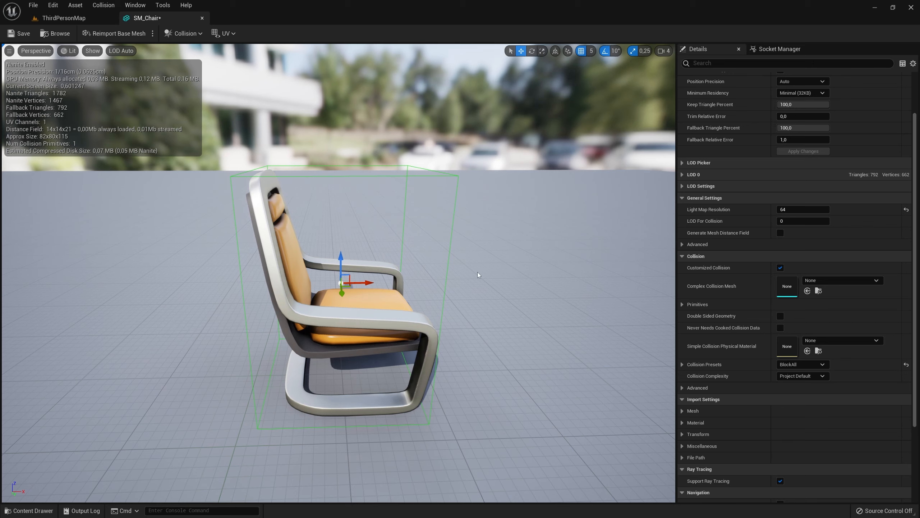
click(18, 33)
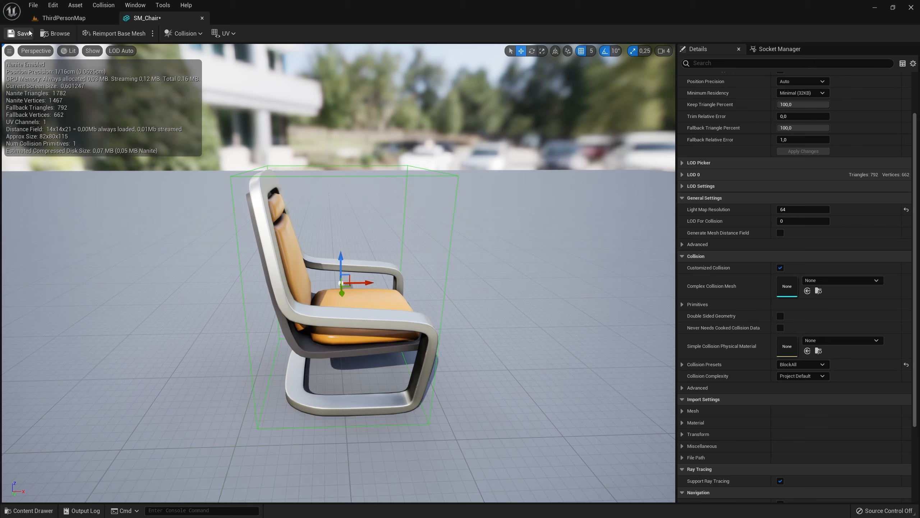
- Play ThirdPersonMap, test the chair's box collision by walking into it and jumping onto it, and stop playing
click(63, 17)
click(185, 34)
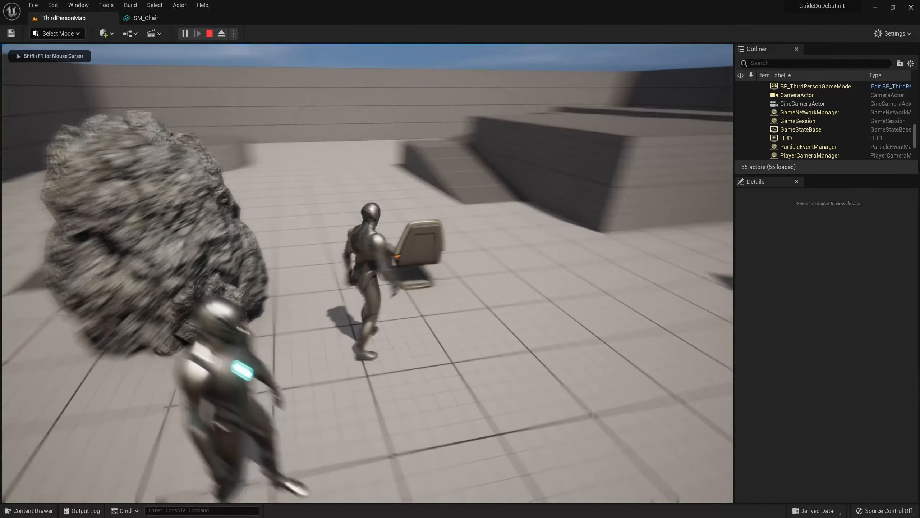
key(w)
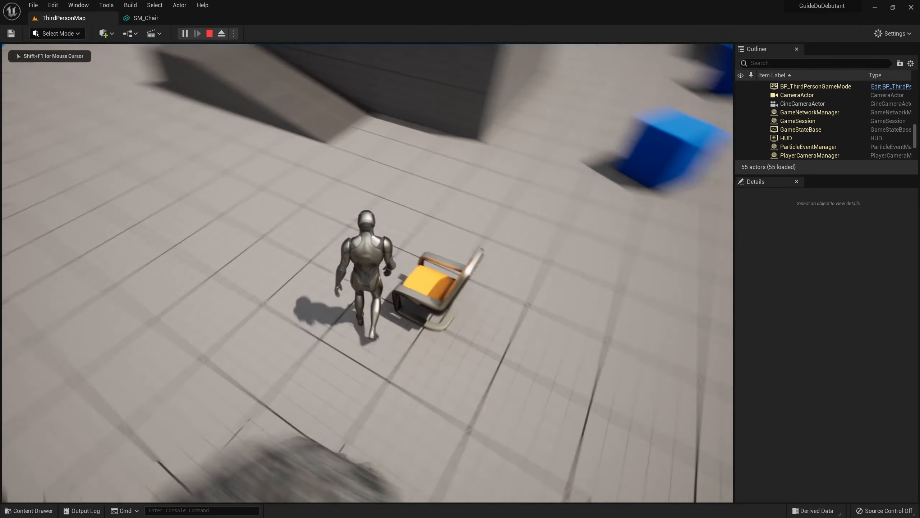
key(space)
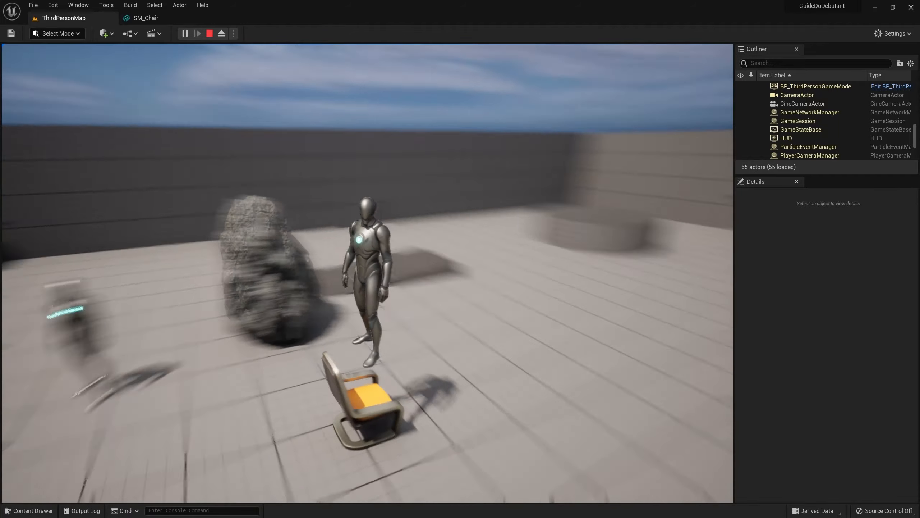
key(w)
key(space)
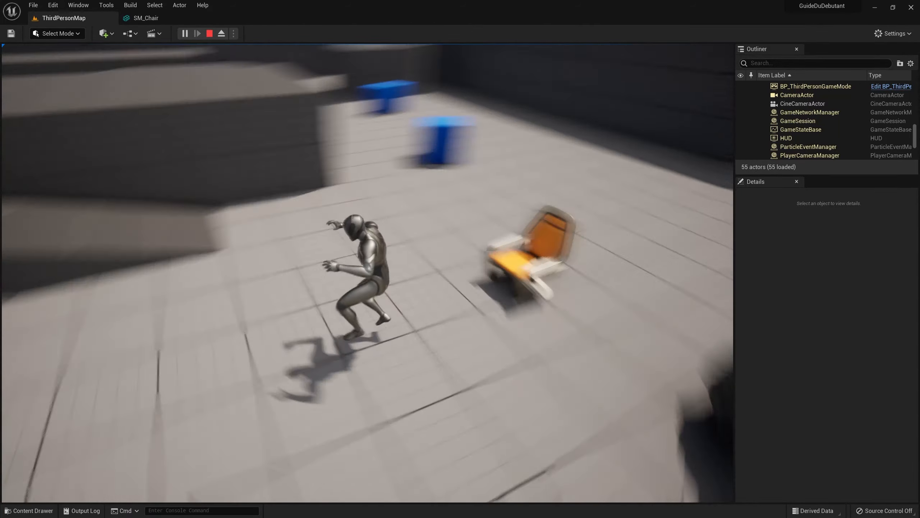
key(w)
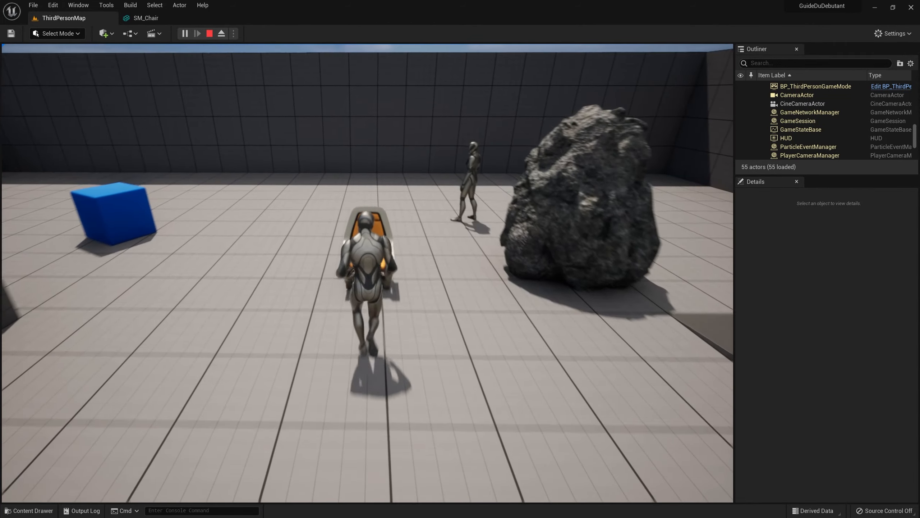
key(space)
key(Escape)
- Return to the SM_Chair mesh editor and remove the box collision from the chair
click(146, 17)
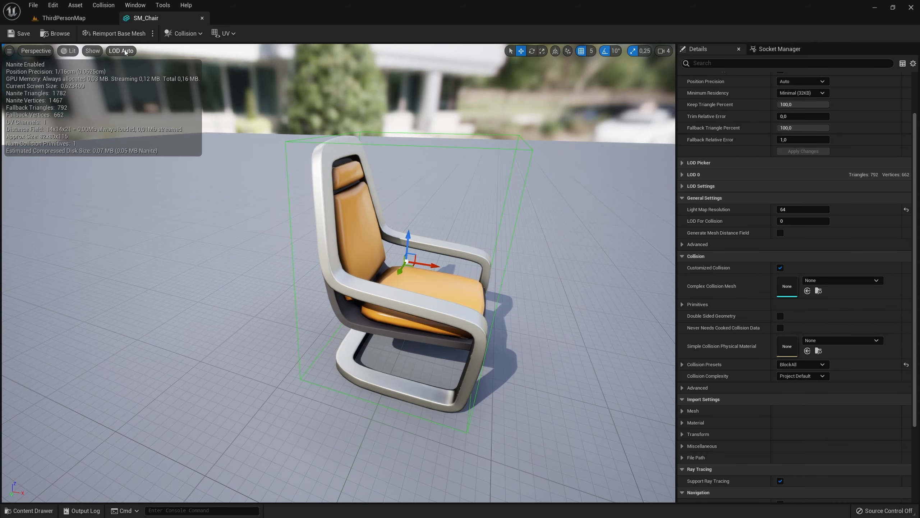
click(176, 36)
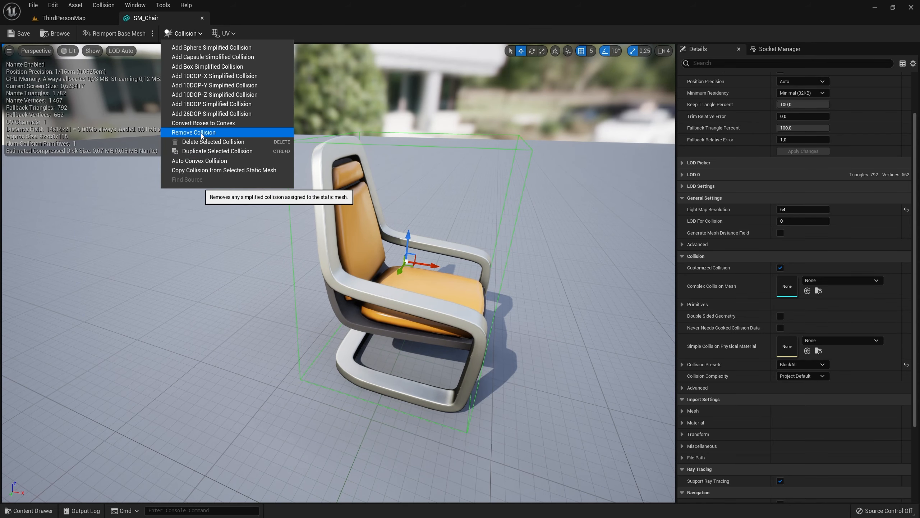
click(201, 133)
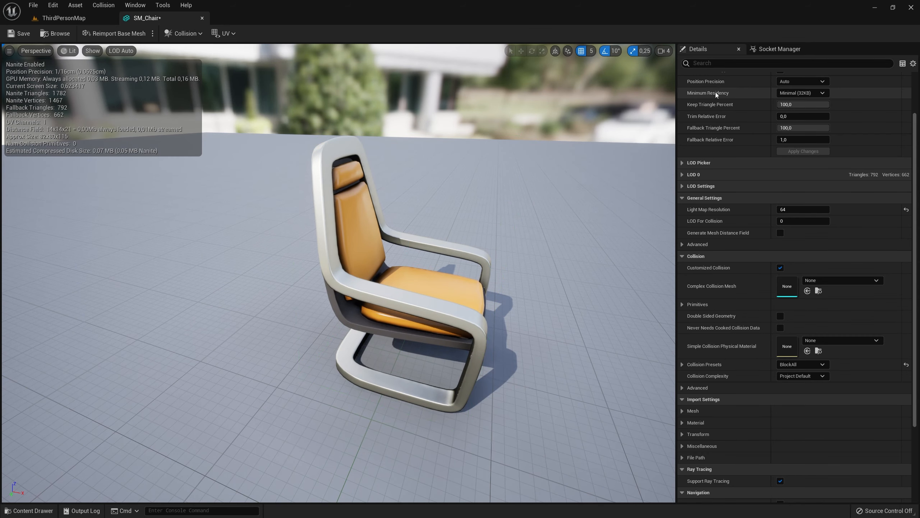
- Set the Collision Complexity of SM_Chair to Use Complex Collision As Simple
scroll(760, 330, down, 5)
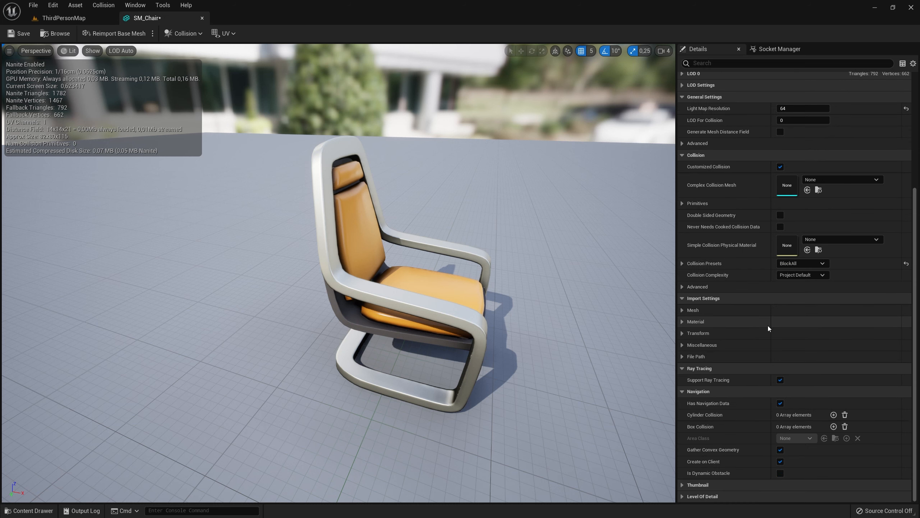
click(794, 275)
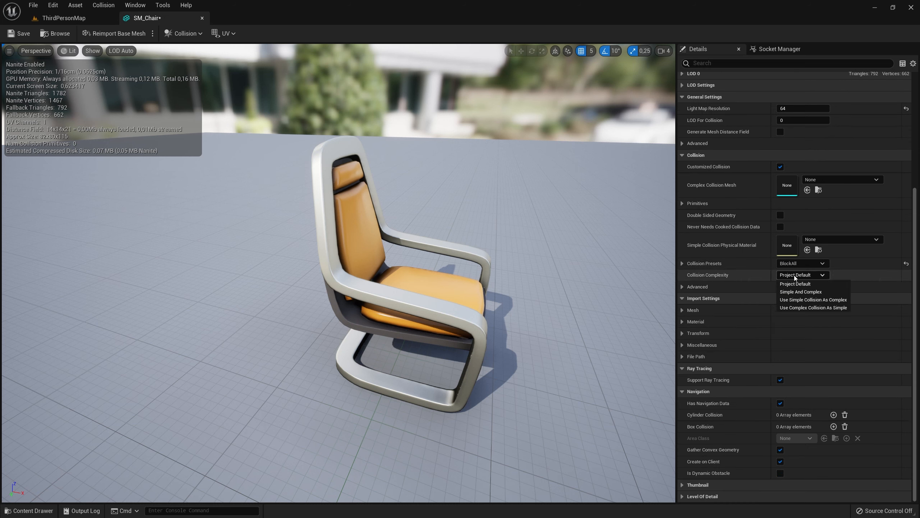
click(810, 308)
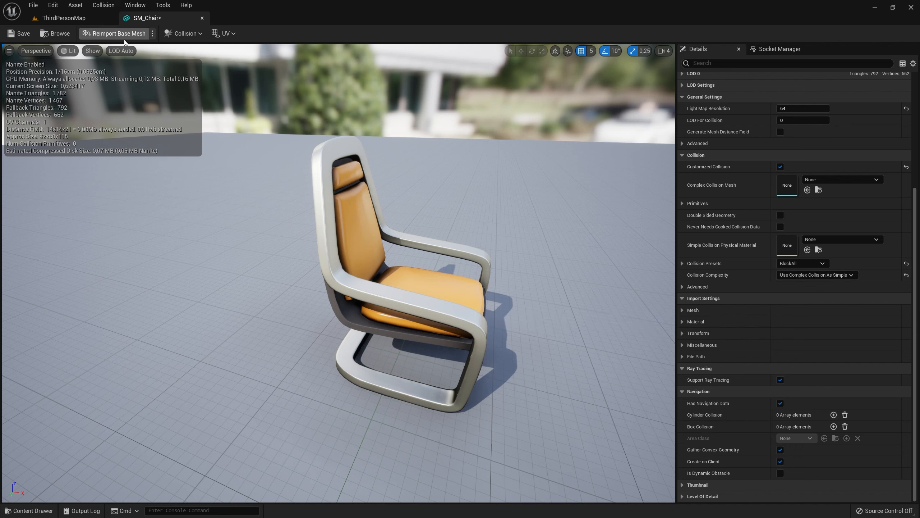
- Enable the Complex Collision display for SM_Chair and inspect the chair up close
click(93, 52)
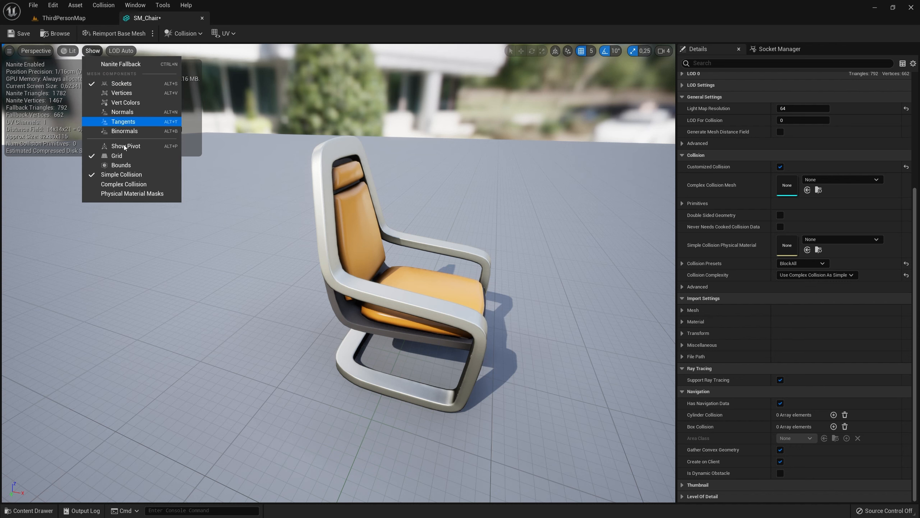
click(132, 188)
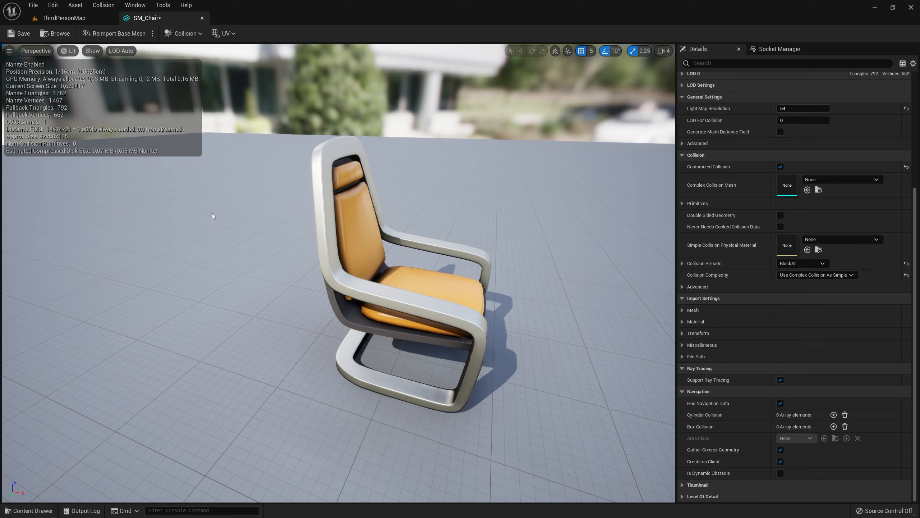
drag(212, 213, 109, 152)
mouse_move(217, 61)
mouse_down()
mouse_move(239, 63)
mouse_move(217, 61)
mouse_up()
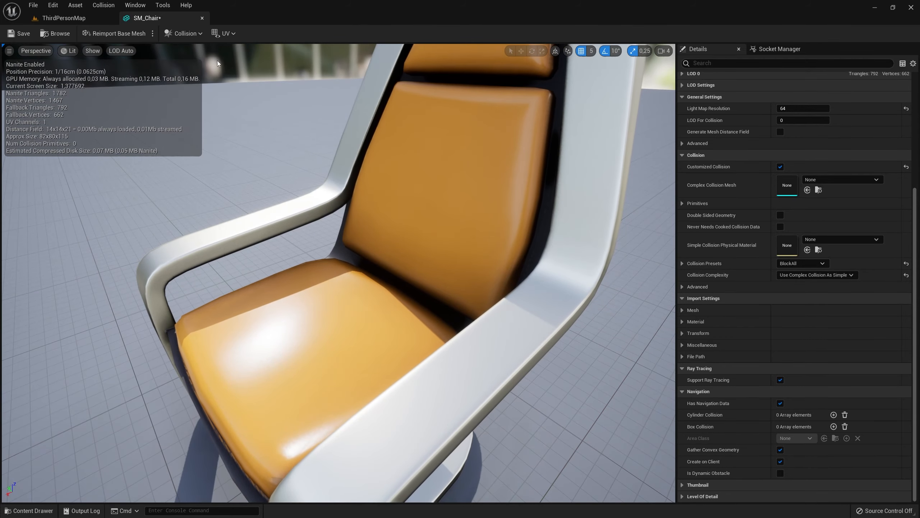
- Play ThirdPersonMap and test the chair's complex collision by running up to it and jumping onto the seat
click(60, 18)
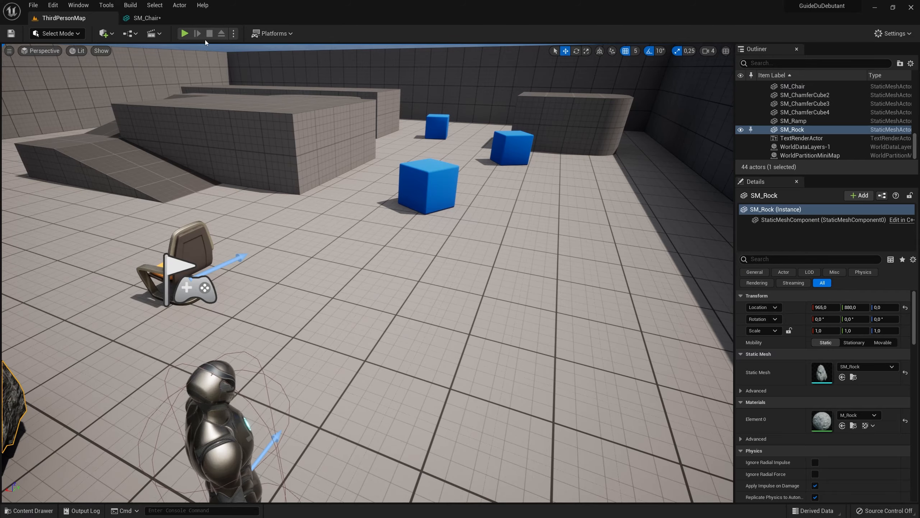
click(184, 34)
key(w)
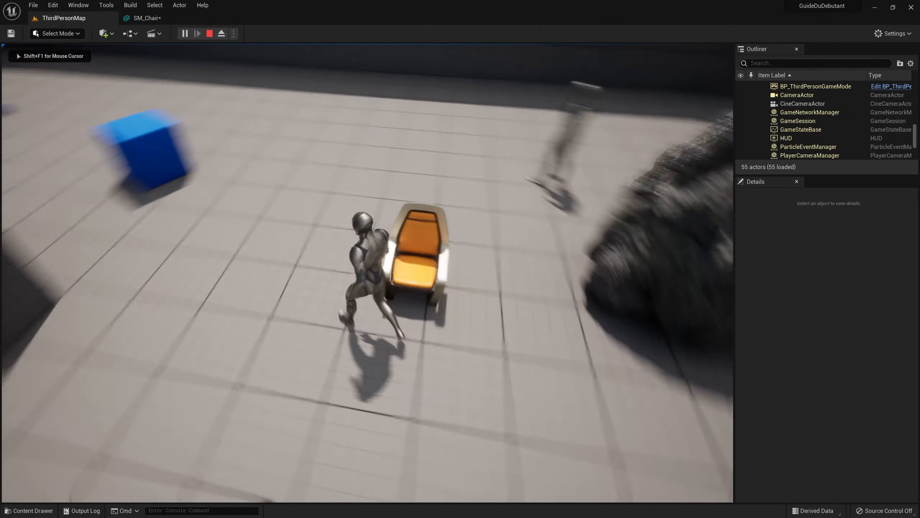
key(space)
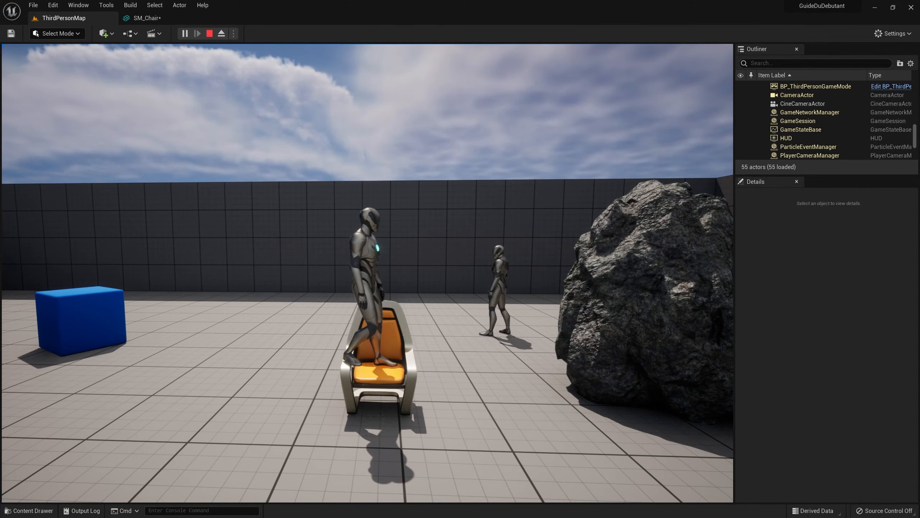
- Eject from the character, examine from several angles how its feet rest on the chair's seat and armrest, and stop playing
key(F8)
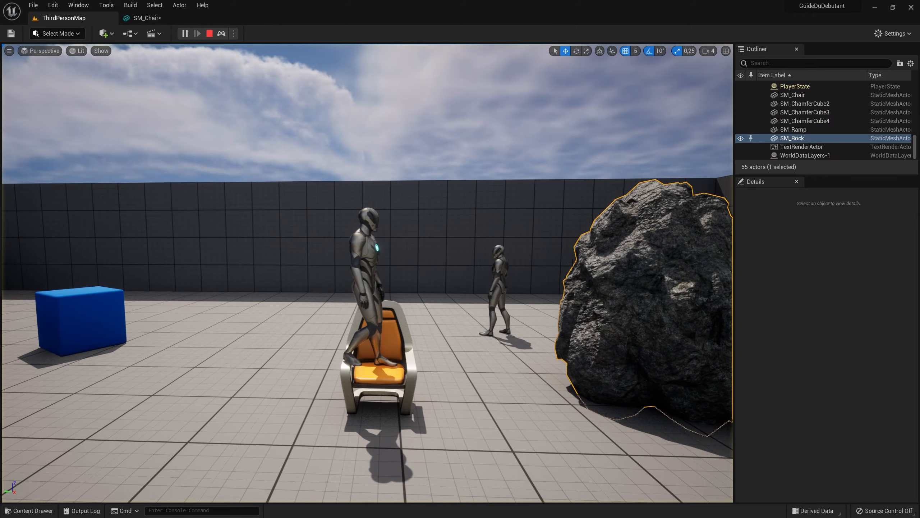
right_drag(528, 247, 54, 312)
key(d)
key(w)
key(d)
key(d)
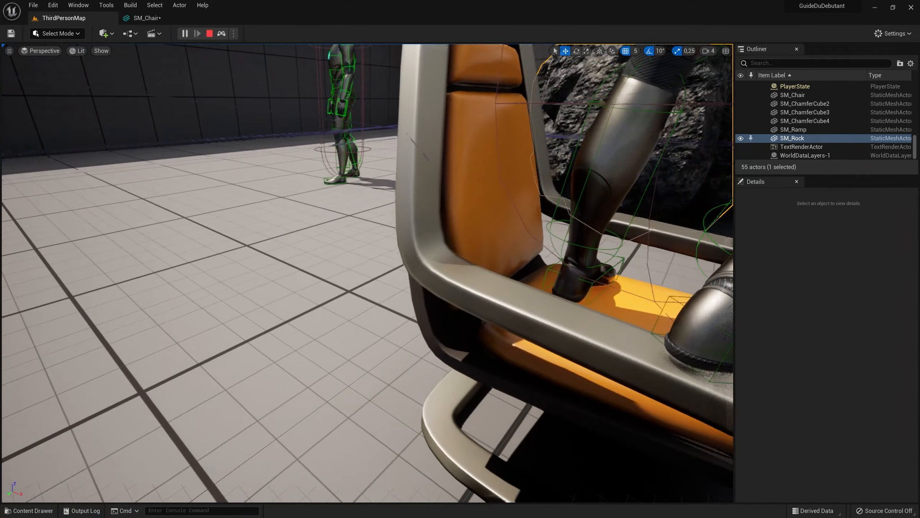
key(d)
right_drag(666, 250, 480, 272)
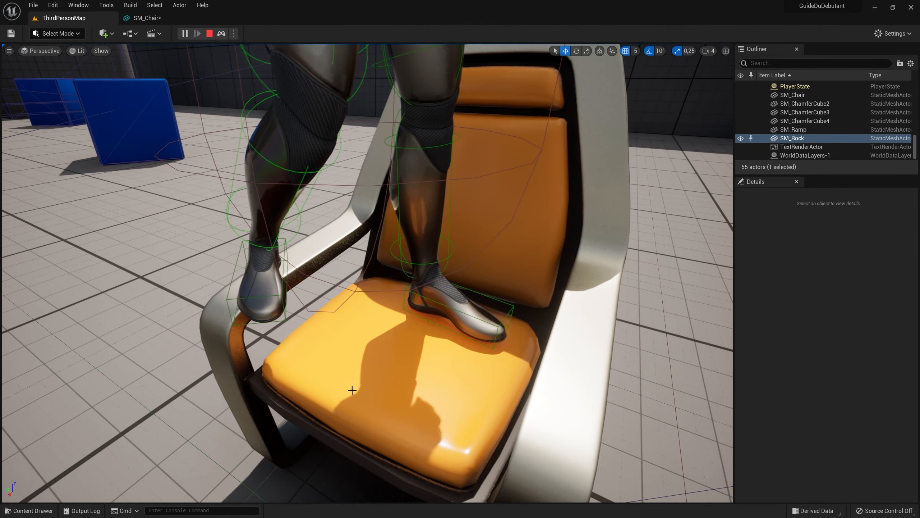
right_drag(514, 363, 520, 357)
key(a)
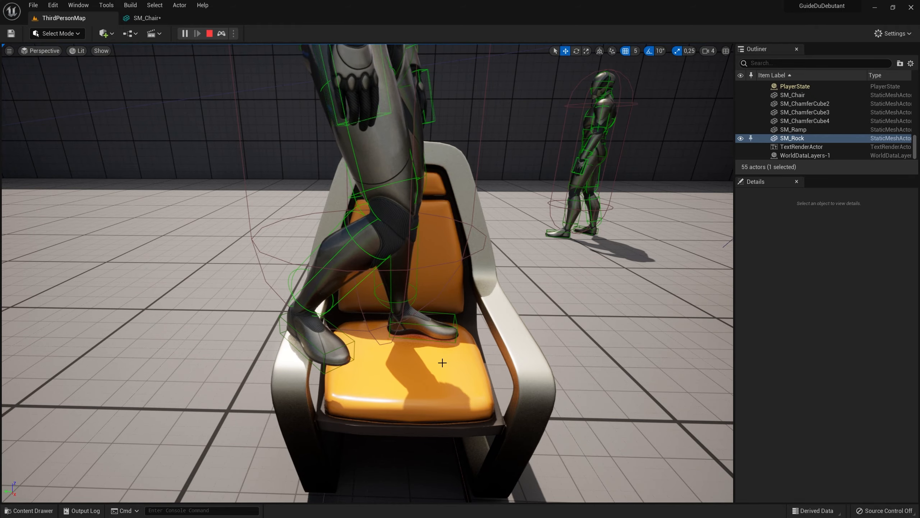
key(s)
right_drag(443, 363, 415, 356)
key(a)
key(s)
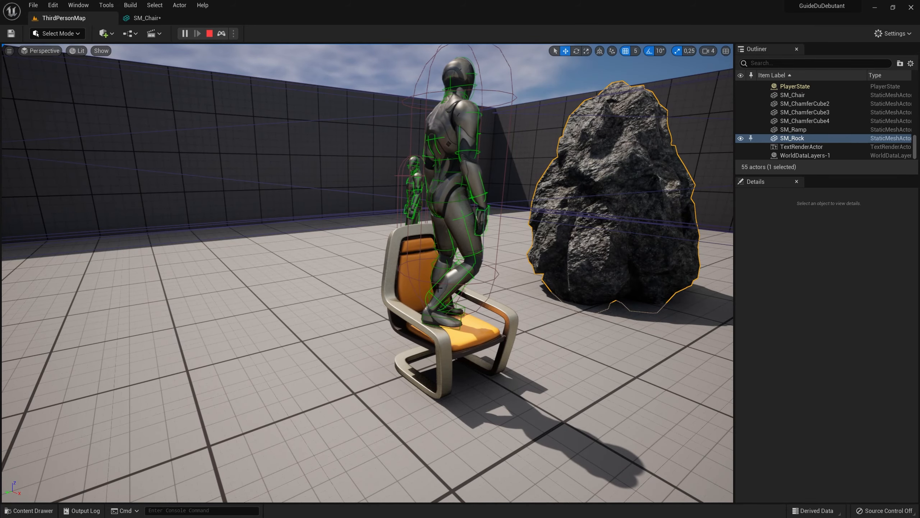
key(Escape)
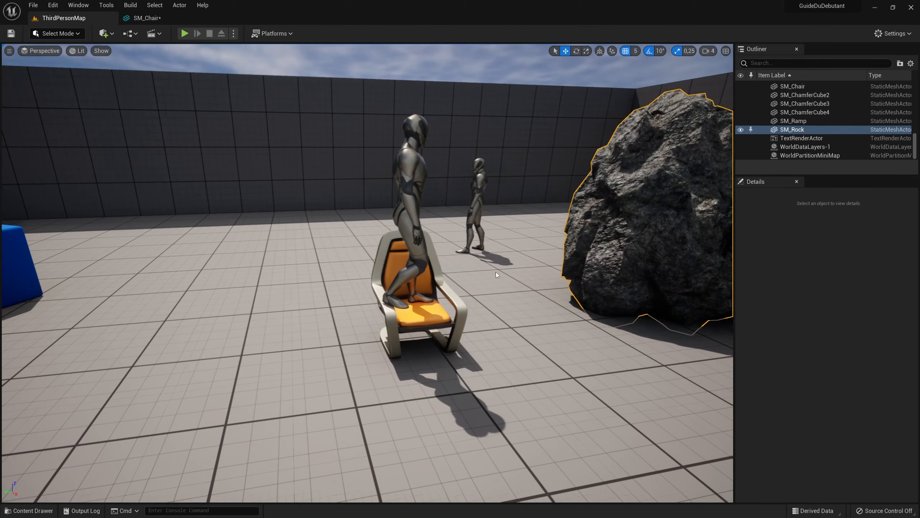
- Open the SM_Rock mesh from the selected rock and add a capsule simplified collision to it
key(f)
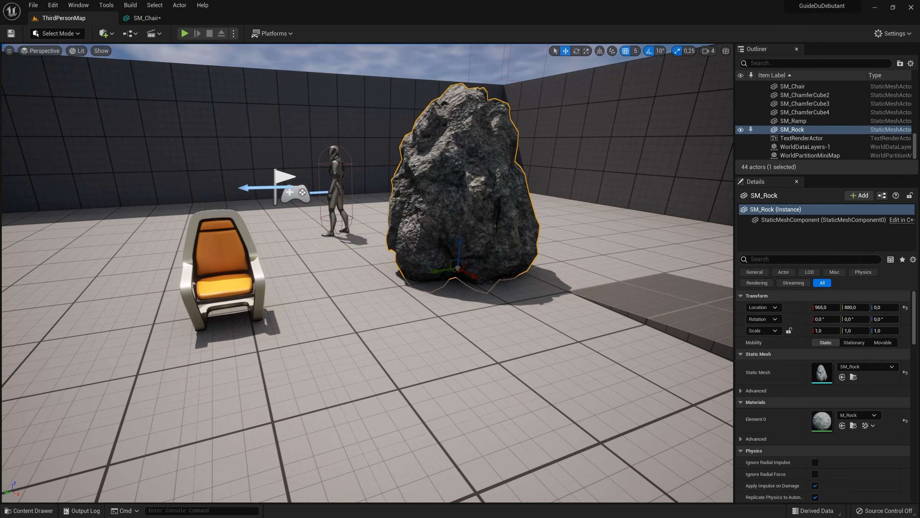
right_drag(497, 228, 506, 203)
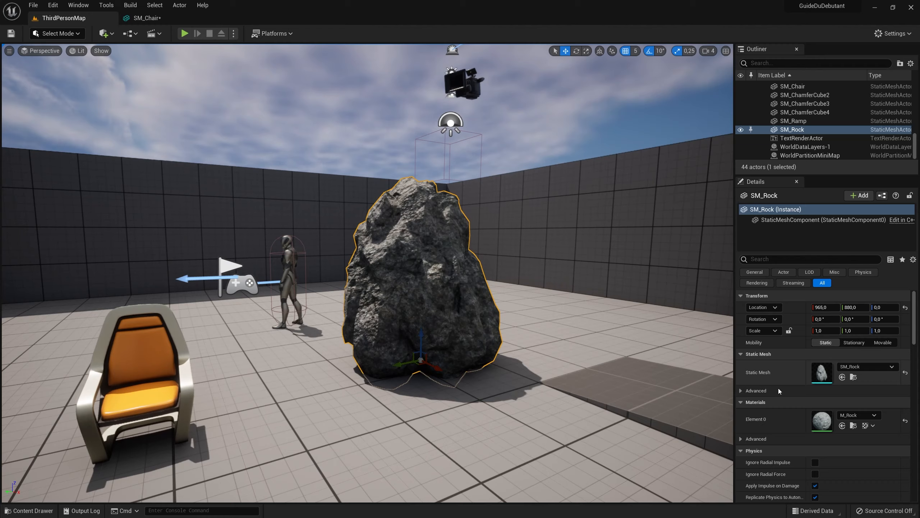
double_click(818, 377)
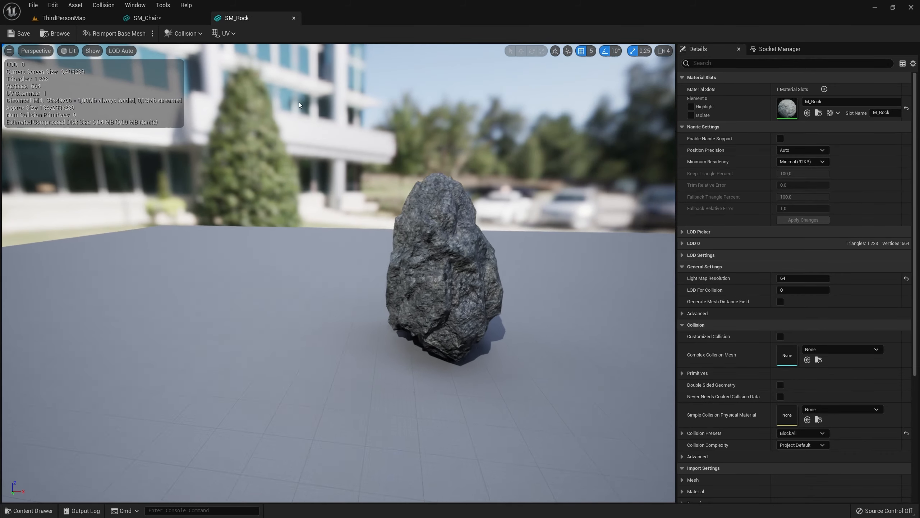
click(184, 35)
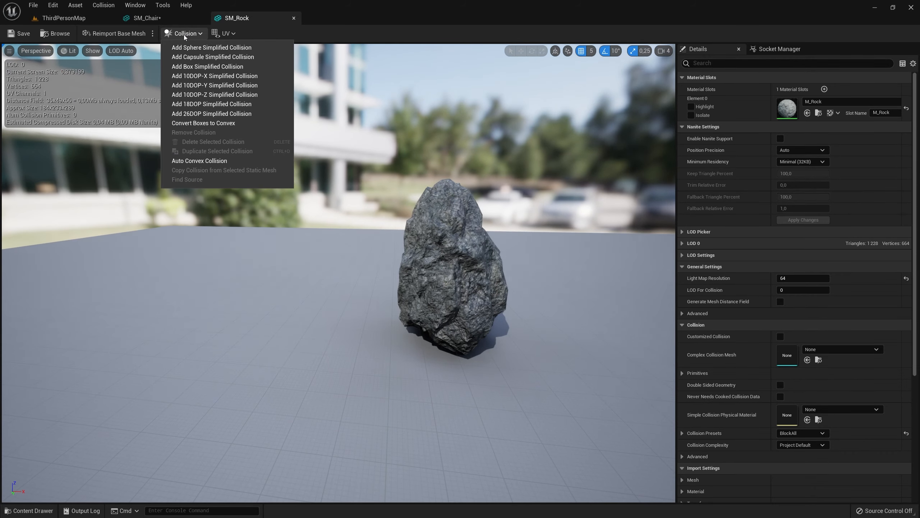
click(195, 58)
right_drag(594, 157, 670, 160)
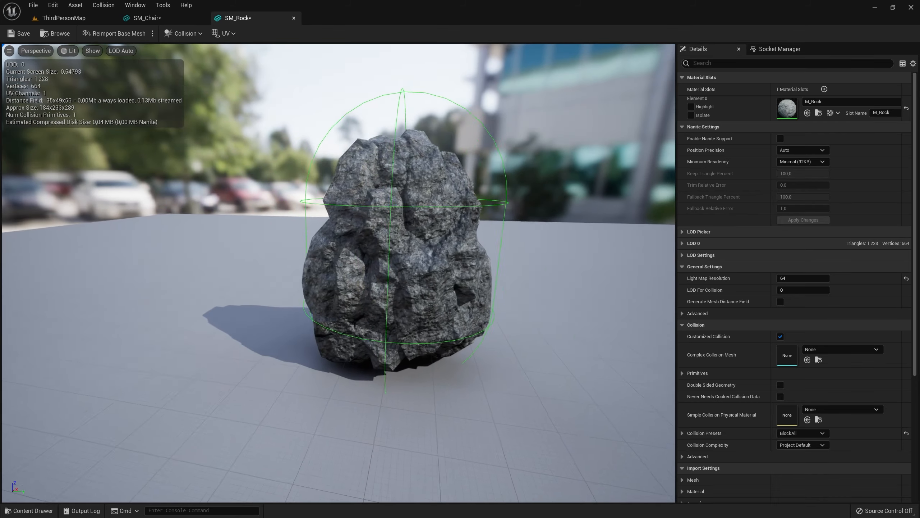
key(a)
- Play ThirdPersonMap, test the rock's capsule collision by running and jumping into it from several sides, and stop playing
click(68, 21)
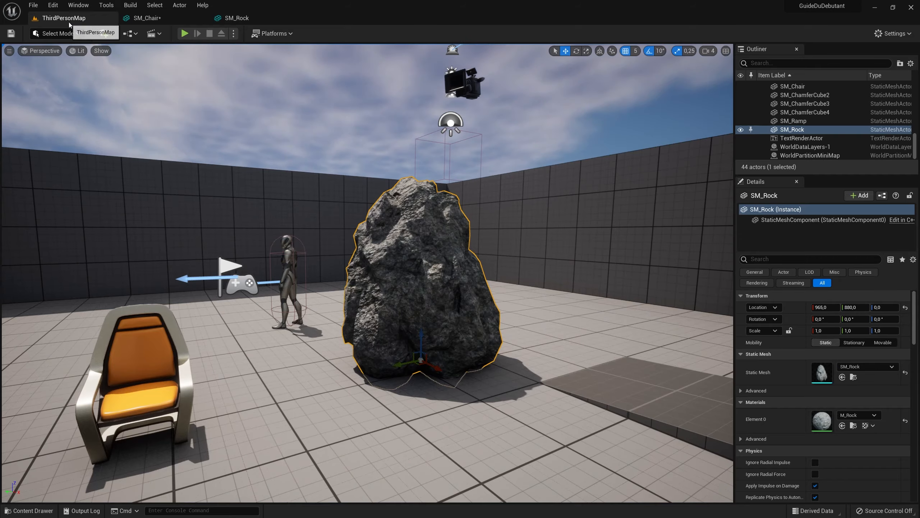
click(196, 32)
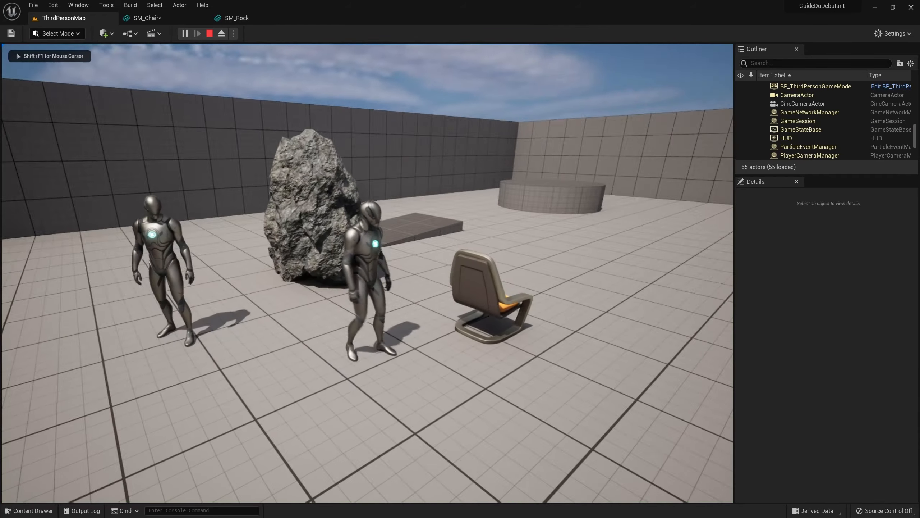
key(w)
key(w)
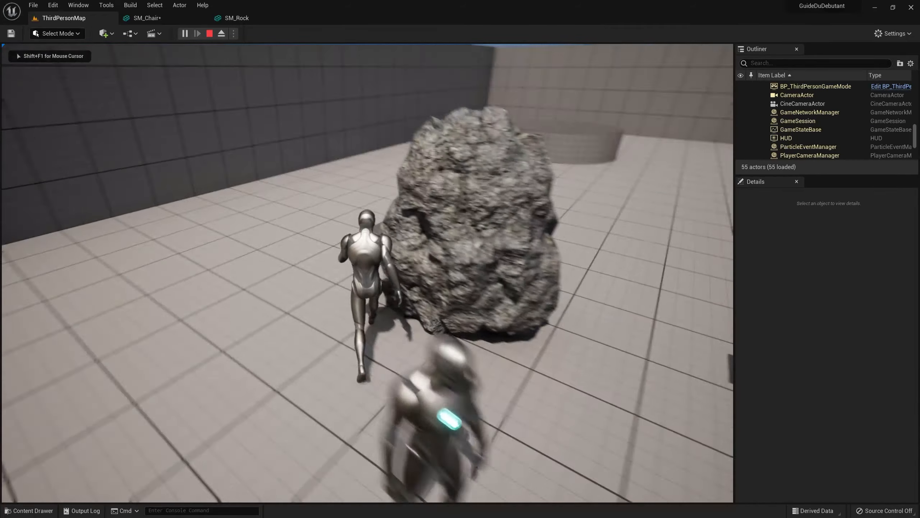
key(w)
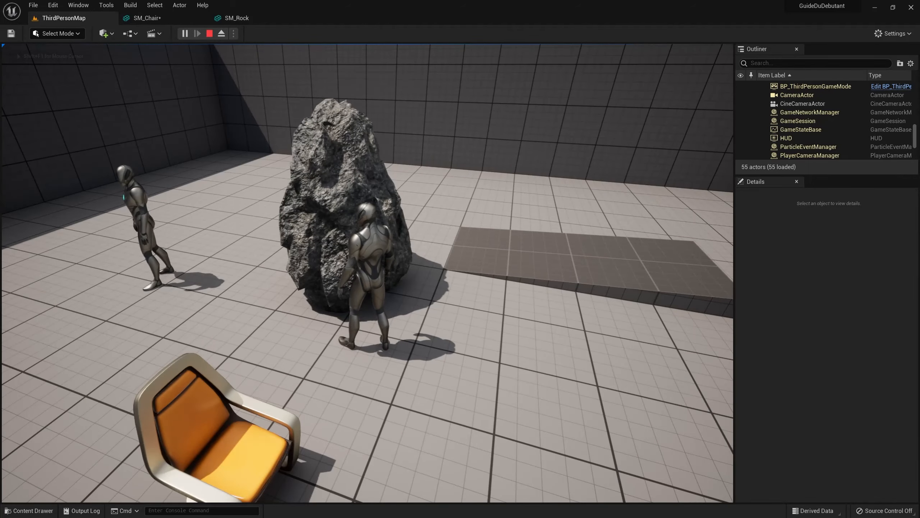
key(w)
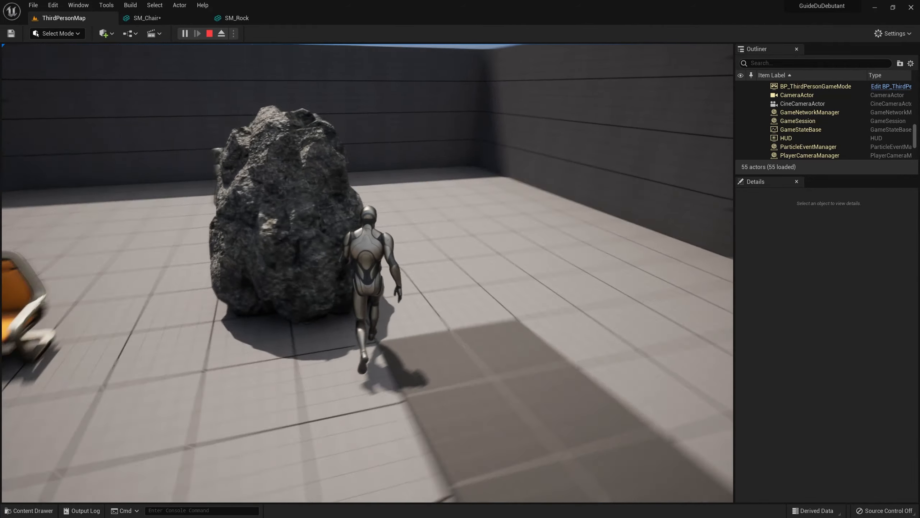
key(space)
key(w)
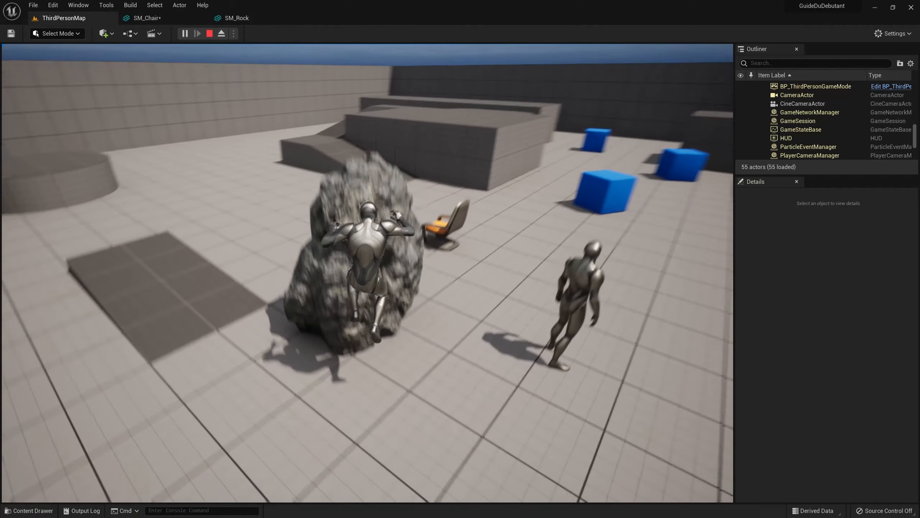
key(space)
key(w)
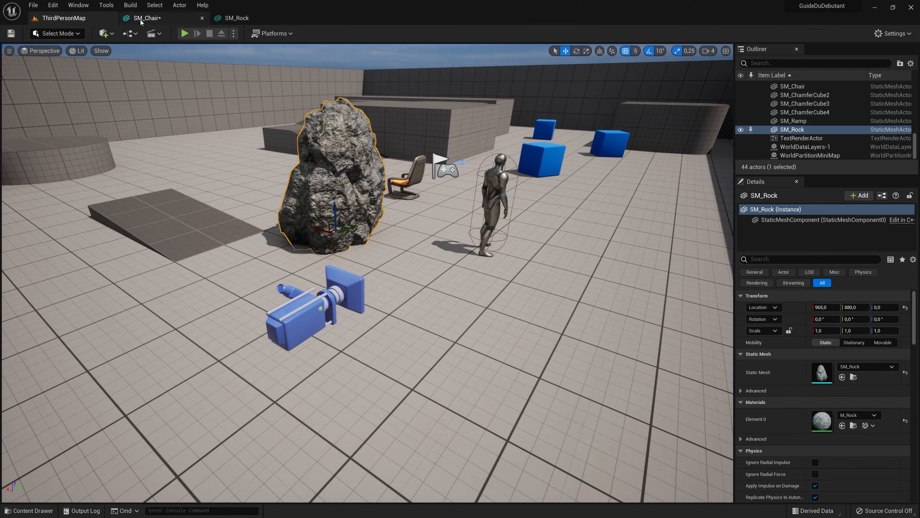
- Return to the SM_Chair mesh editor, bring the whole chair into view, and show its Socket Manager
click(147, 18)
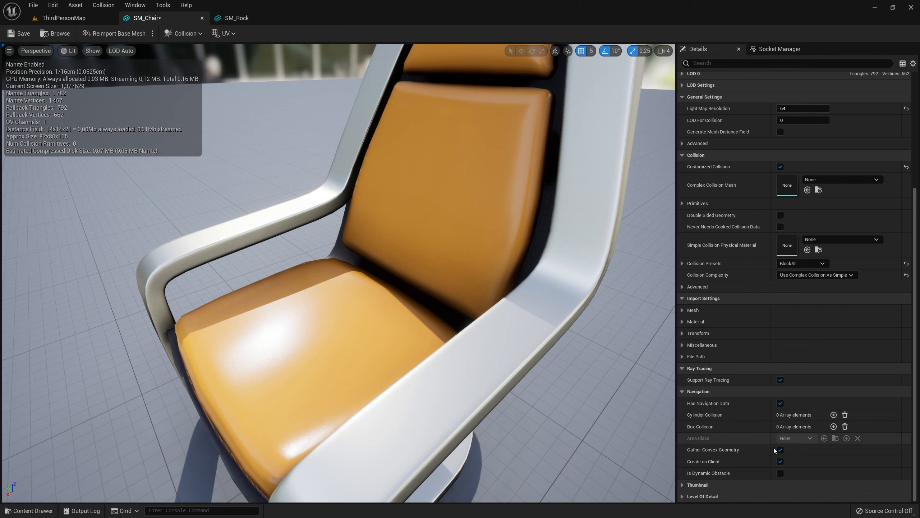
scroll(790, 417, up, 5)
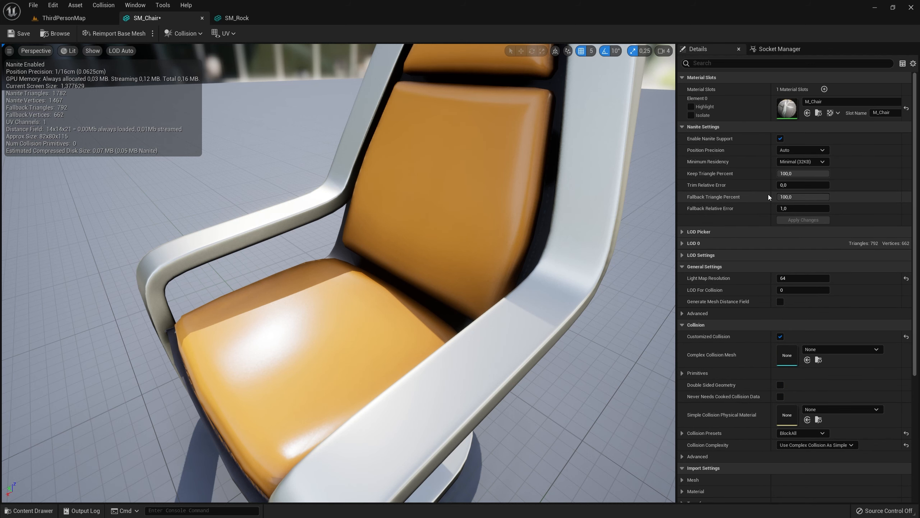
drag(400, 223, 543, 223)
scroll(400, 223, down, 6)
scroll(400, 223, up, 2)
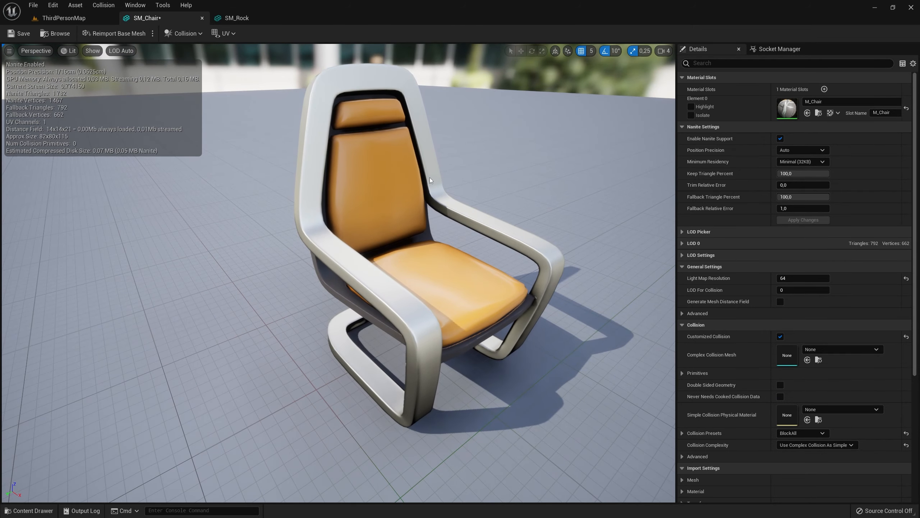
click(775, 50)
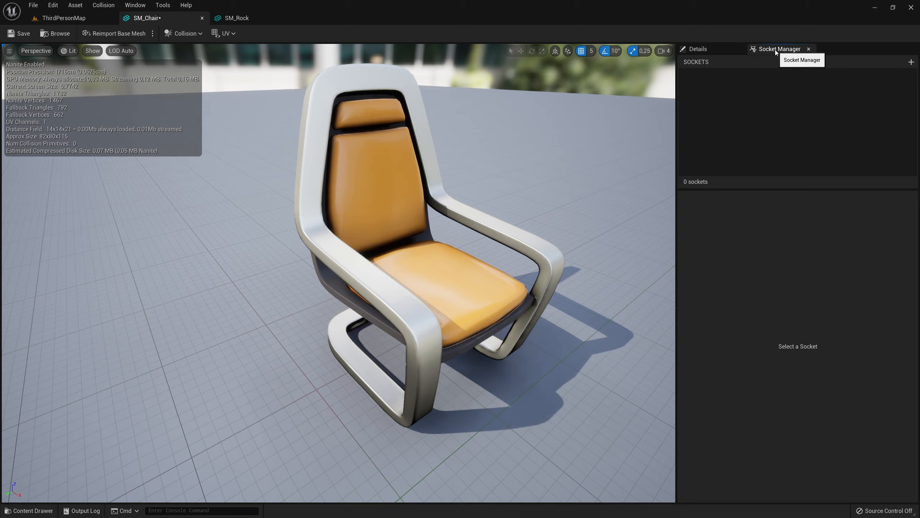
scroll(443, 244, down, 5)
drag(443, 245, 410, 225)
scroll(442, 244, up, 6)
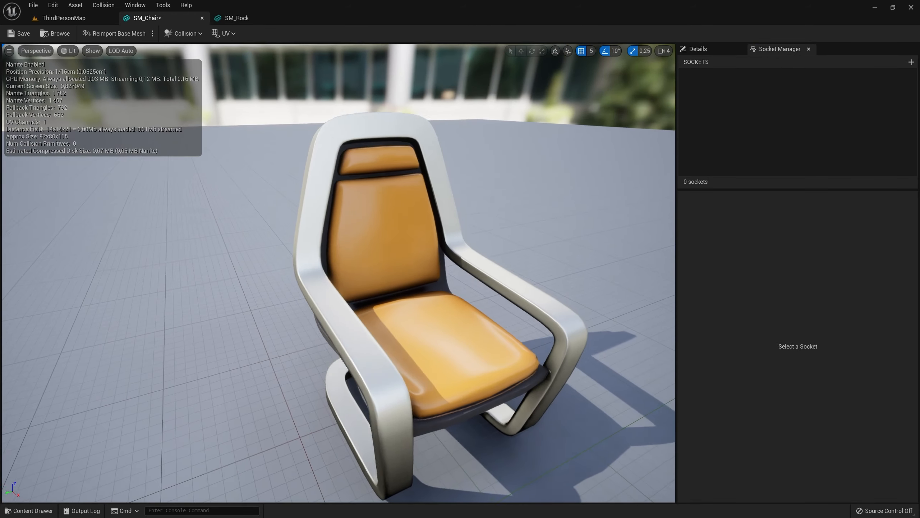
right_drag(432, 320, 431, 320)
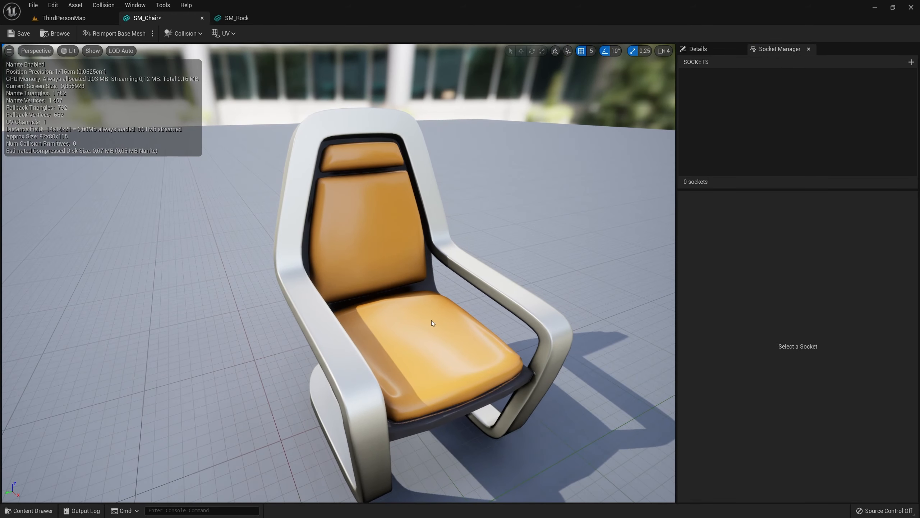
scroll(451, 295, down, 3)
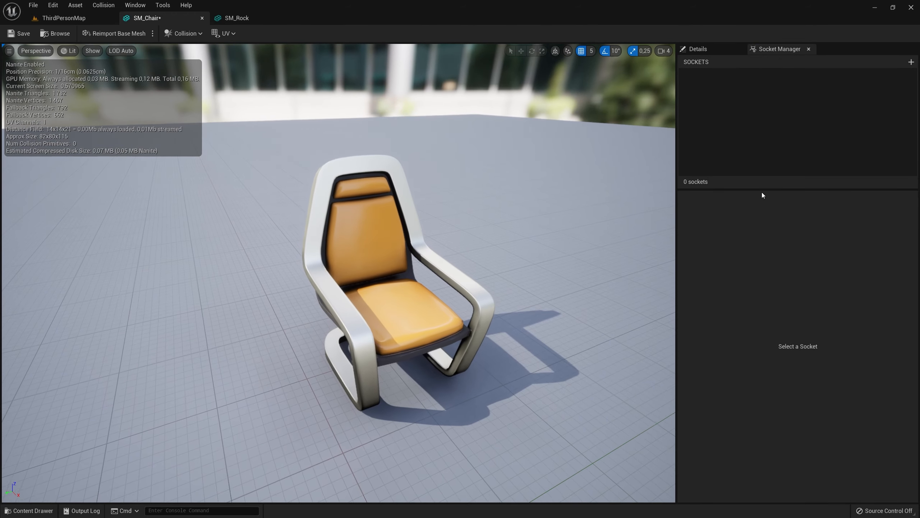
- Add a socket to SM_Chair, keep its default name, and select it
click(911, 62)
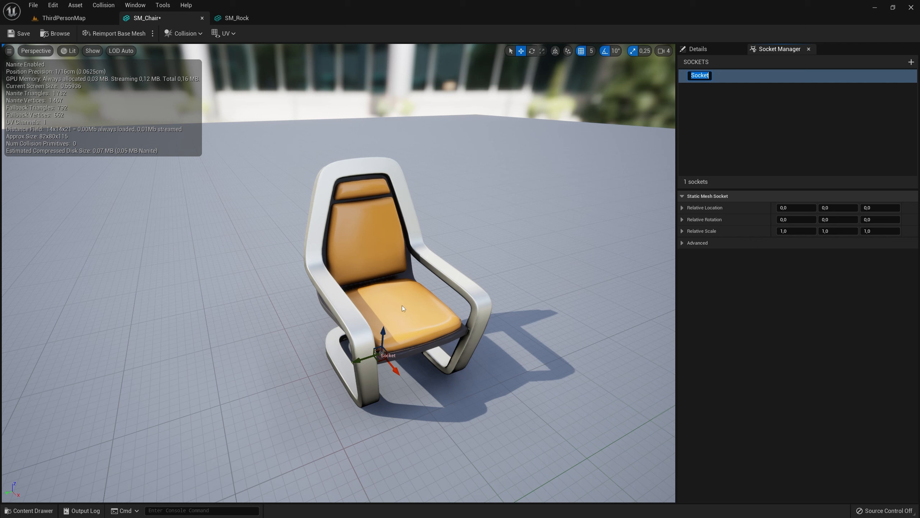
click(734, 100)
click(720, 75)
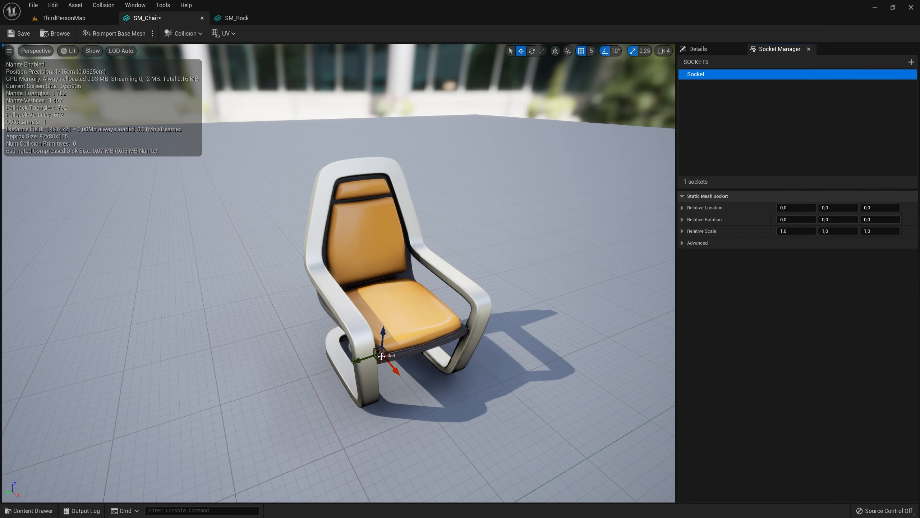
- Move the socket onto the chair's armrest, at relative location 5, 30, 50
drag(383, 332, 352, 264)
right_drag(352, 264, 453, 269)
drag(238, 334, 249, 294)
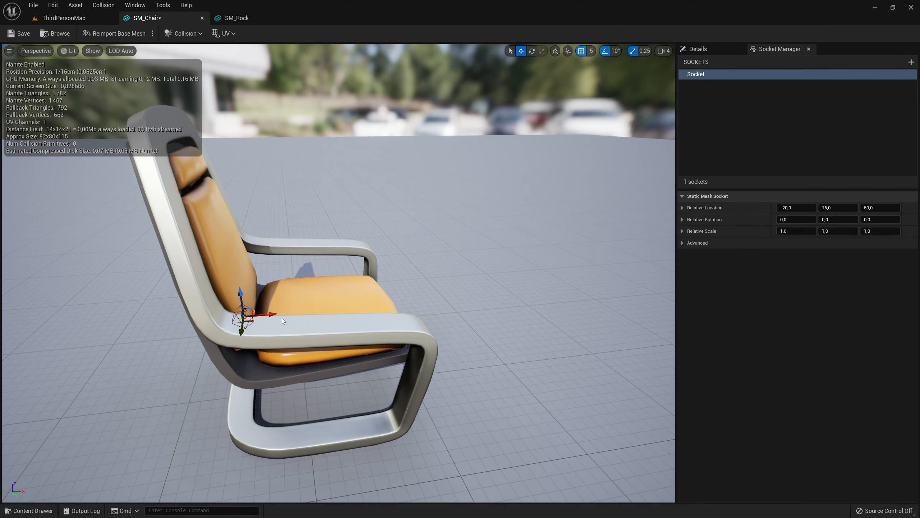
right_drag(282, 318, 283, 310)
drag(276, 292, 341, 286)
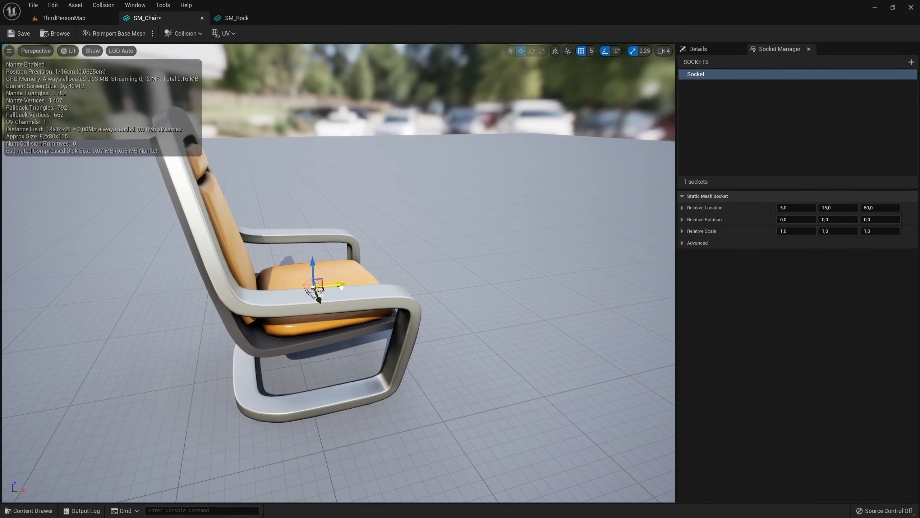
right_drag(402, 276, 394, 285)
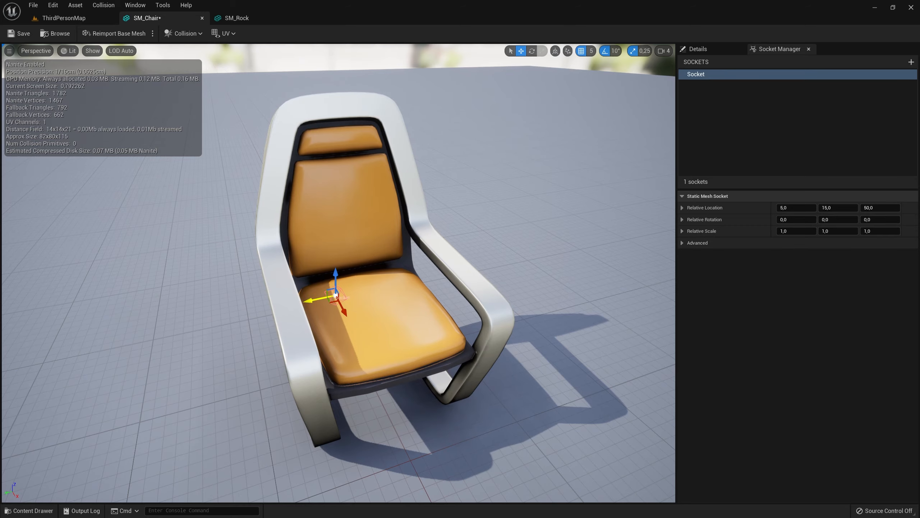
drag(307, 301, 258, 307)
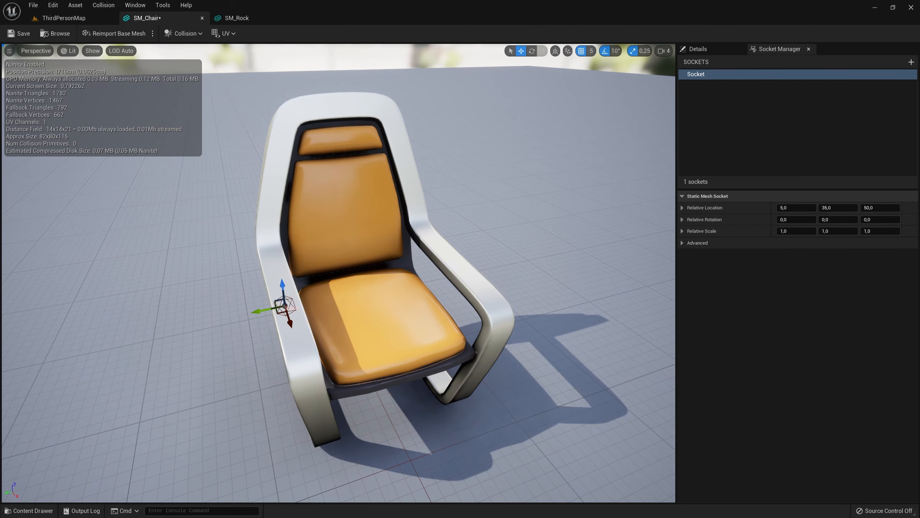
right_drag(304, 345, 304, 345)
drag(301, 354, 295, 347)
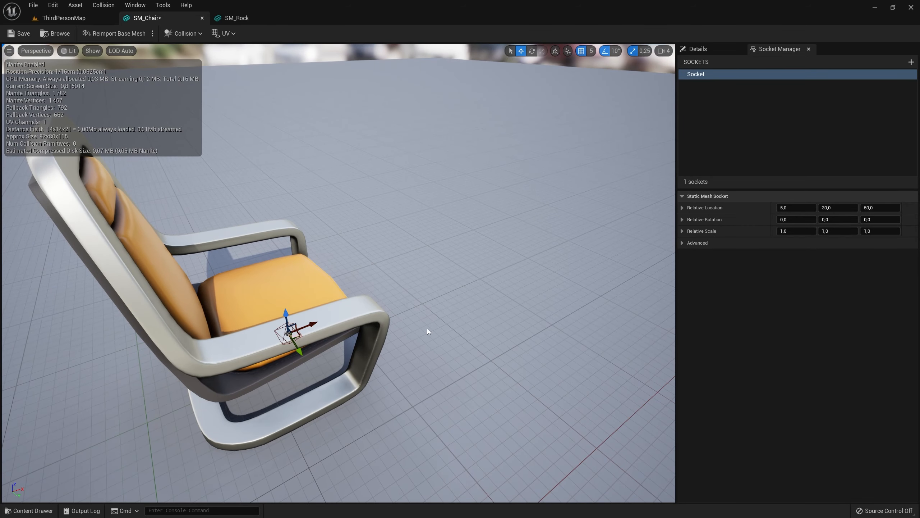
- Select the armrest socket, view it from the chair's front, and close the SM_Chair mesh editor
click(701, 77)
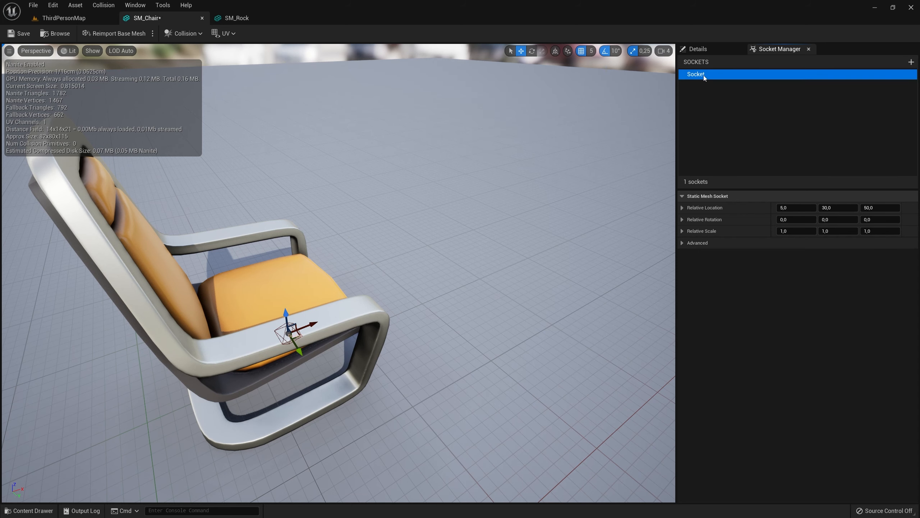
alt+drag(278, 243, 283, 235)
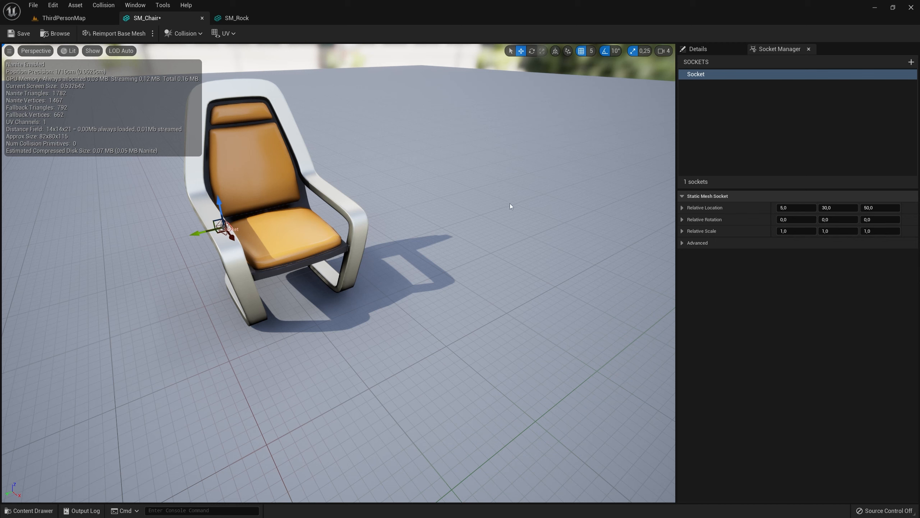
click(202, 18)
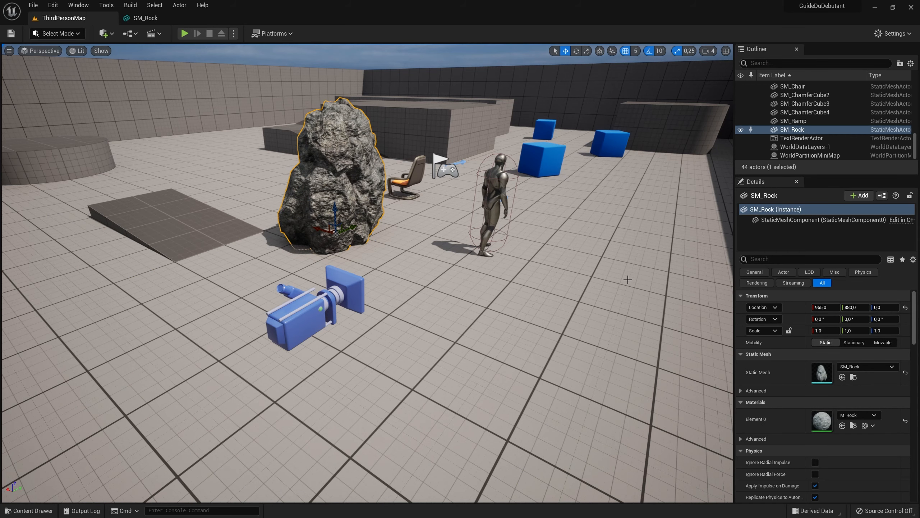
- Examine the placed chair and rock in ThirdPersonMap from several viewpoints, ending close to the chair
right_drag(449, 315, 485, 290)
key(w)
key(a)
key(a)
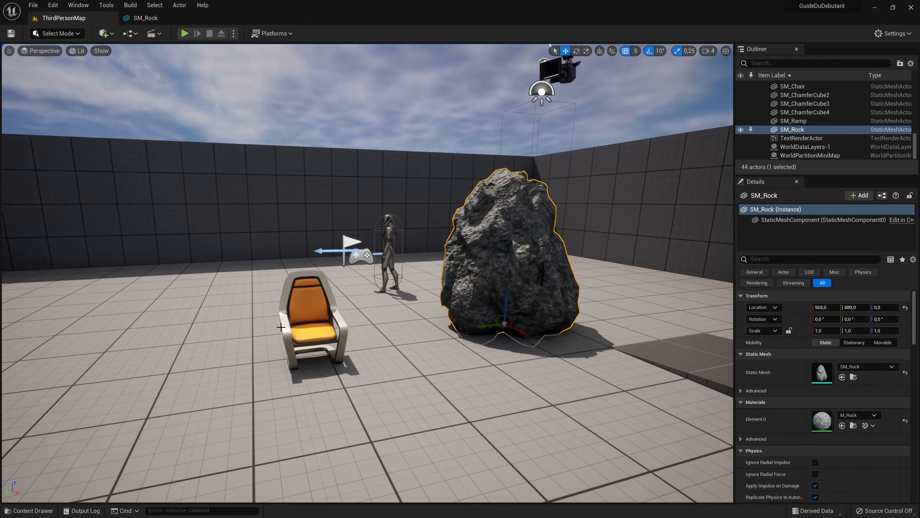
scroll(470, 338, down, 5)
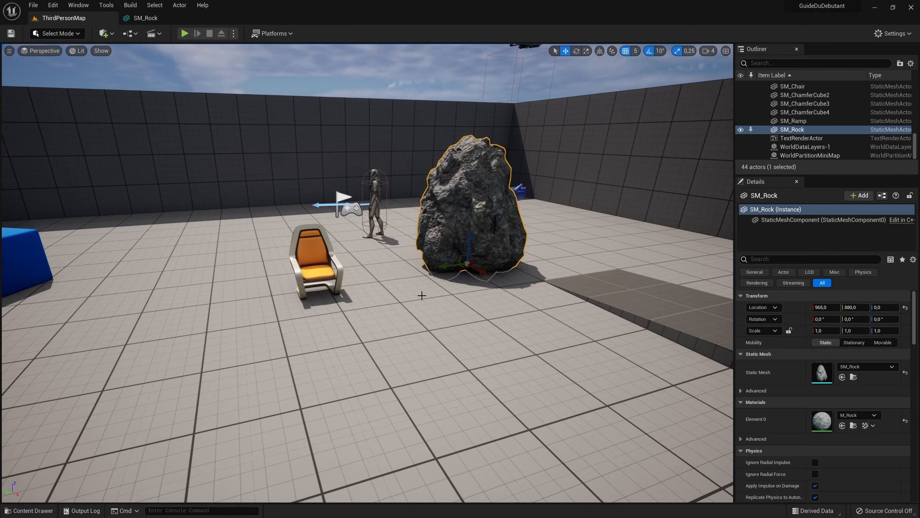
right_drag(422, 296, 415, 317)
key(w)
key(s)
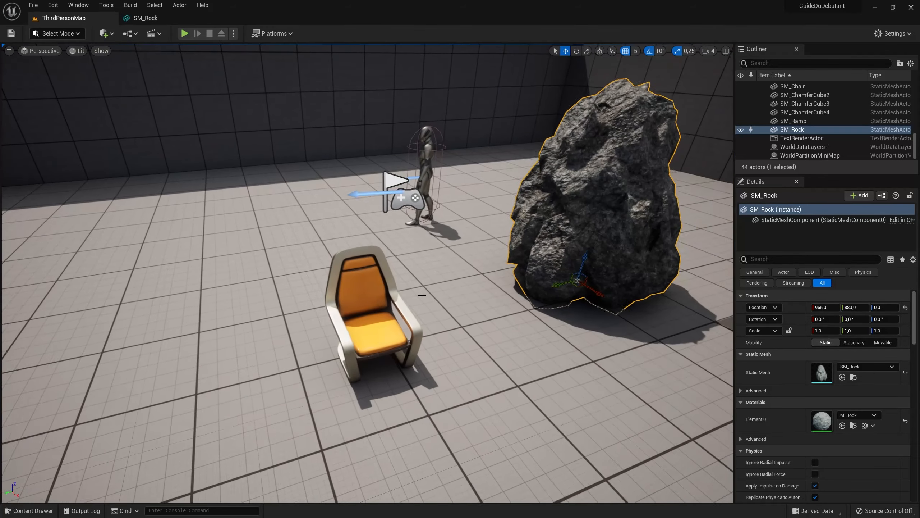
right_drag(350, 269, 304, 234)
key(a)
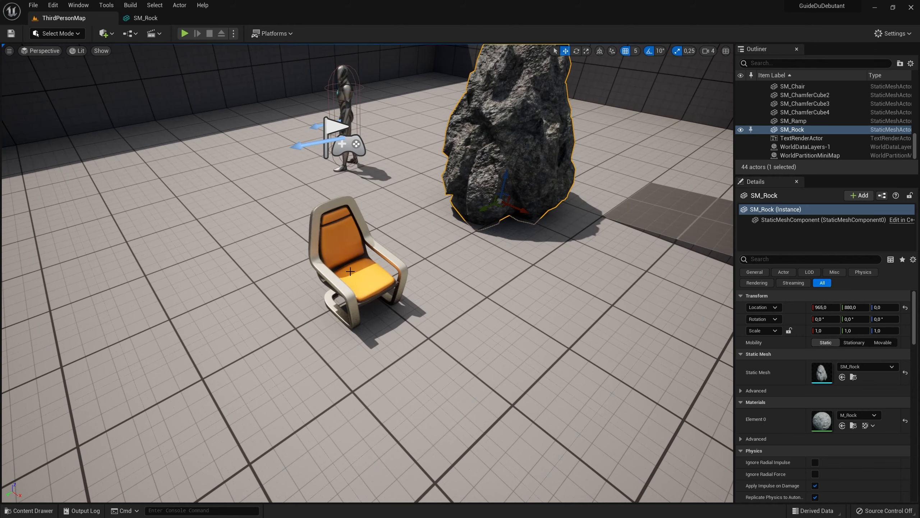
- Select and frame the chair, move it across the floor to about X 1026.68, Y 1242.09, and rotate it to 50° about Z
click(350, 271)
key(f)
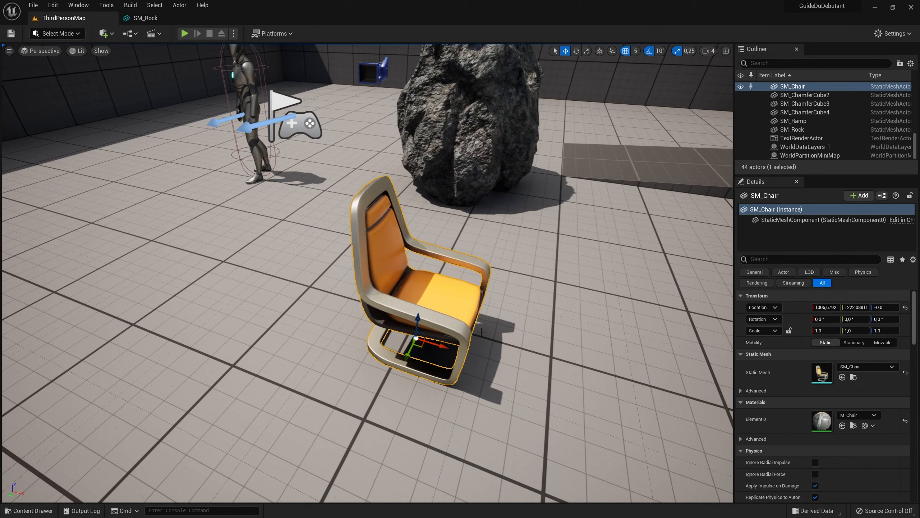
drag(419, 347, 444, 398)
right_drag(565, 341, 391, 365)
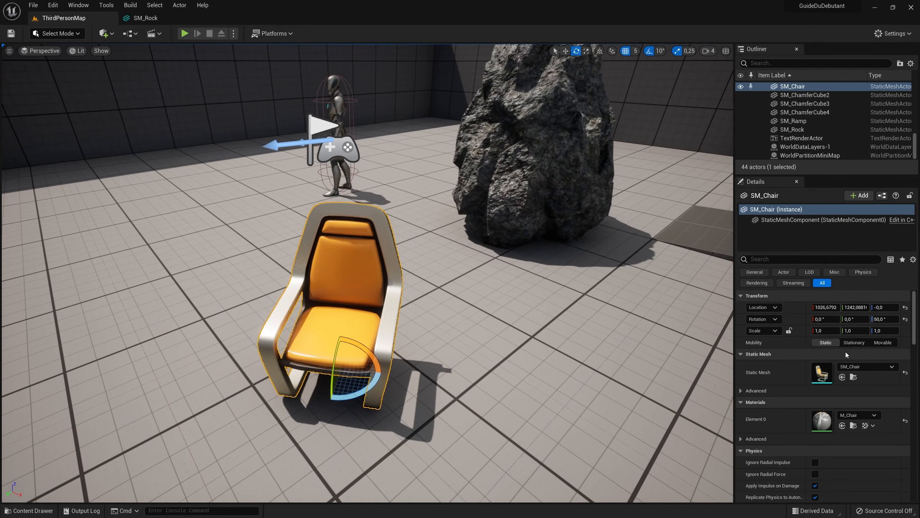
- Reopen the chair's static mesh for editing, look over its mesh details, and return to ThirdPersonMap
double_click(822, 372)
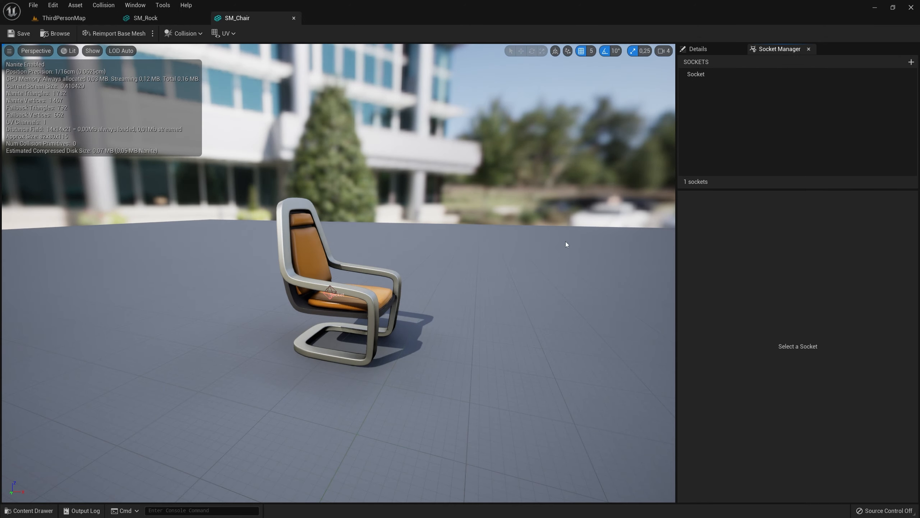
click(707, 51)
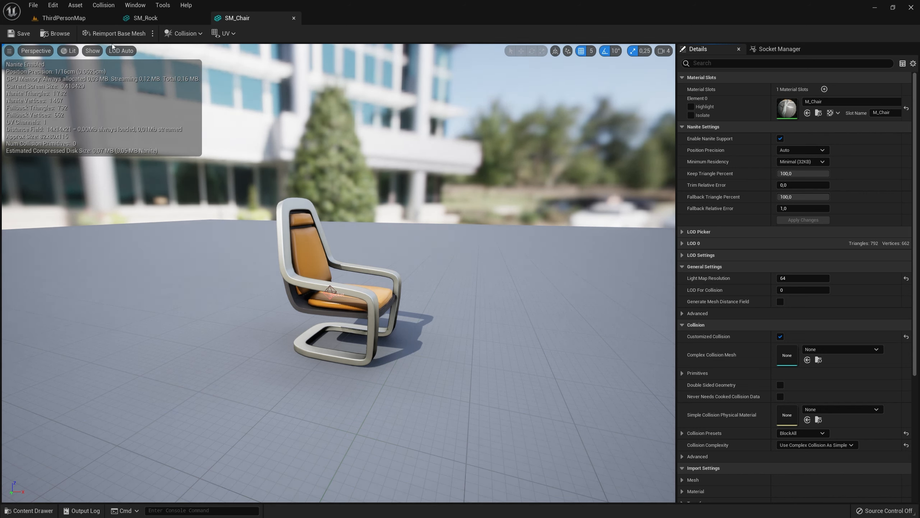
click(63, 17)
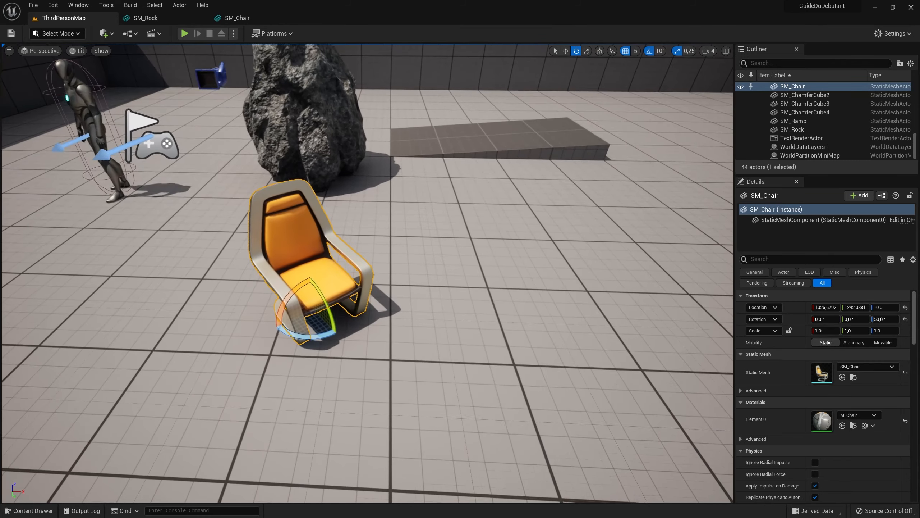